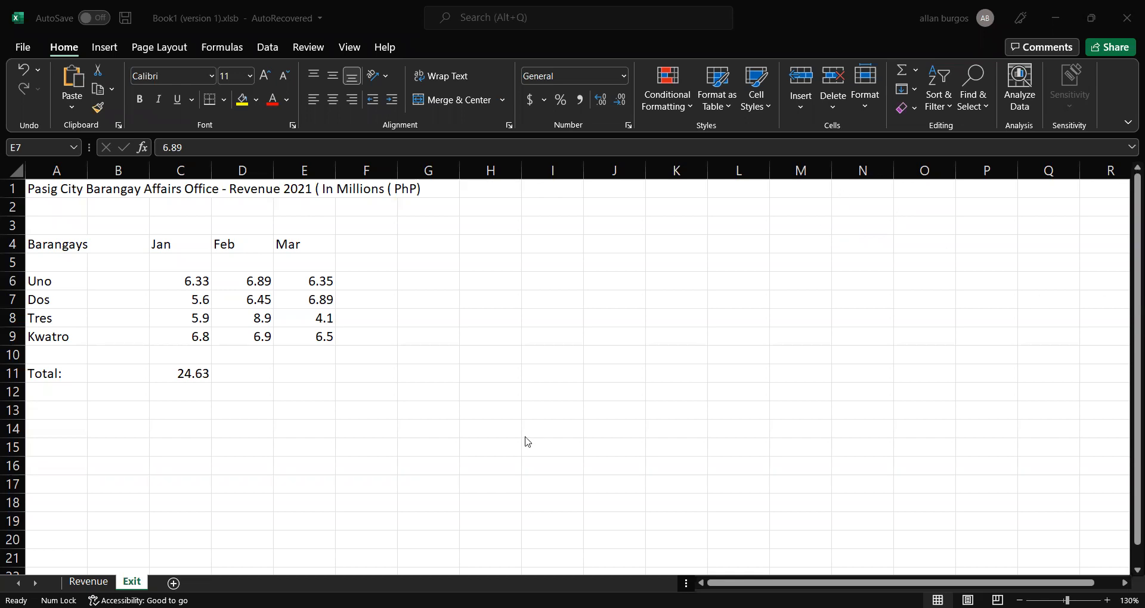
Examine the SUM formula behind the January total in C11 and the cell range it references.
click(197, 378)
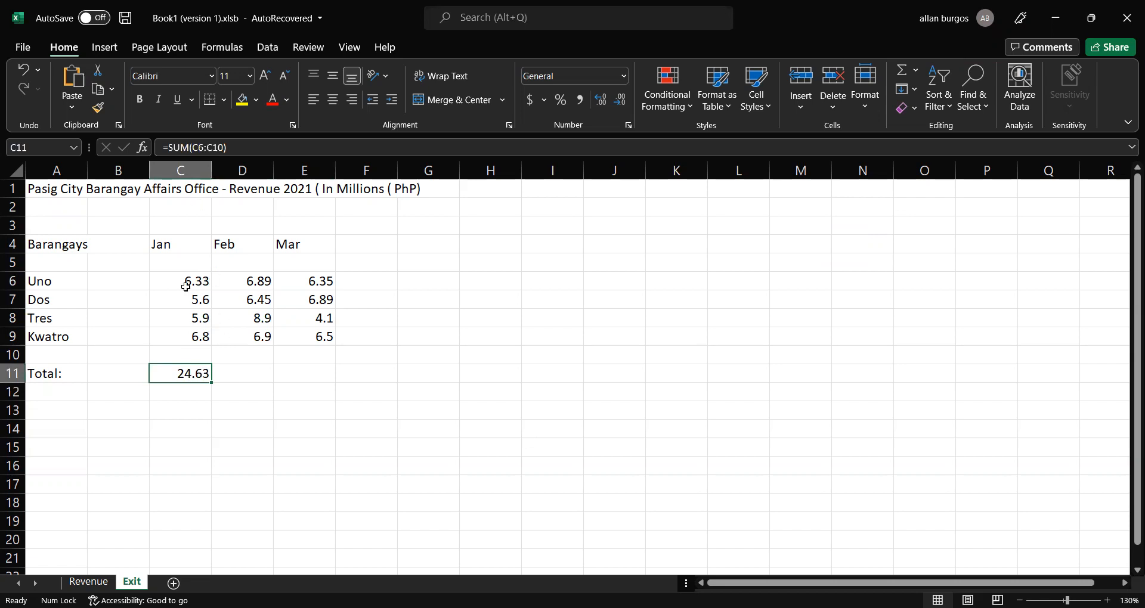
click(216, 147)
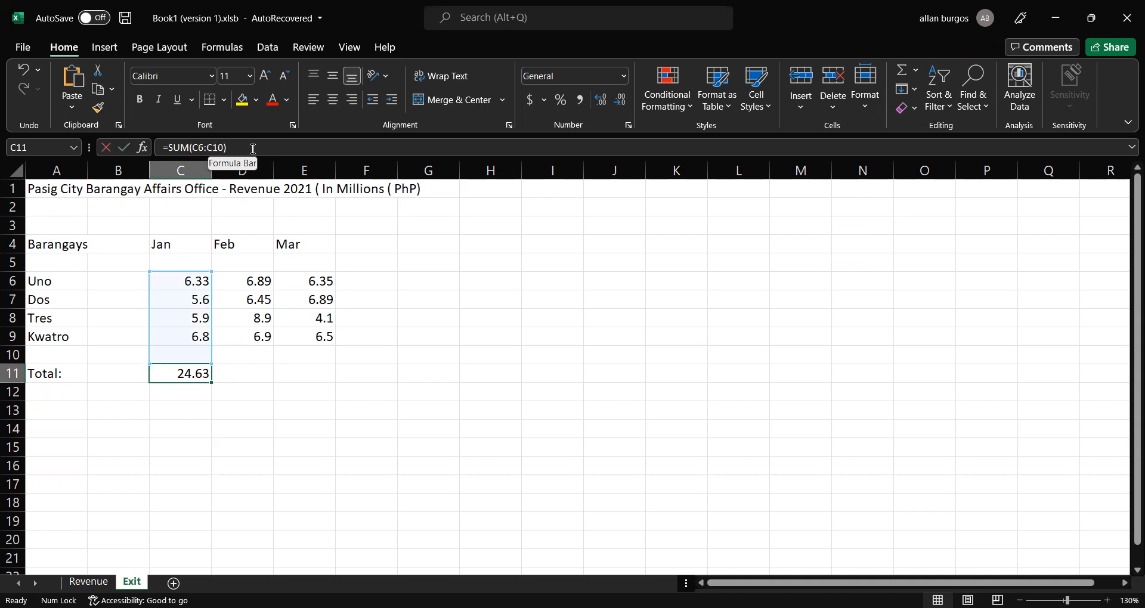
click(174, 147)
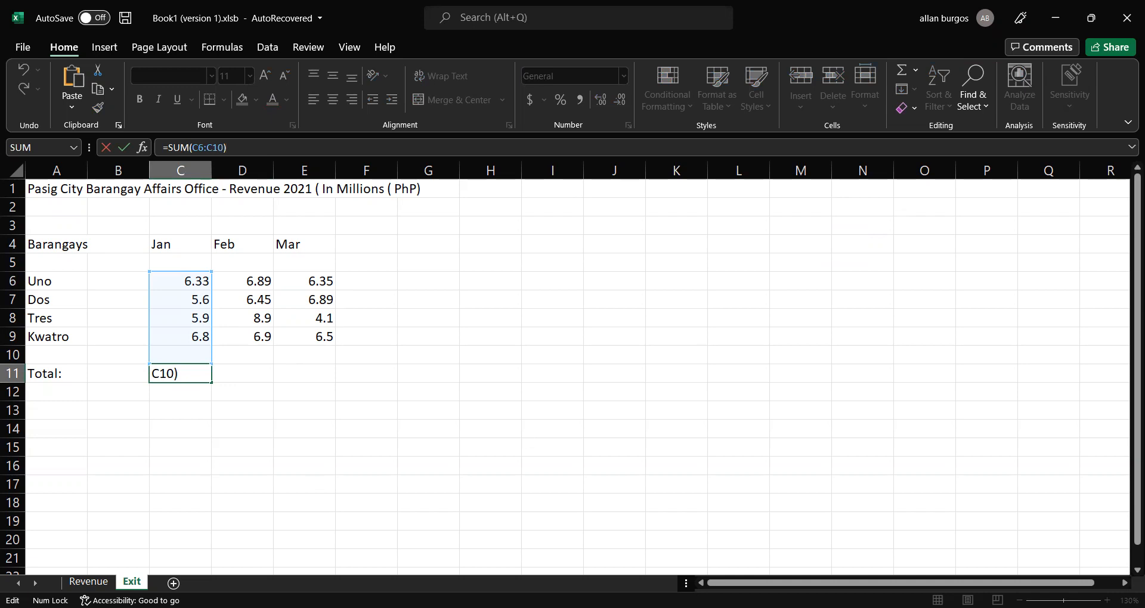
key(ctrl+Return)
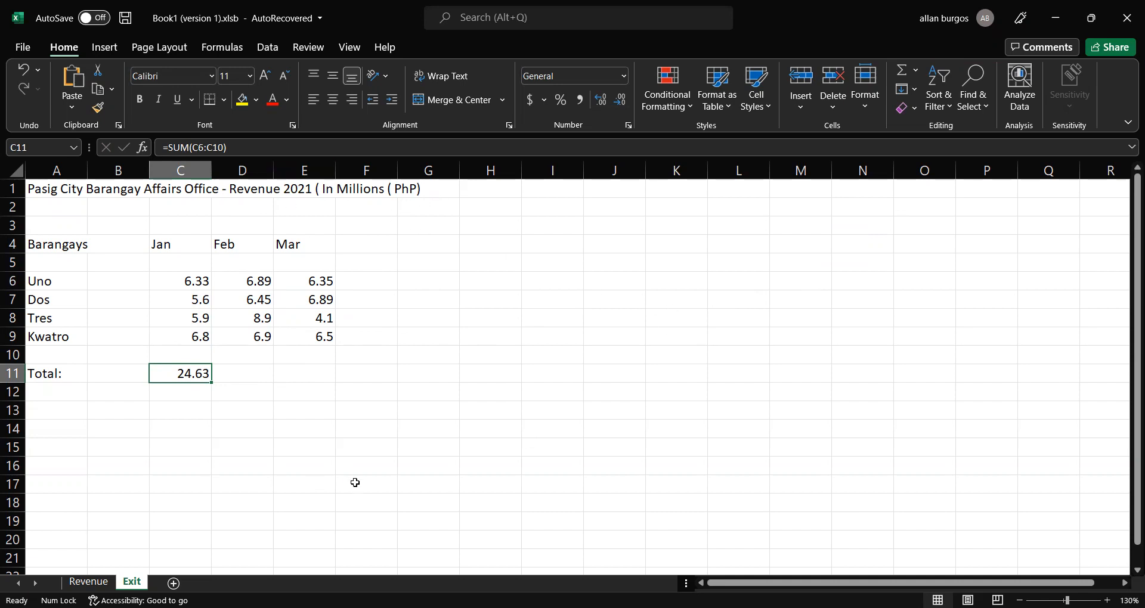
Add the missing closing parenthesis at the end of the sheet title in A1.
double_click(426, 189)
double_click(60, 190)
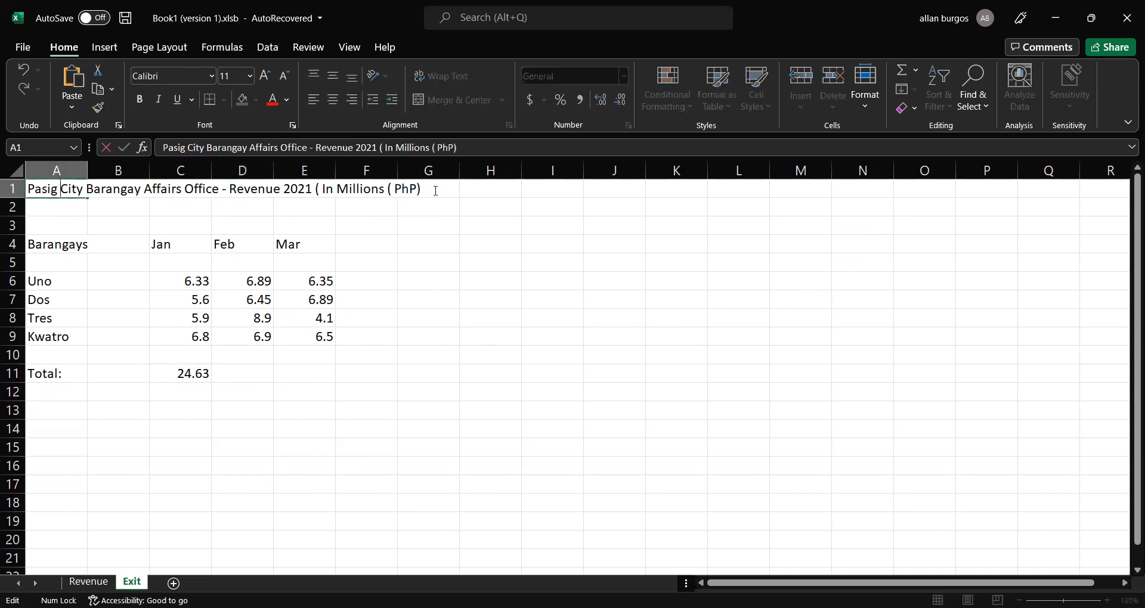
key(End)
text())
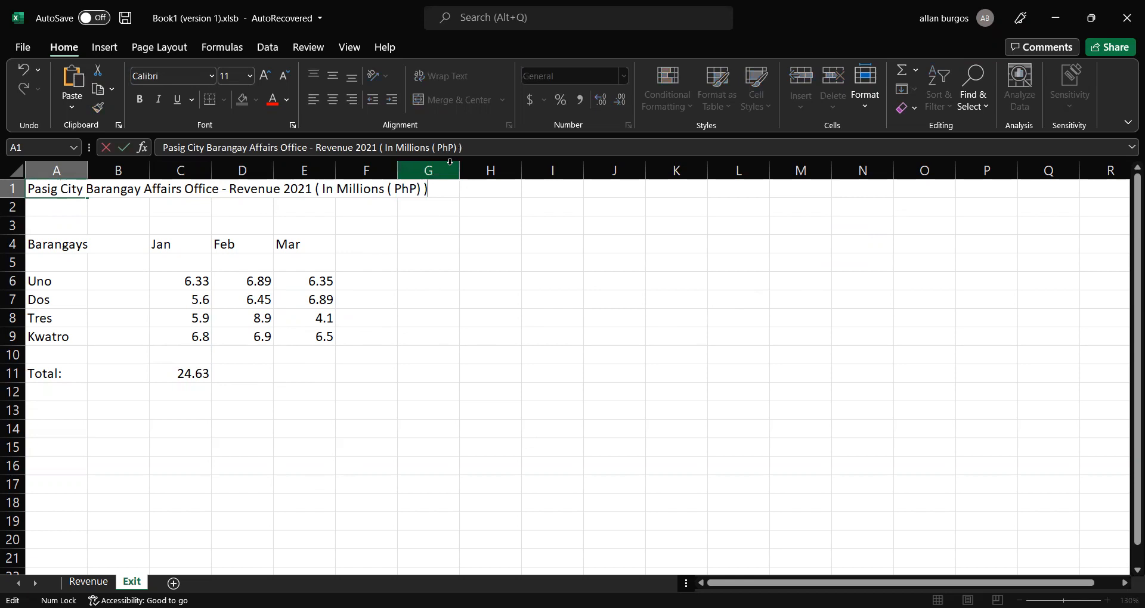
key(Return)
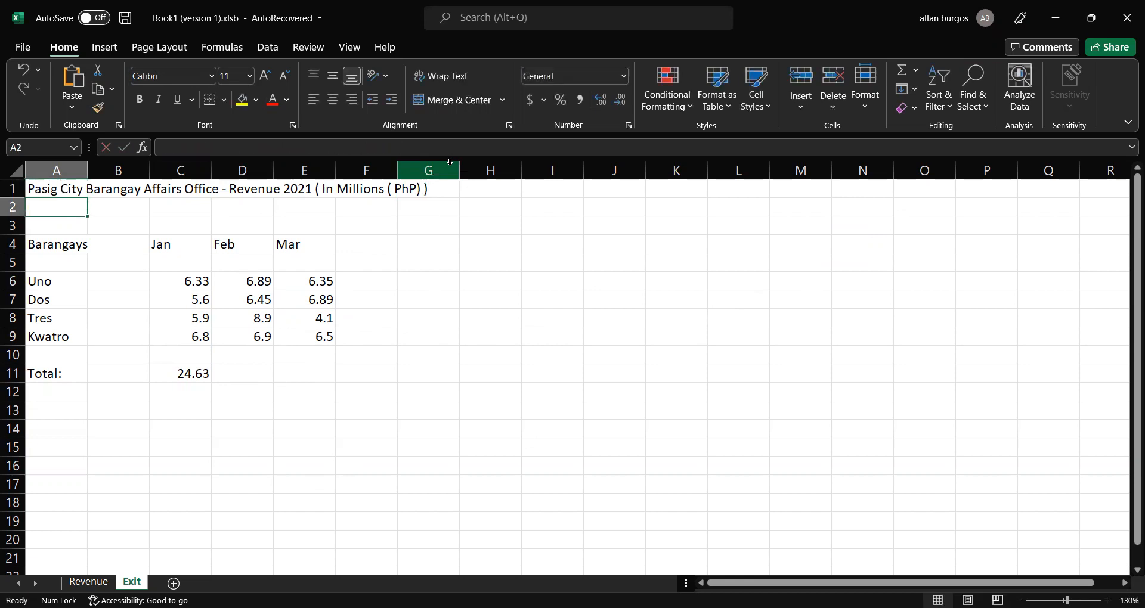
key(Down)
key(Down)
key(Down)
key(Down)
key(Down)
key(Down)
key(Down)
key(Down)
key(Down)
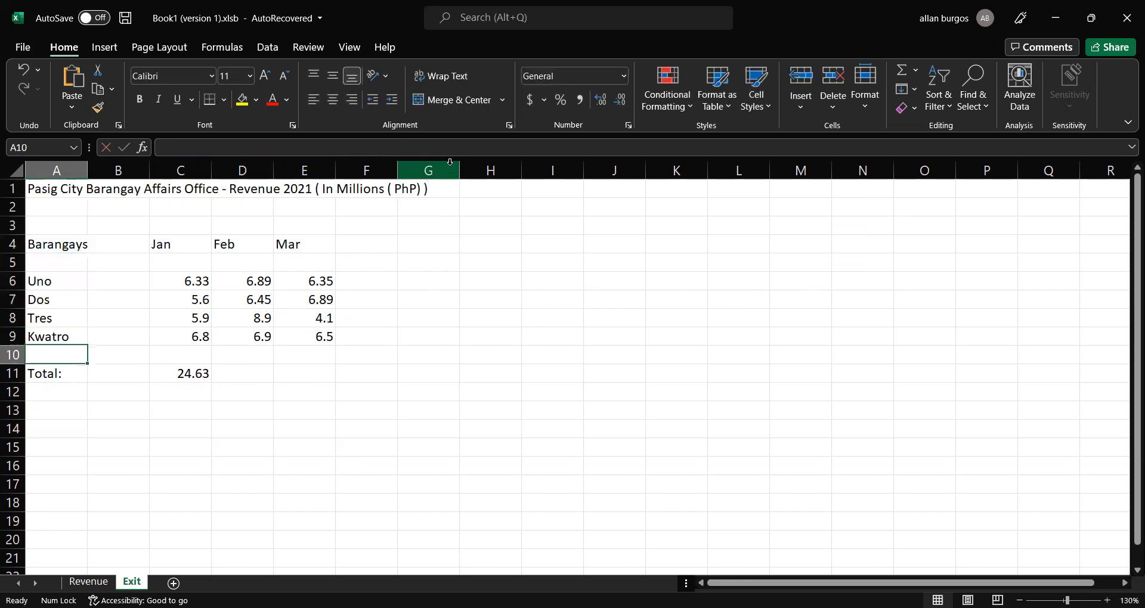
key(Right)
key(Right)
key(Right)
key(Left)
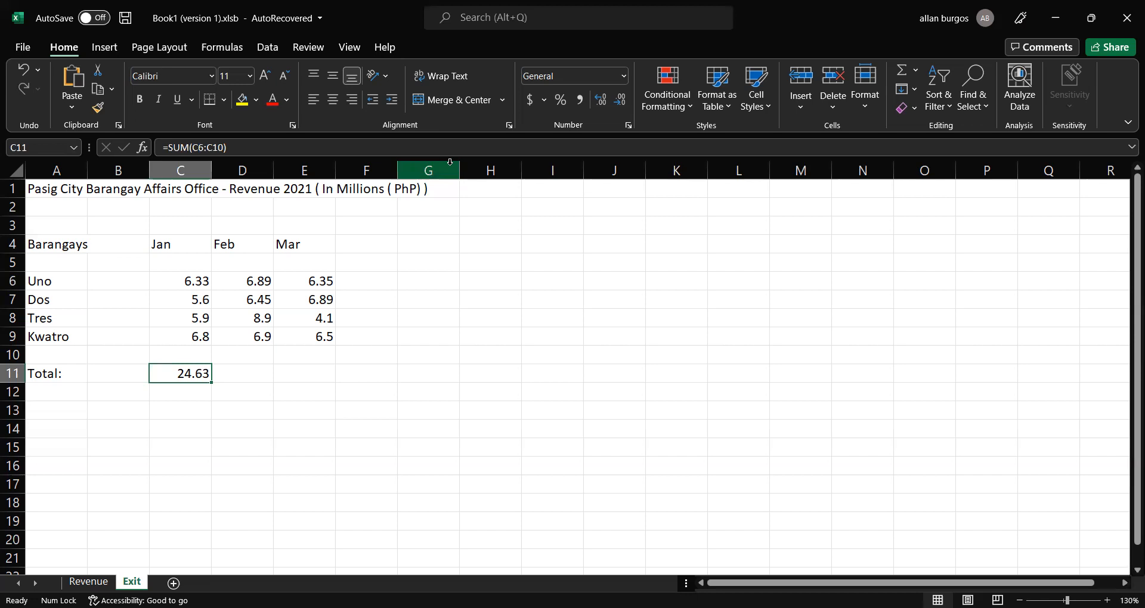
key(Right)
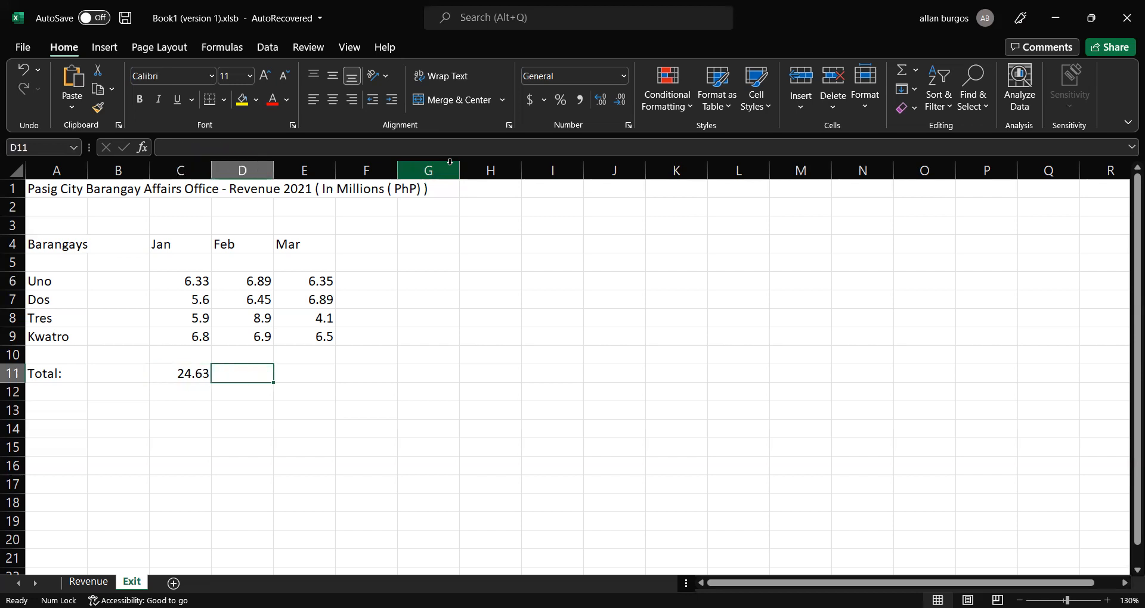
text(=)
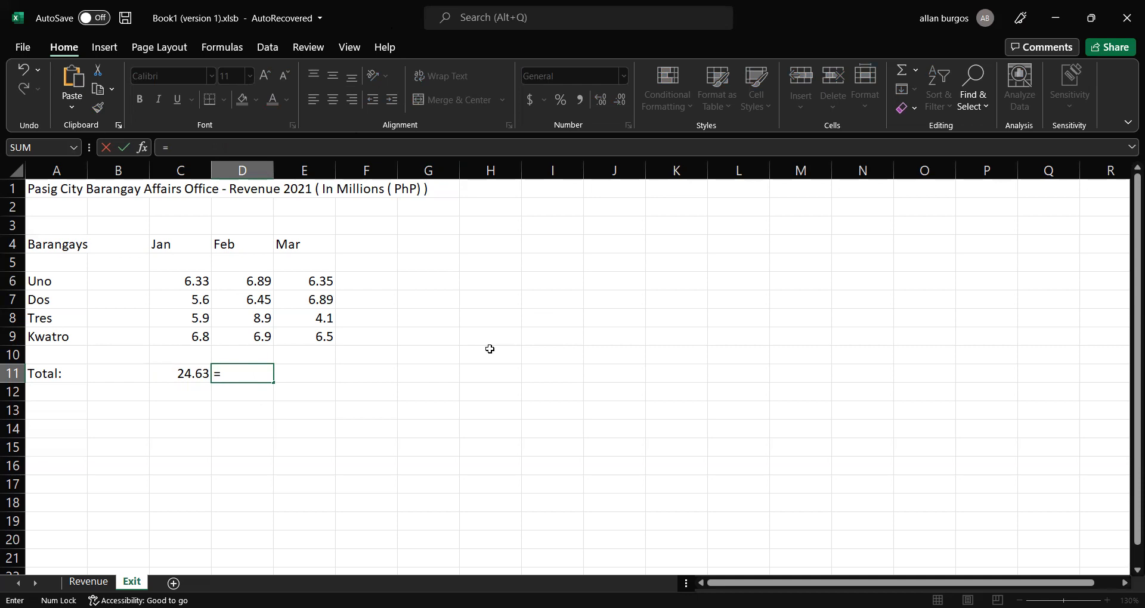
key(Escape)
click(282, 387)
click(243, 374)
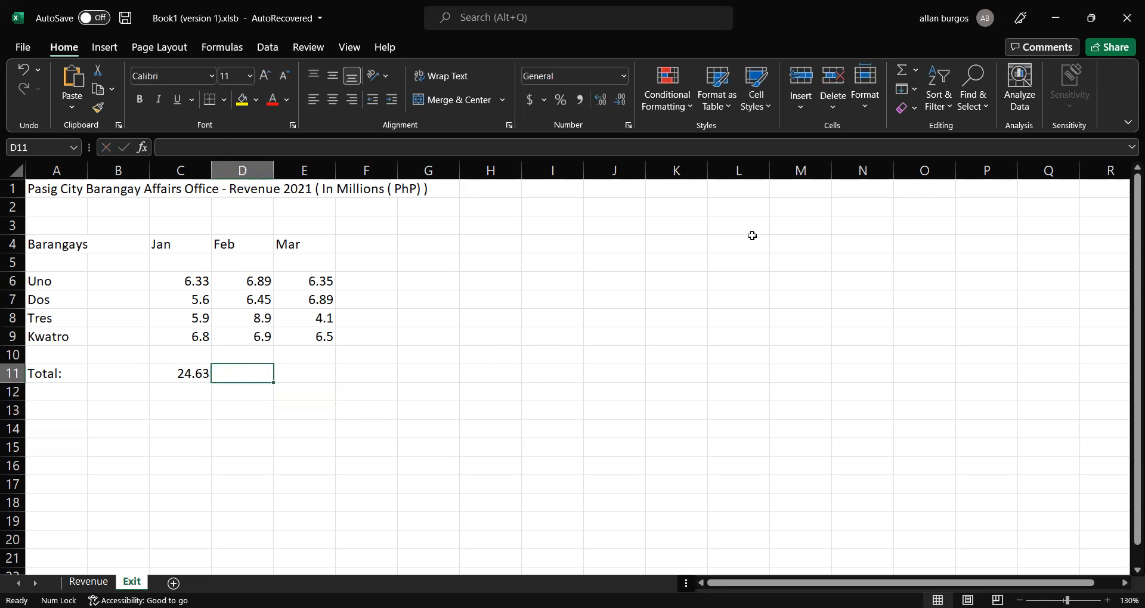
Copy the January total formula in C11 and paste it across C11:E11 to total February and March.
key(Left)
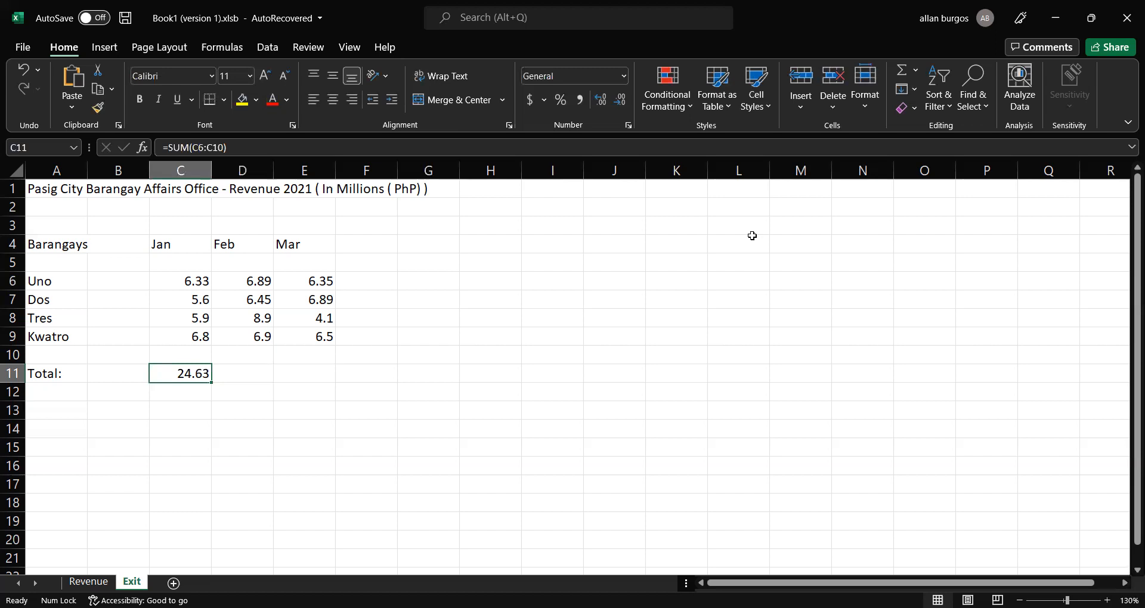
key(ctrl+c)
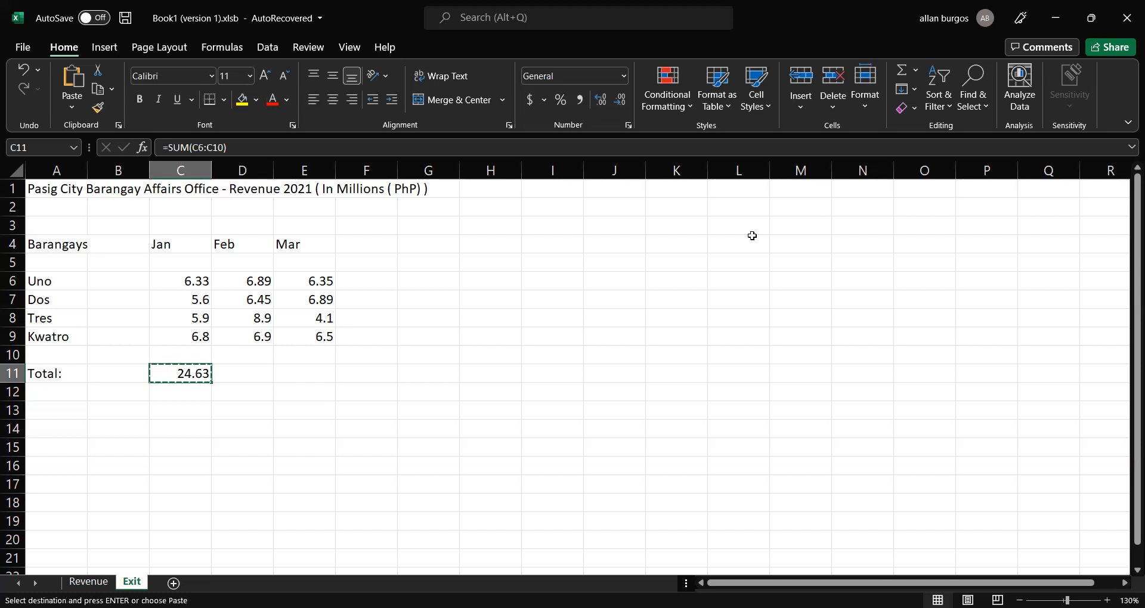
key(shift+Right)
key(shift+Right)
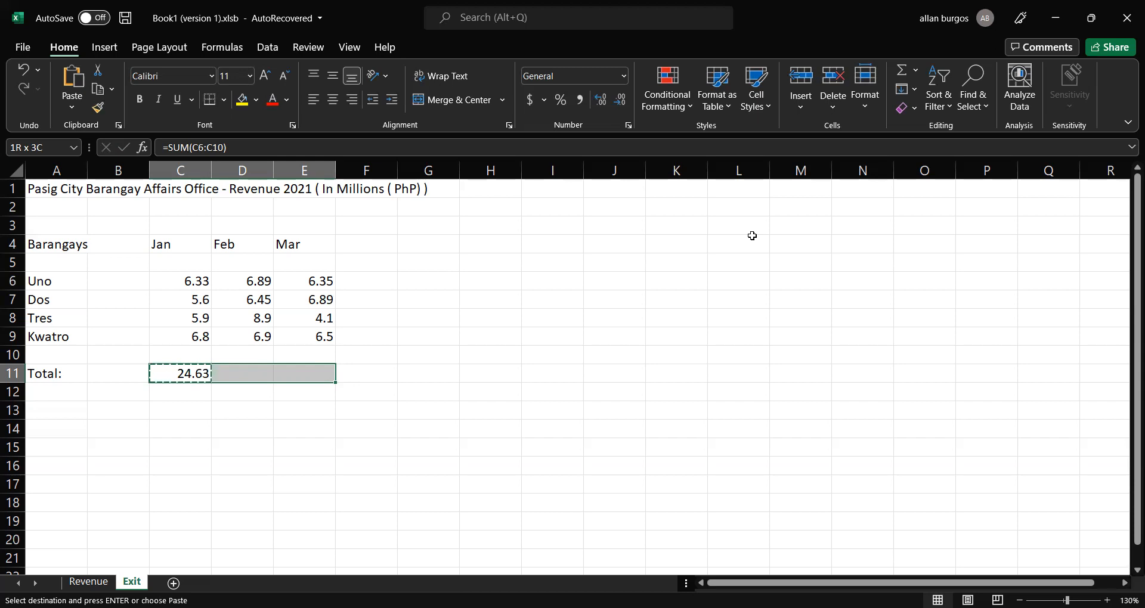
key(ctrl+v)
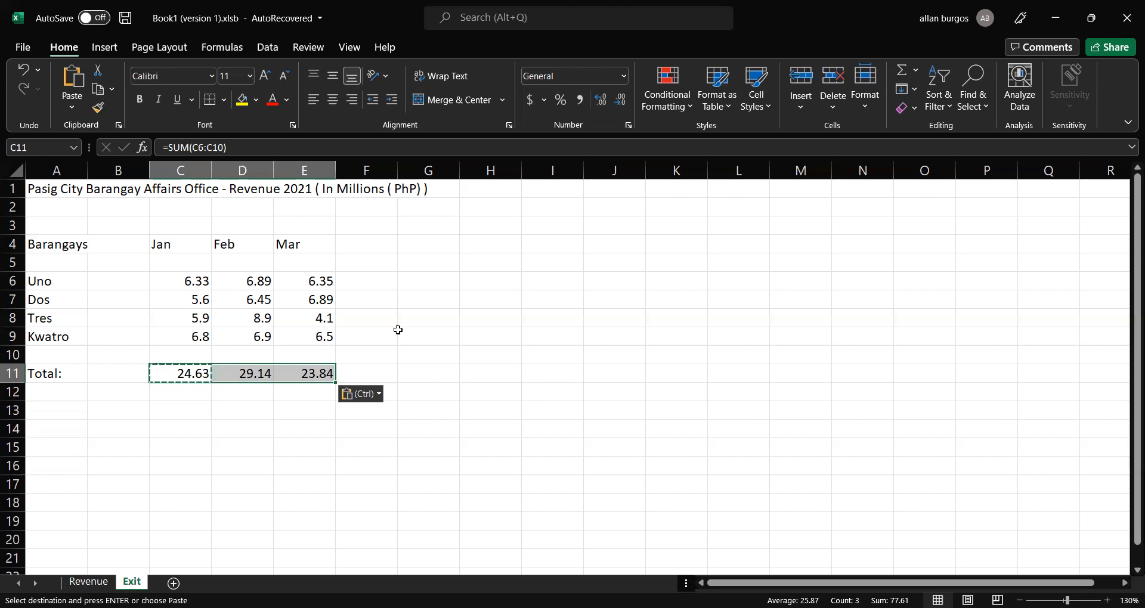
Check the cell ranges referenced by the February and March total formulas in D11 and E11.
click(267, 392)
click(256, 374)
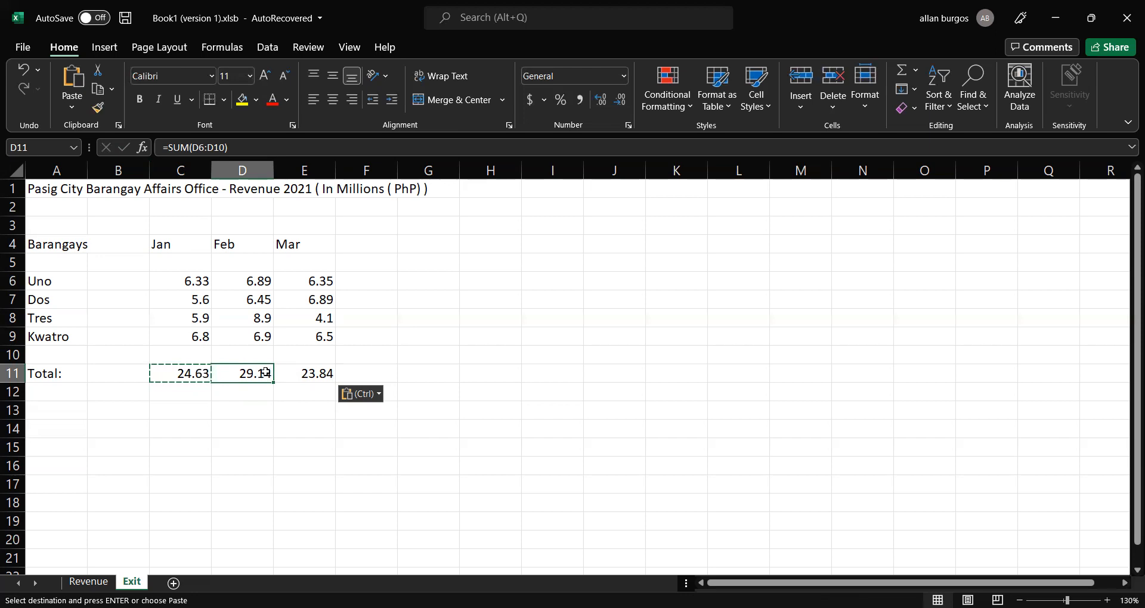
key(Escape)
double_click(245, 373)
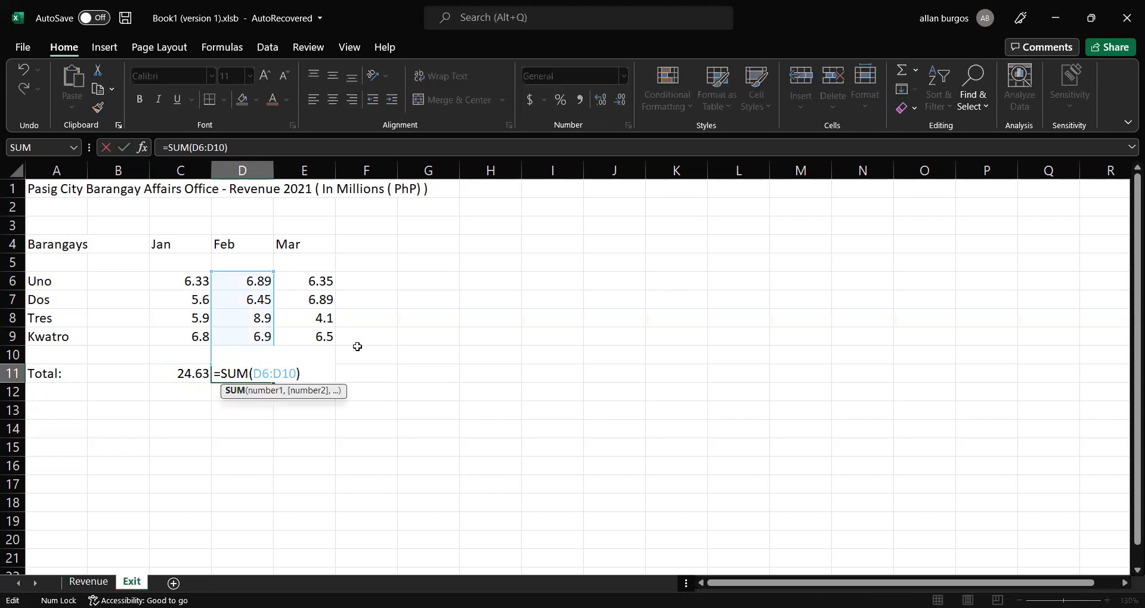
key(Tab)
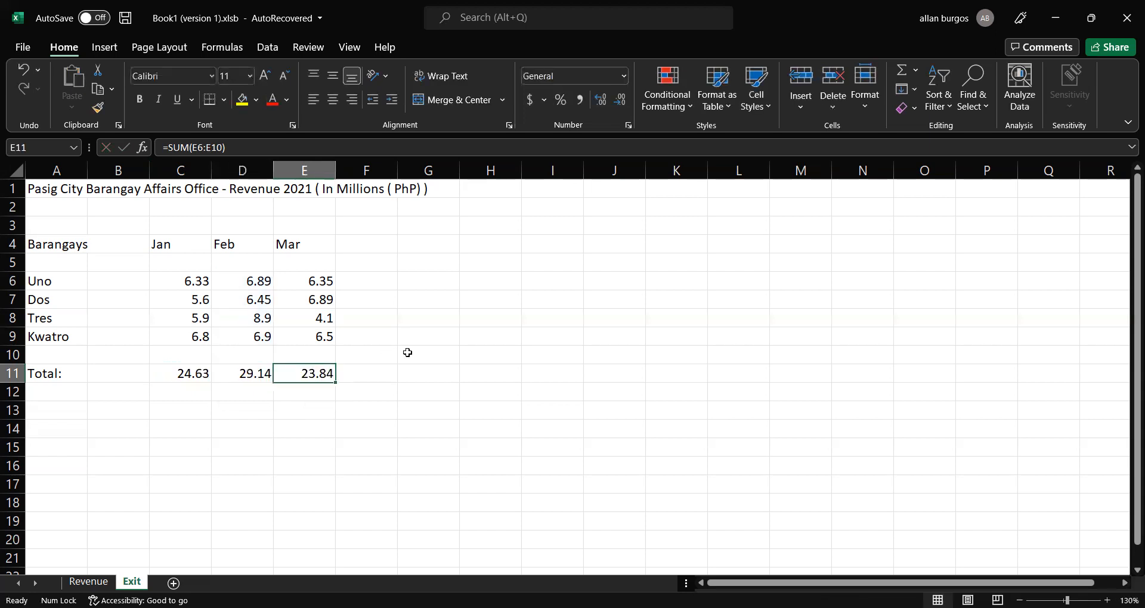
key(Down)
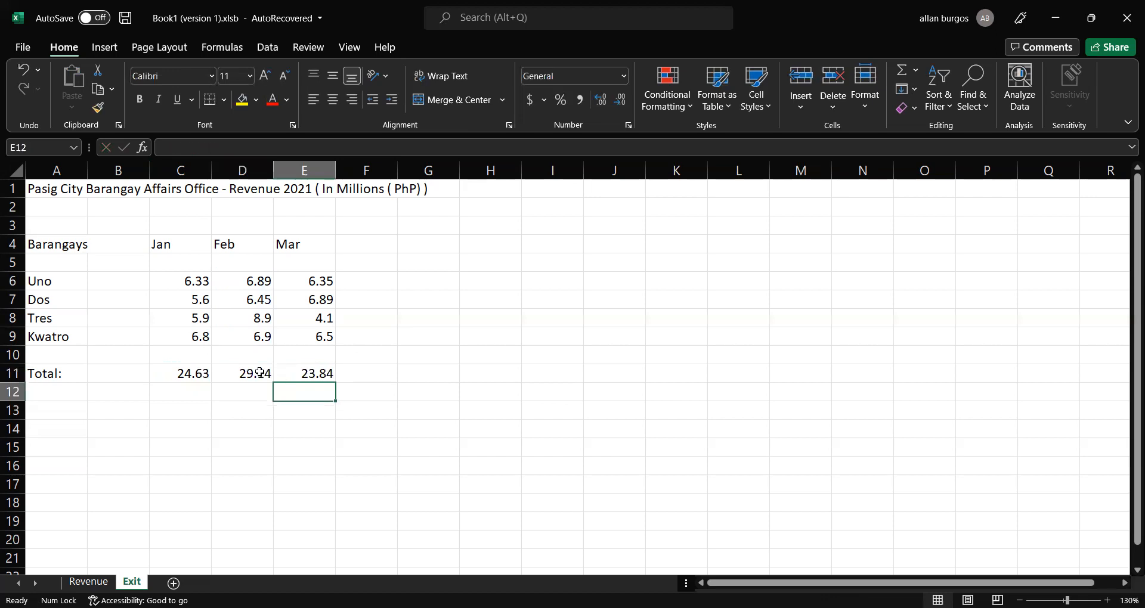
Clear the February and March totals in D11:E11 and reselect the January total in C11.
drag(260, 373, 317, 376)
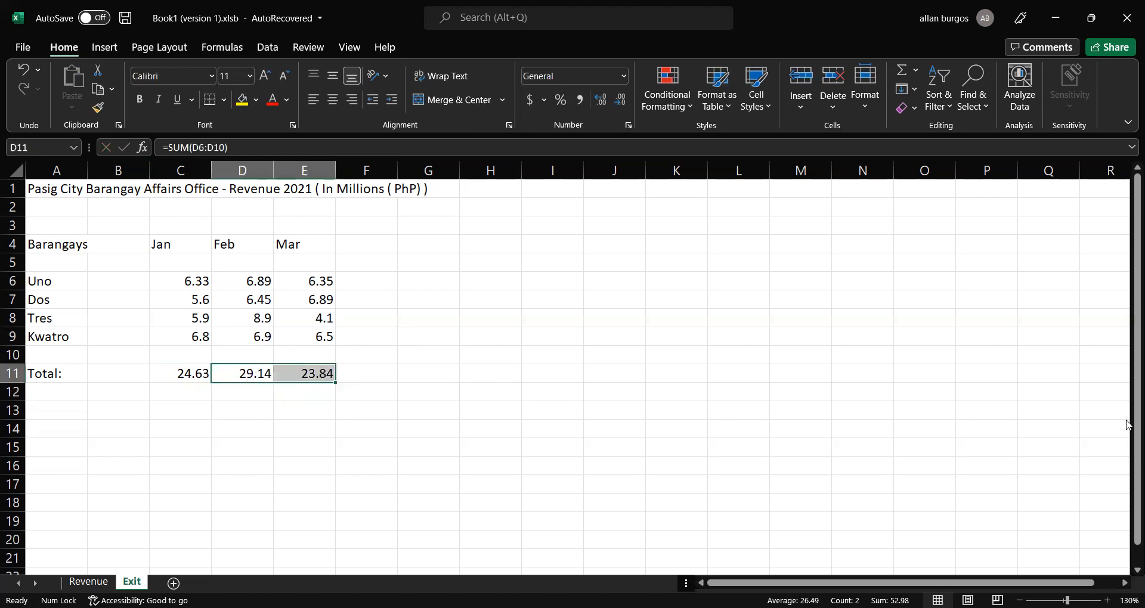
key(Delete)
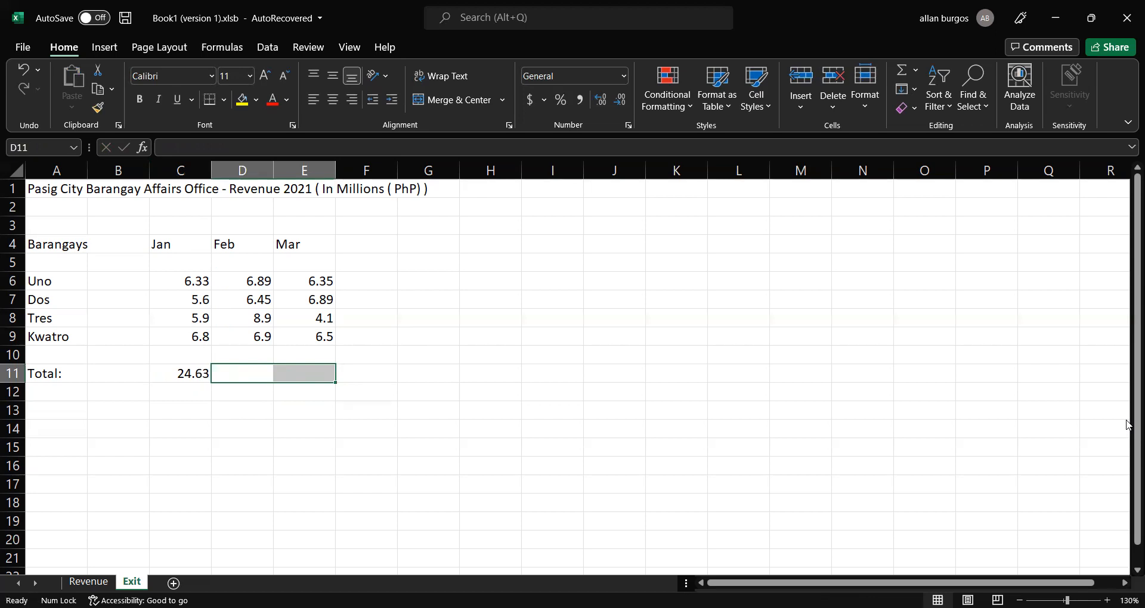
key(Left)
key(Right)
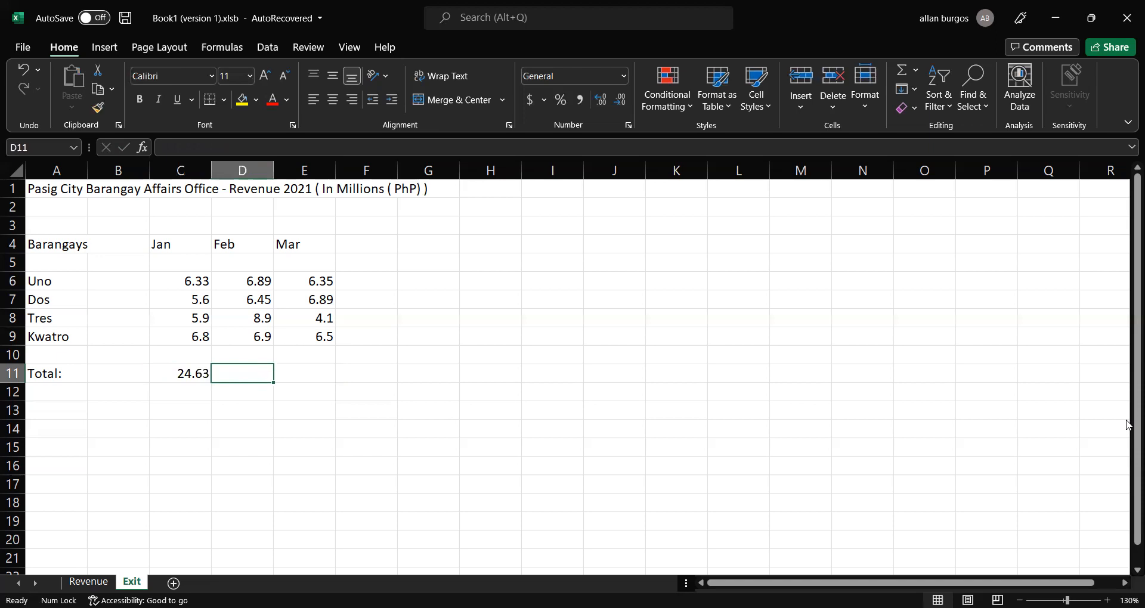
key(Left)
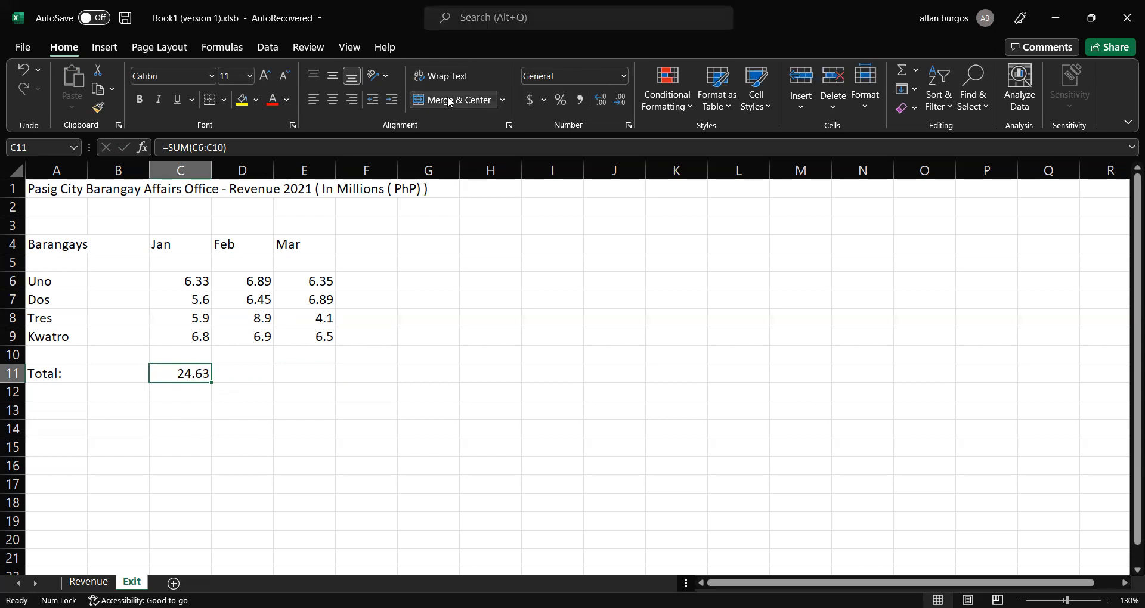
Set the worksheet zoom to 200%.
click(357, 53)
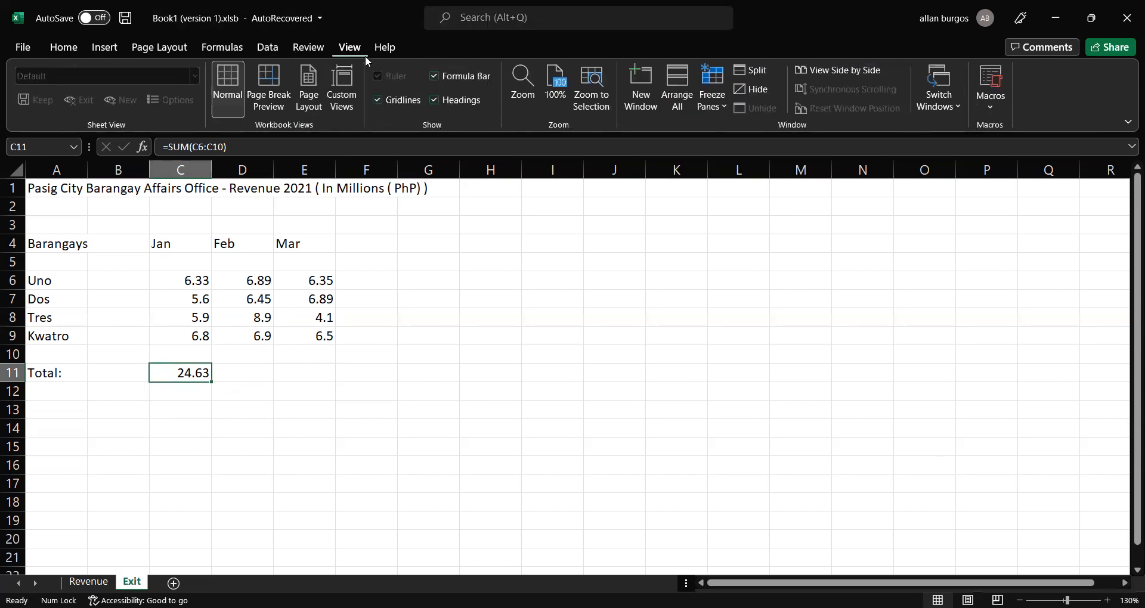
click(516, 93)
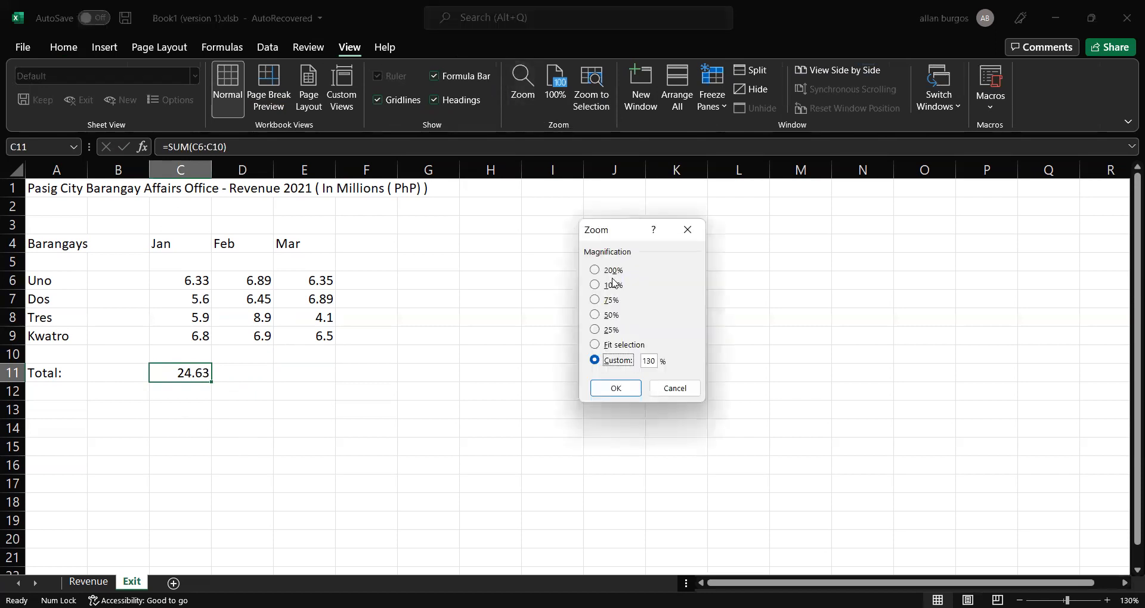
click(614, 271)
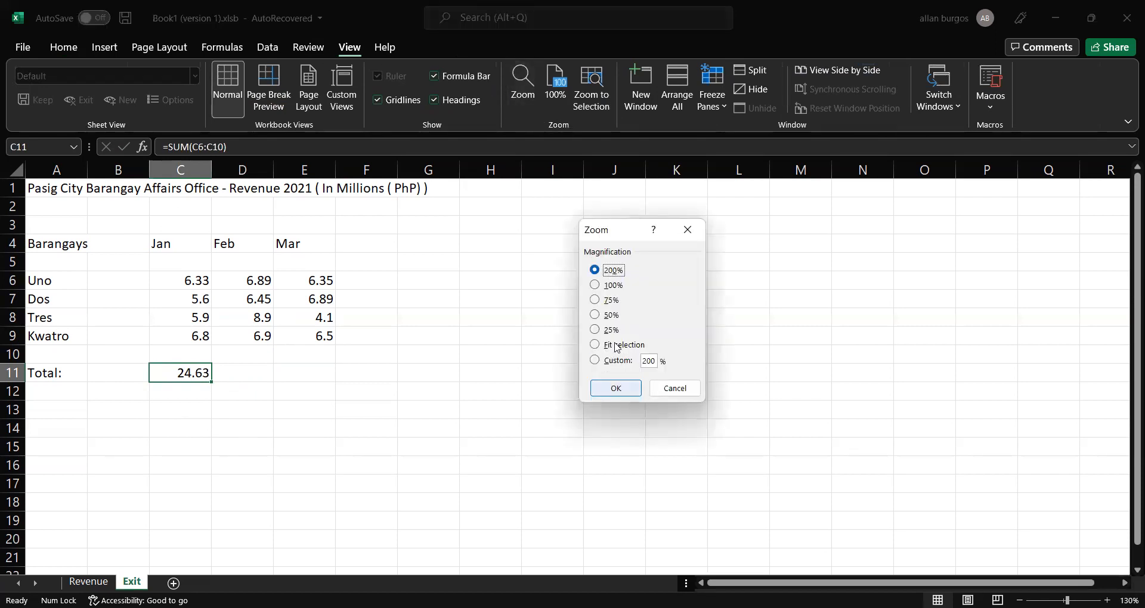
click(616, 388)
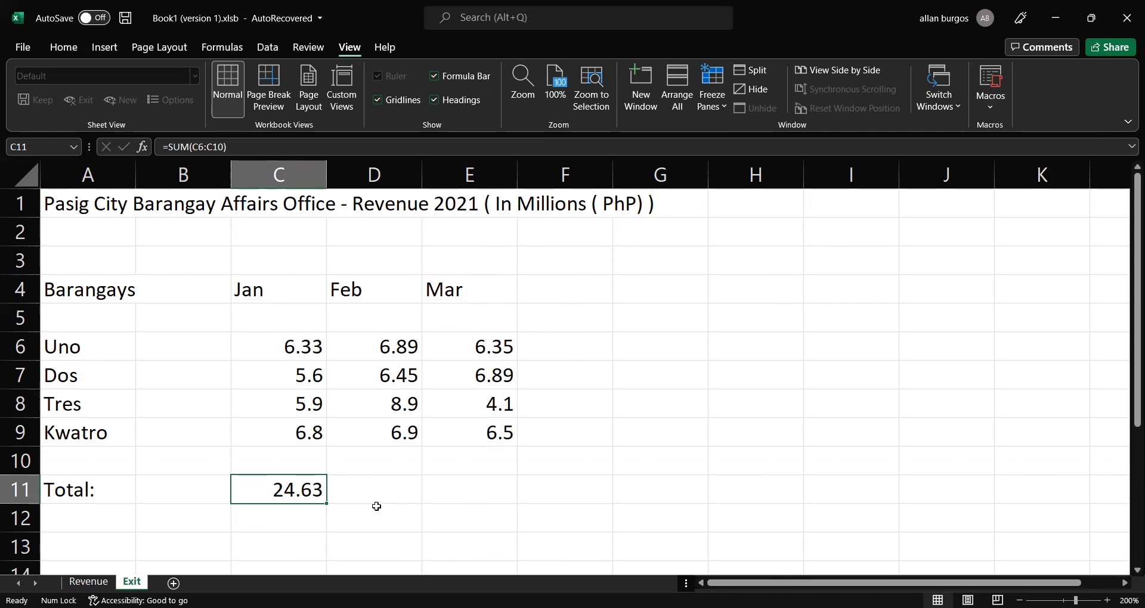
Fill the January total formula from C11 across to E11 with AutoFill.
click(329, 497)
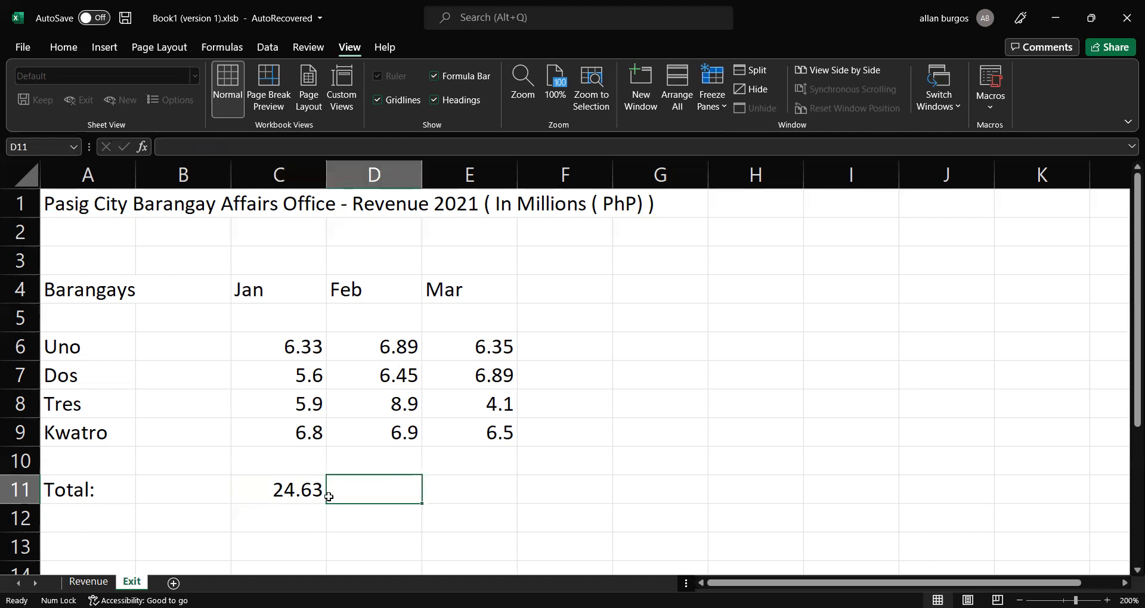
click(316, 499)
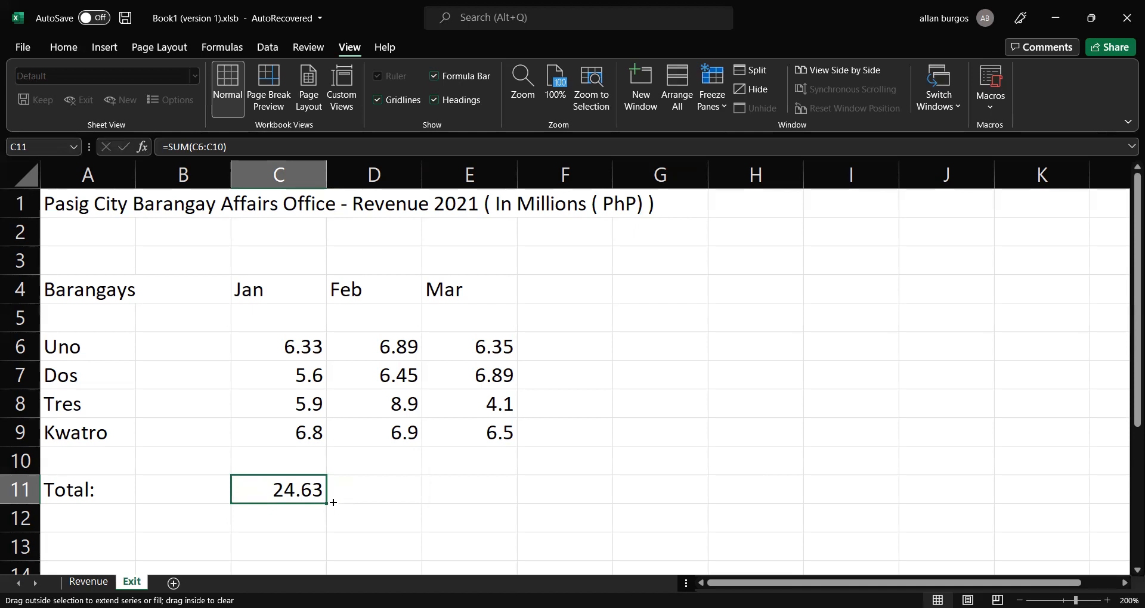
drag(358, 507, 485, 507)
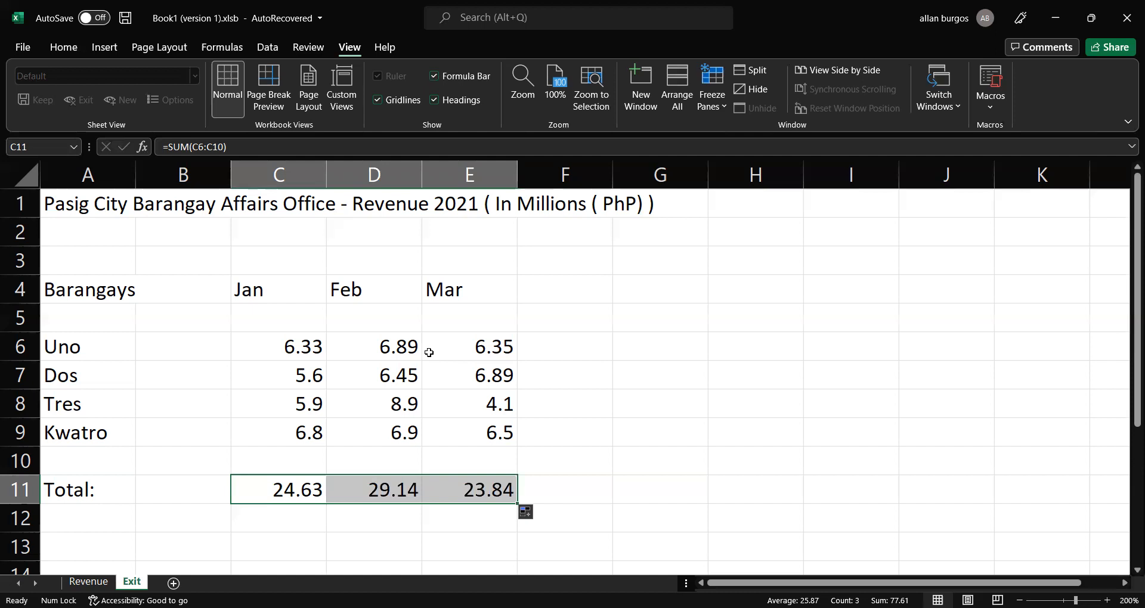
click(705, 295)
click(600, 492)
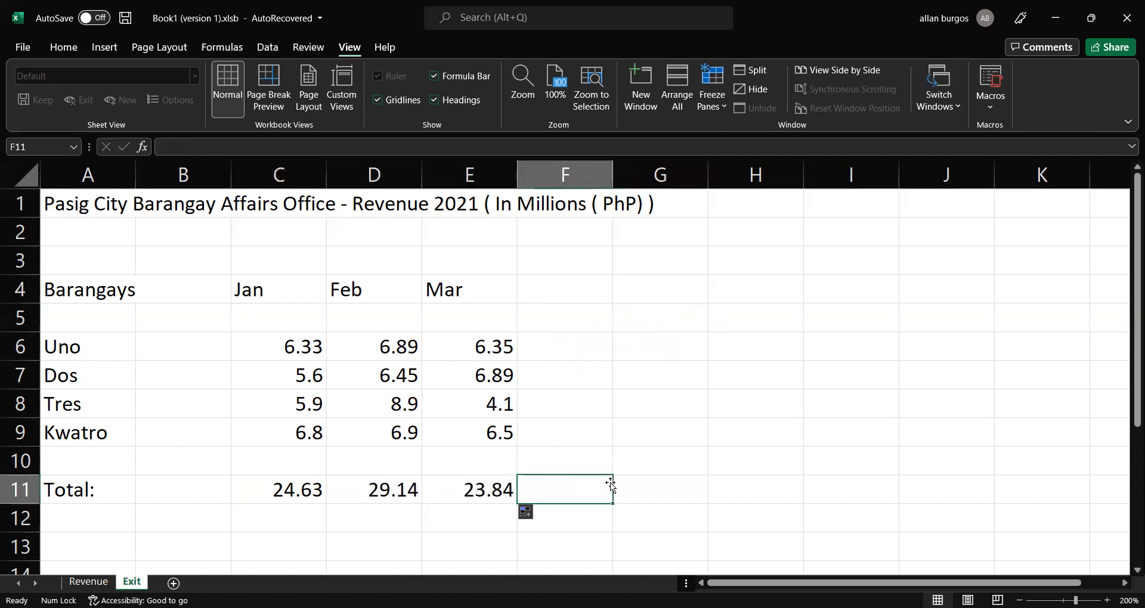
click(842, 279)
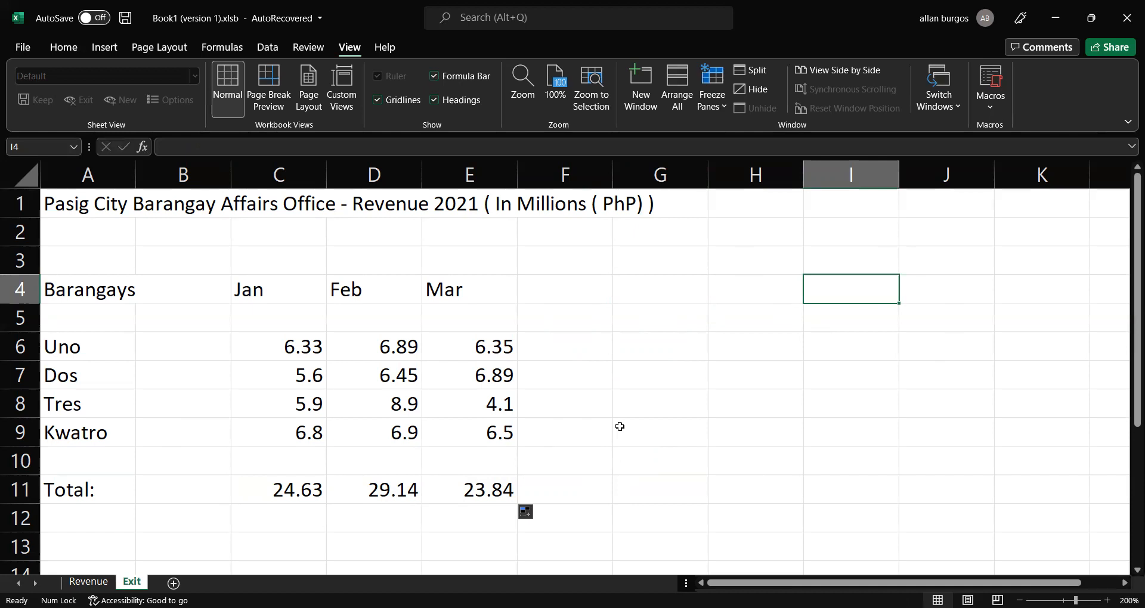
Enter Monday in cell H3 and Tuesday in cell H4.
click(766, 257)
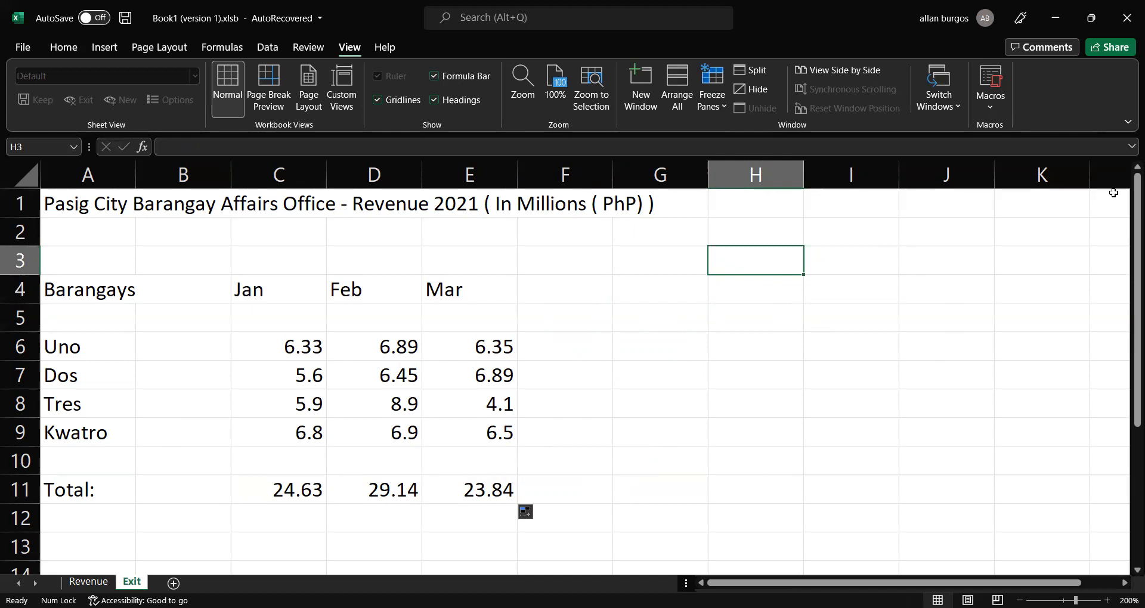
text(Monday)
key(Return)
text(T)
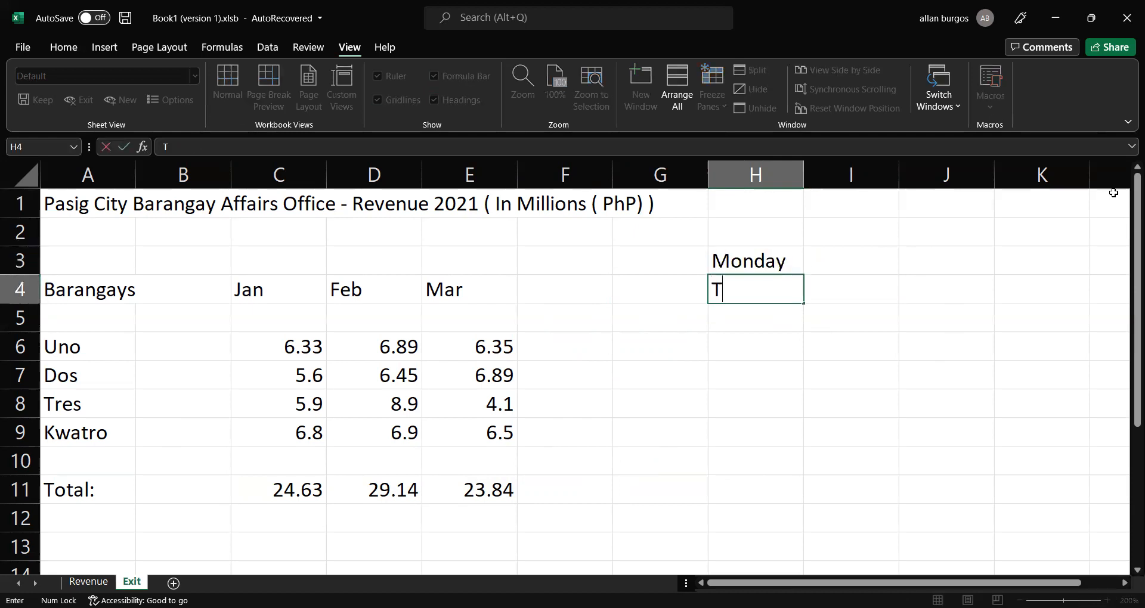
text(uesday)
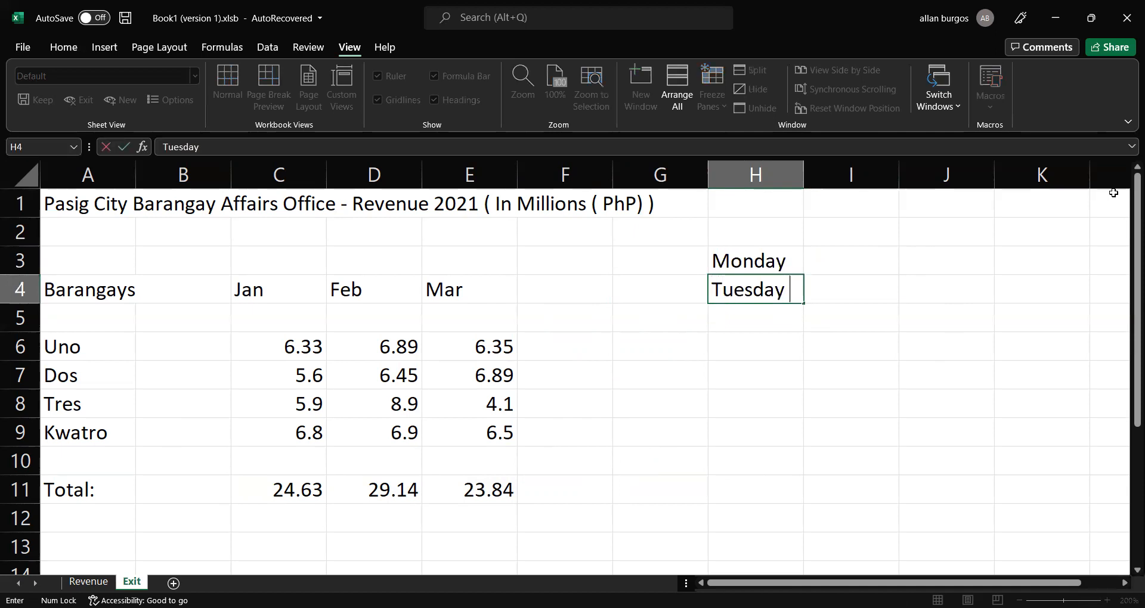
key(Return)
Extend the weekday series from H3:H4 down to Sunday in H9 with AutoFill.
key(Up)
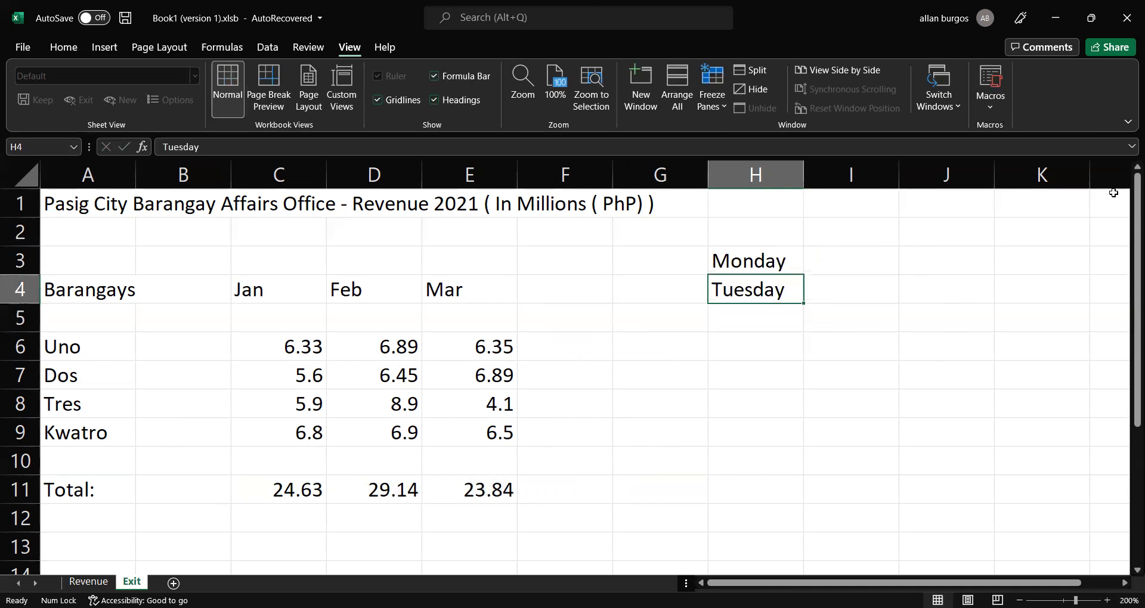
key(Up)
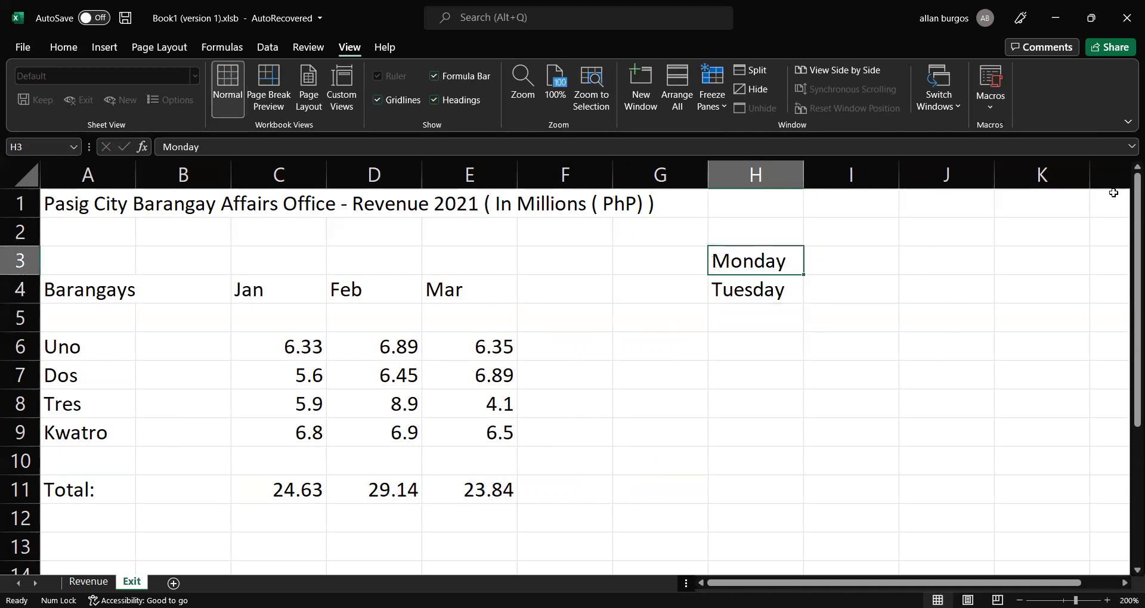
key(shift+Down)
key(Up)
key(Down)
key(Down)
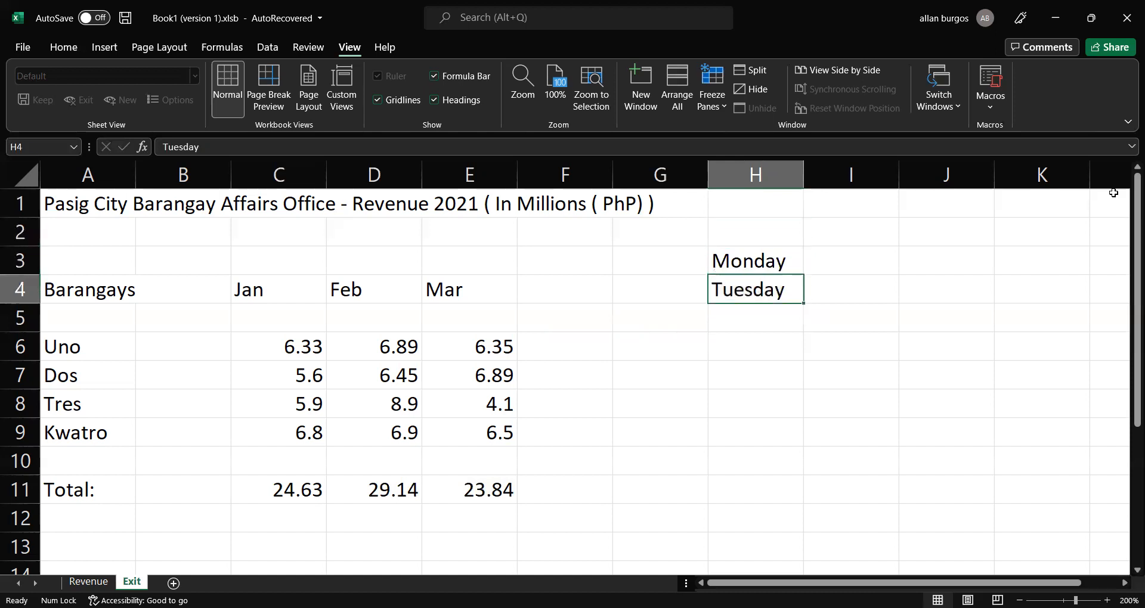
key(Up)
key(shift+Down)
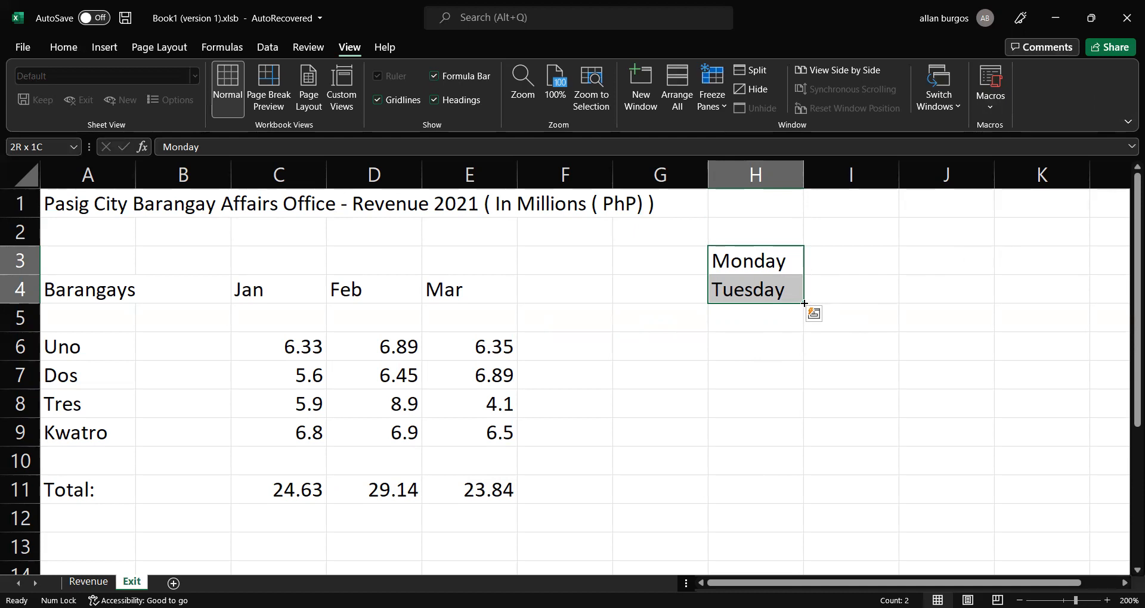
drag(804, 304, 802, 332)
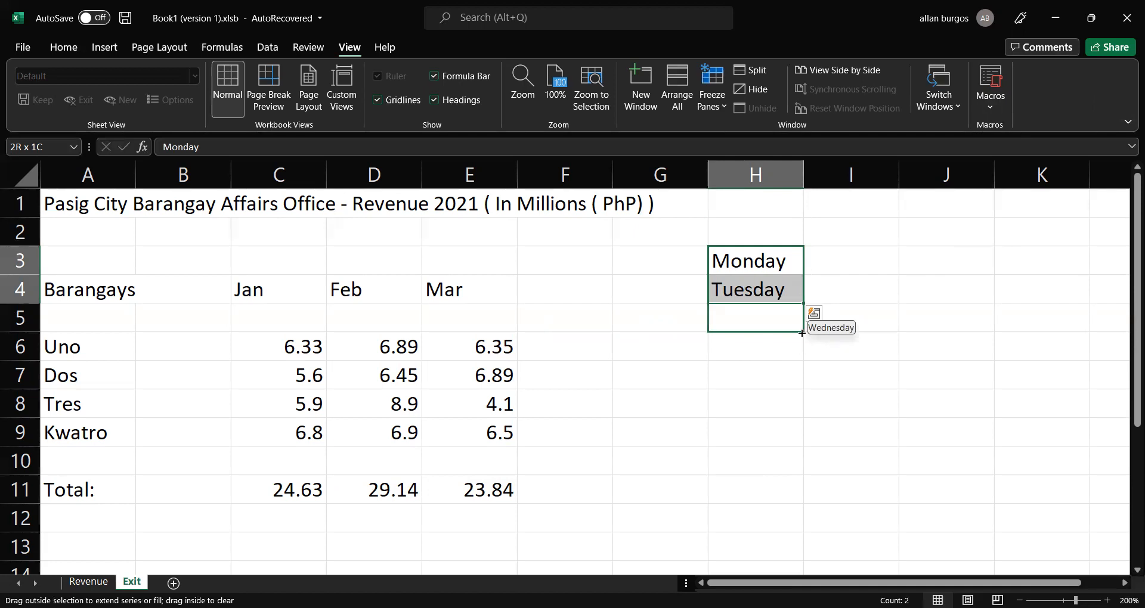
drag(802, 334, 812, 497)
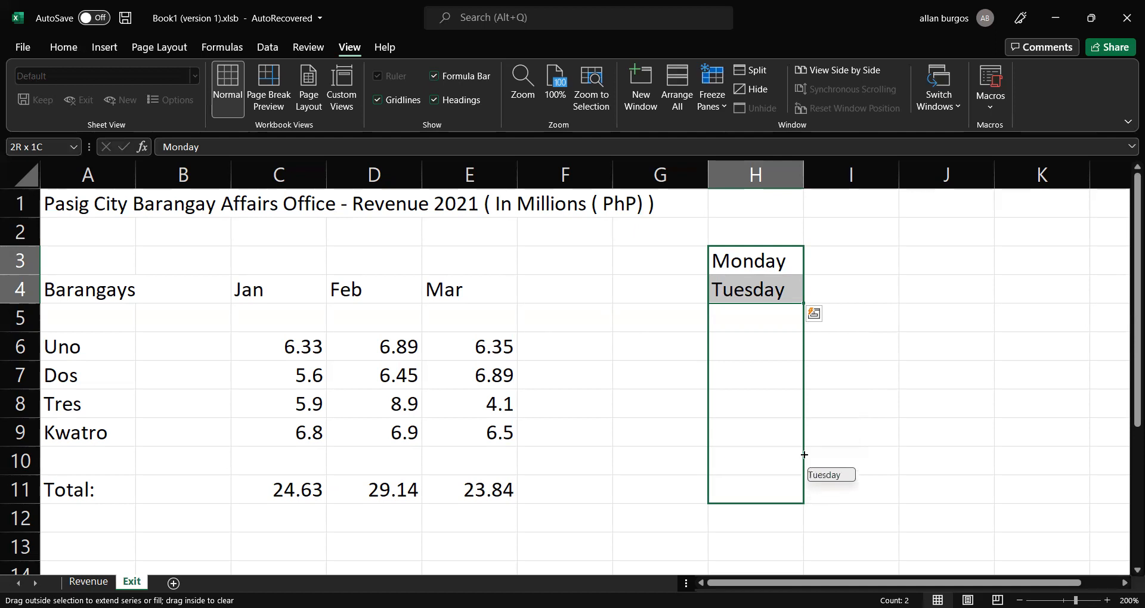
drag(804, 455, 804, 461)
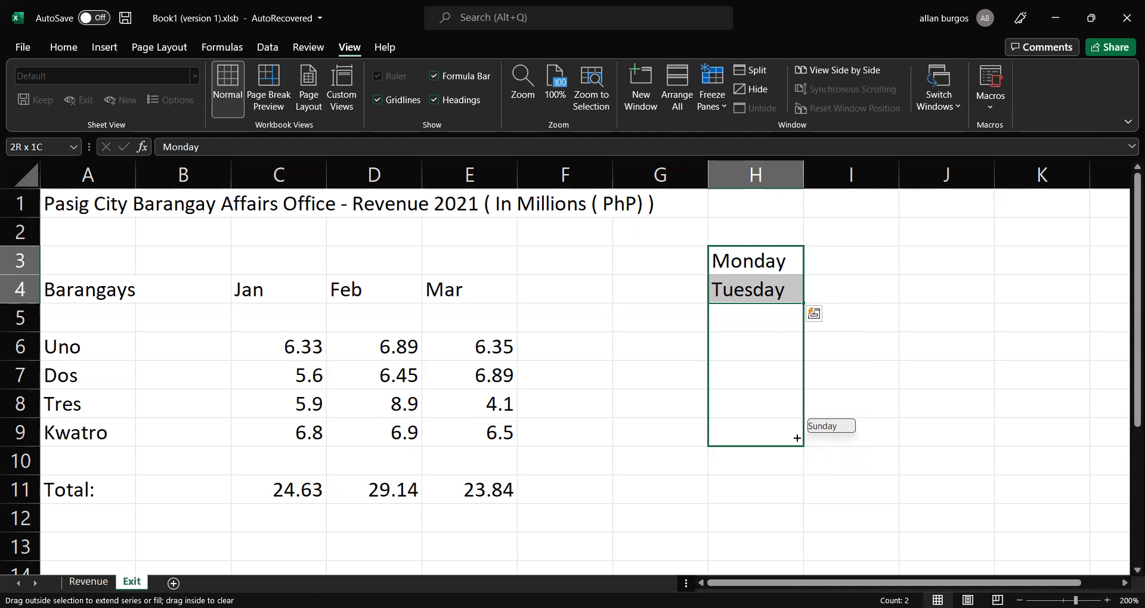
drag(798, 439, 797, 438)
click(894, 312)
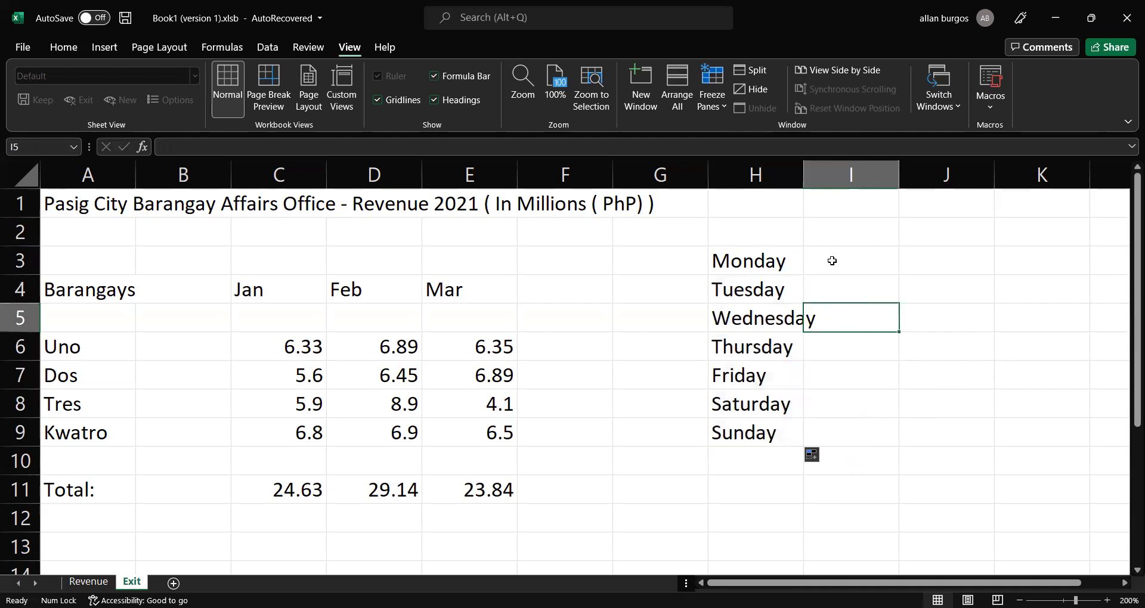
Enter Mon in I3 and Tue in I4, accepting the Flash Fill suggestions for the remaining abbreviated weekdays through I9.
click(855, 267)
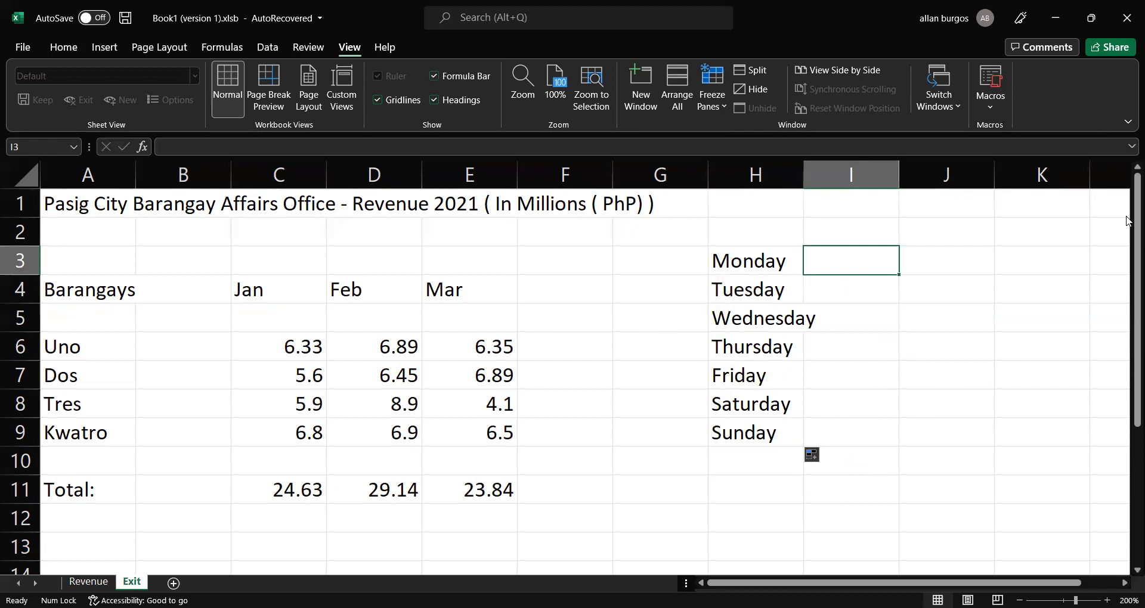
text(Mon)
key(Return)
text(Tue)
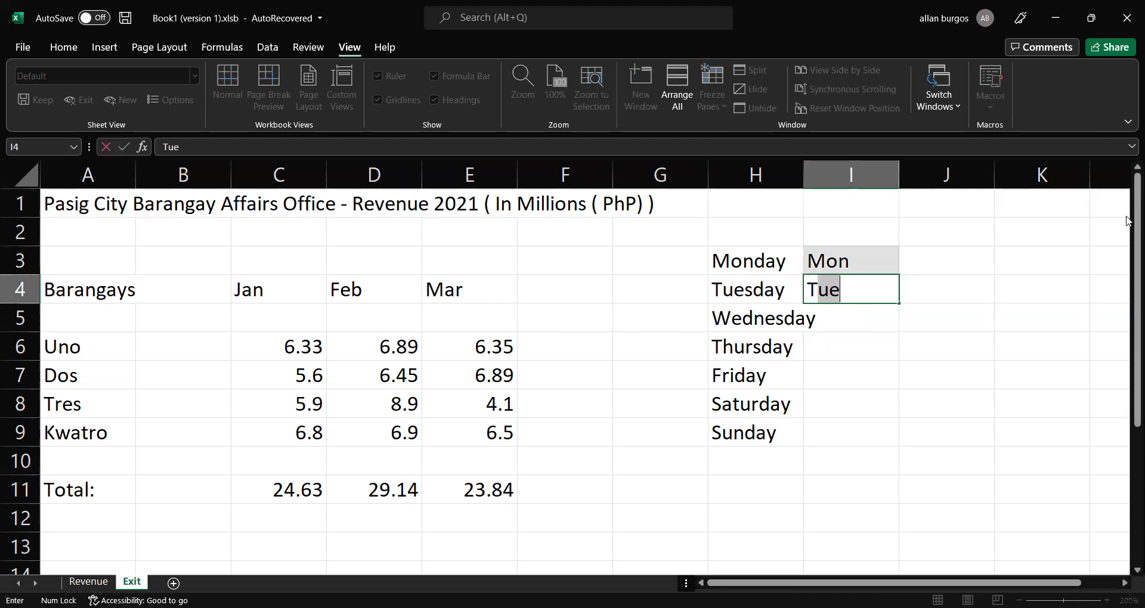
key(Return)
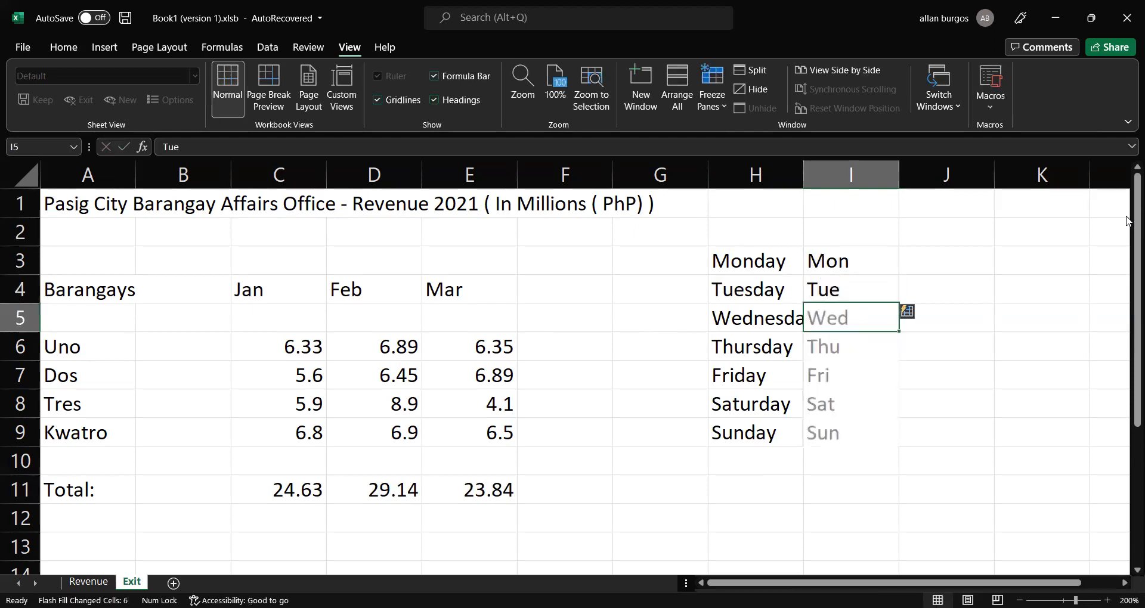
key(Up)
key(Down)
key(Down)
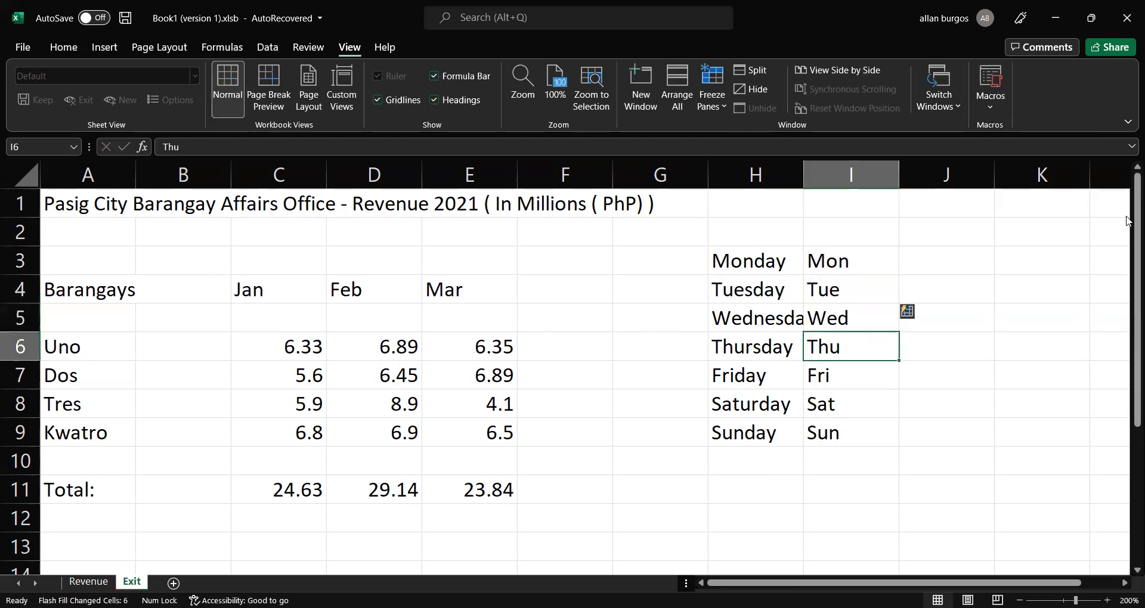
Clear the flash-filled weekday abbreviations from cells I5:I9.
key(Up)
key(shift+Down)
key(shift+Down)
key(shift+Down)
key(shift+Down)
key(Delete)
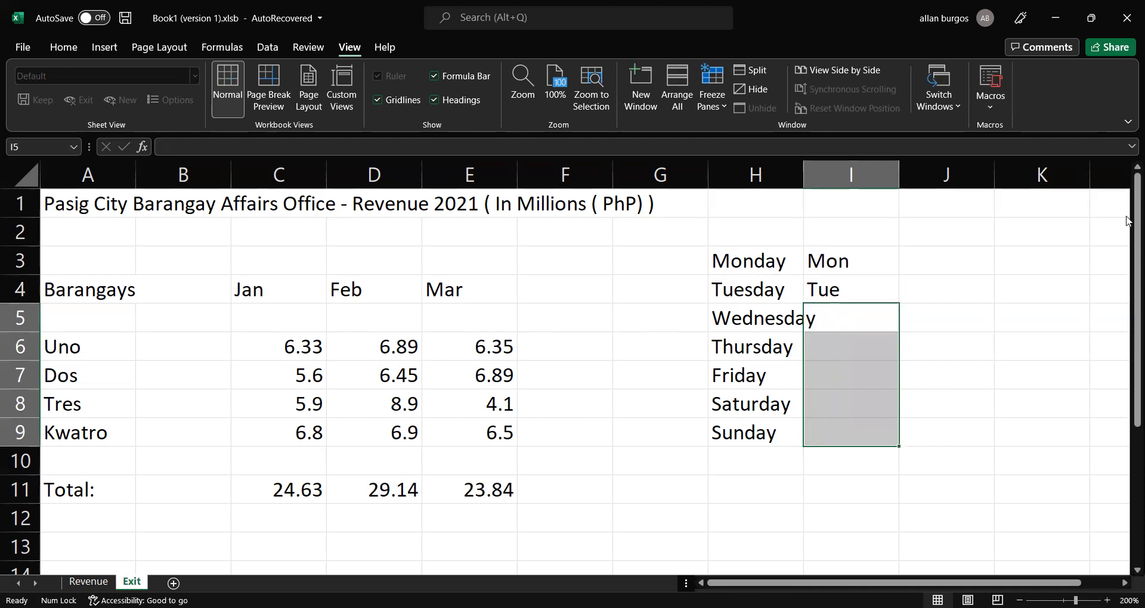
key(Return)
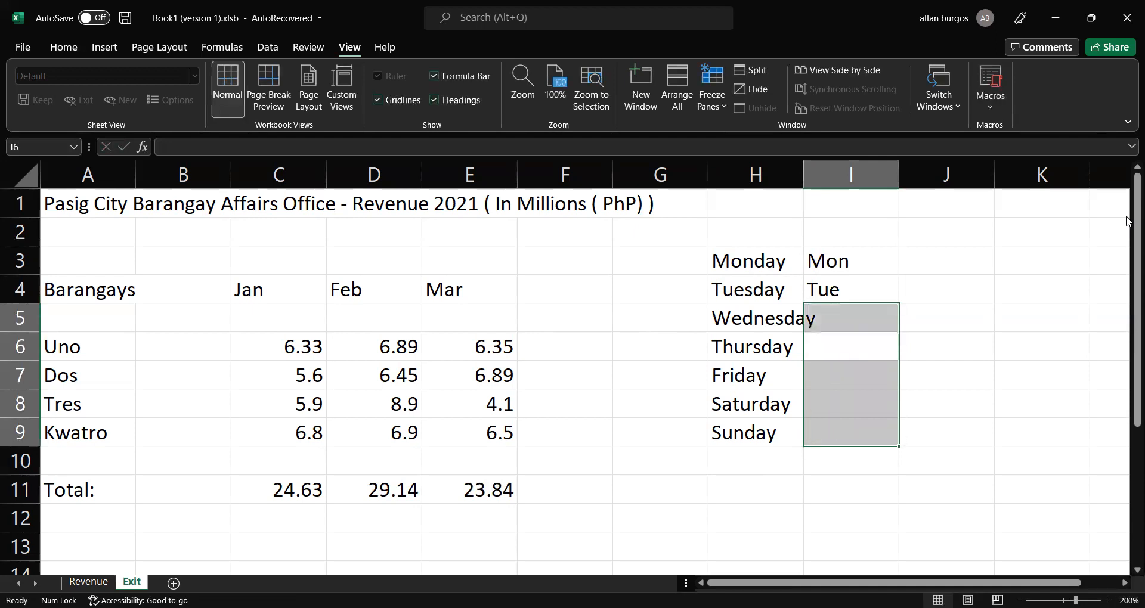
Extend the abbreviated weekday series from I3:I4 down to Sun in I9 with AutoFill.
key(Up)
key(Up)
key(Up)
key(Down)
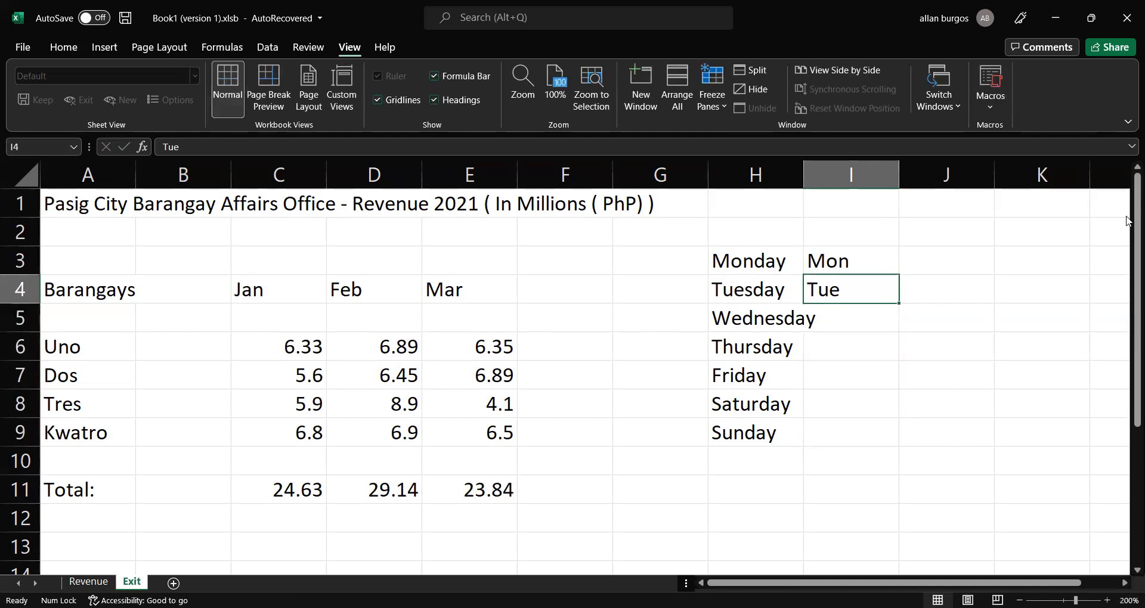
key(Up)
key(shift+Down)
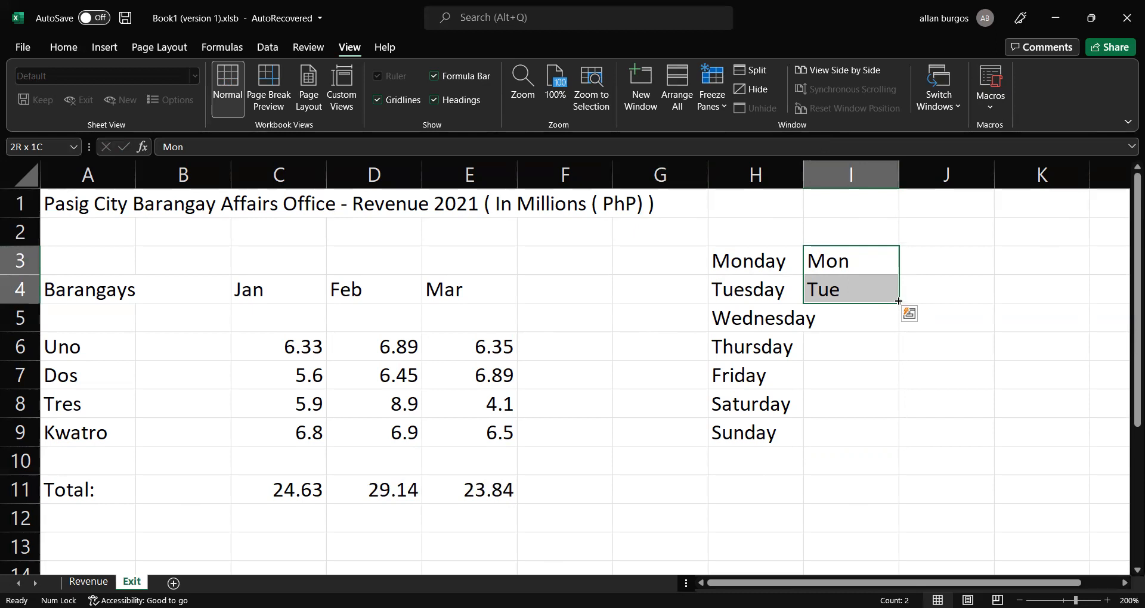
drag(899, 307, 870, 444)
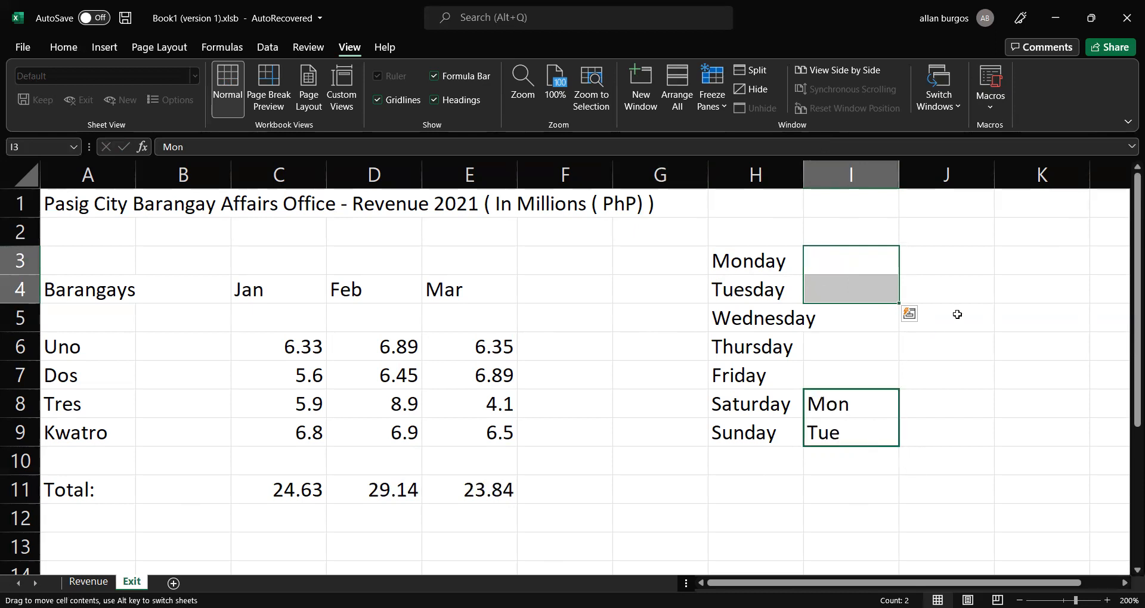
key(ctrl+z)
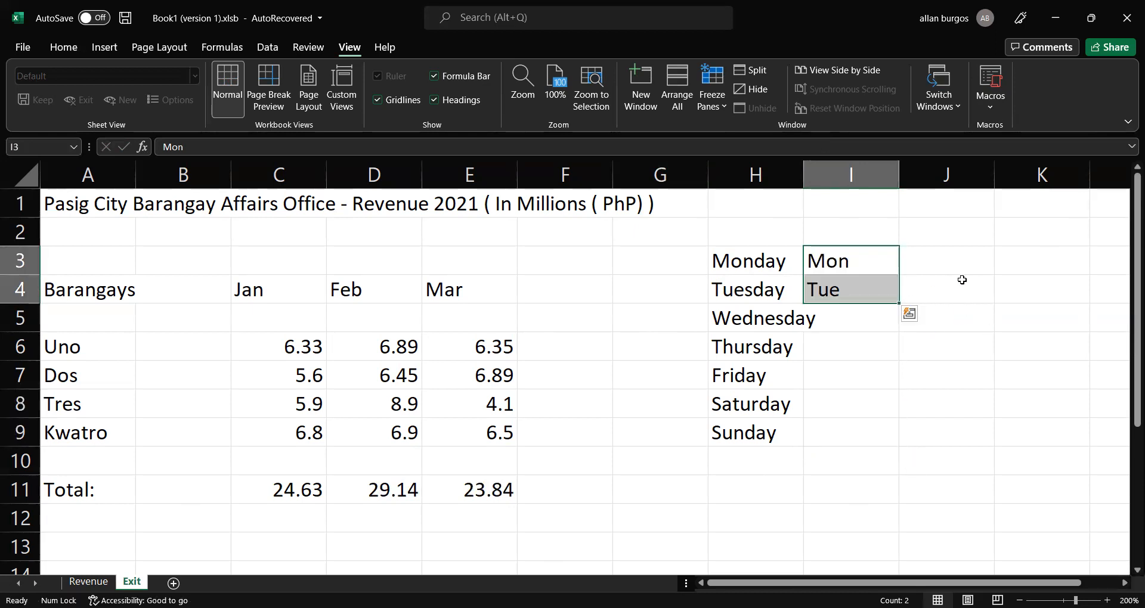
drag(899, 304, 895, 340)
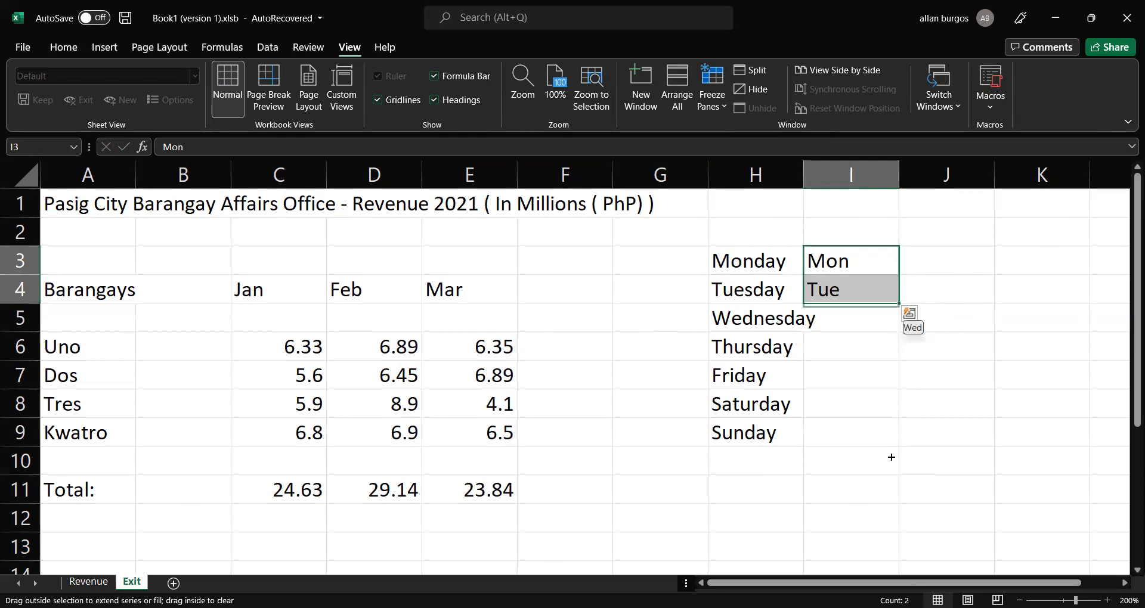
drag(892, 457, 892, 443)
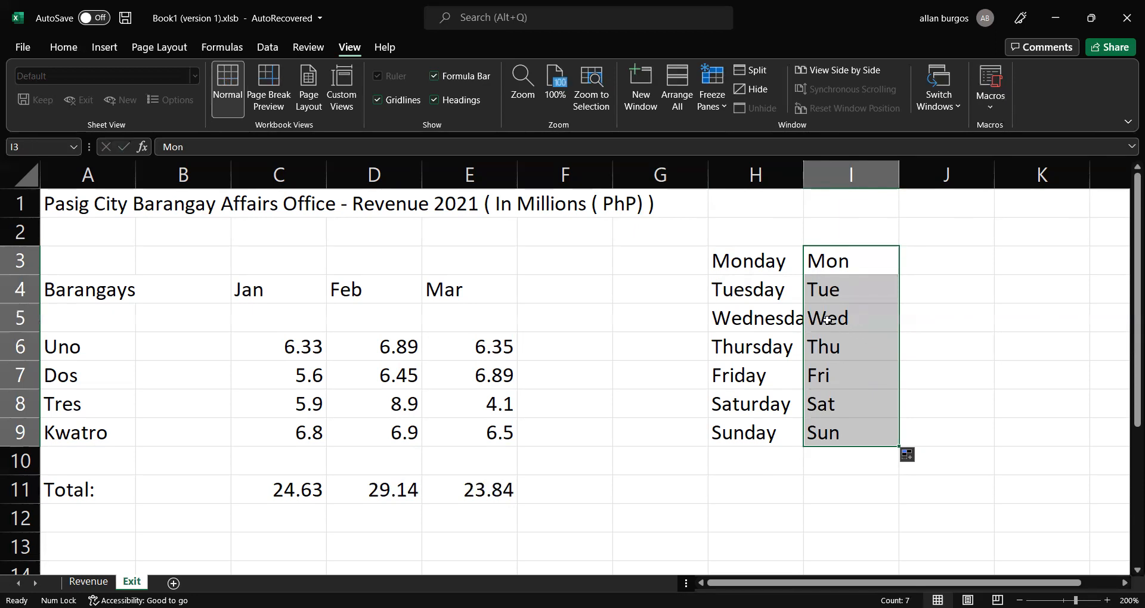
Enter 1 in J3 and 2 in J4, and extend the number series down to 10 in J12 with AutoFill.
click(973, 263)
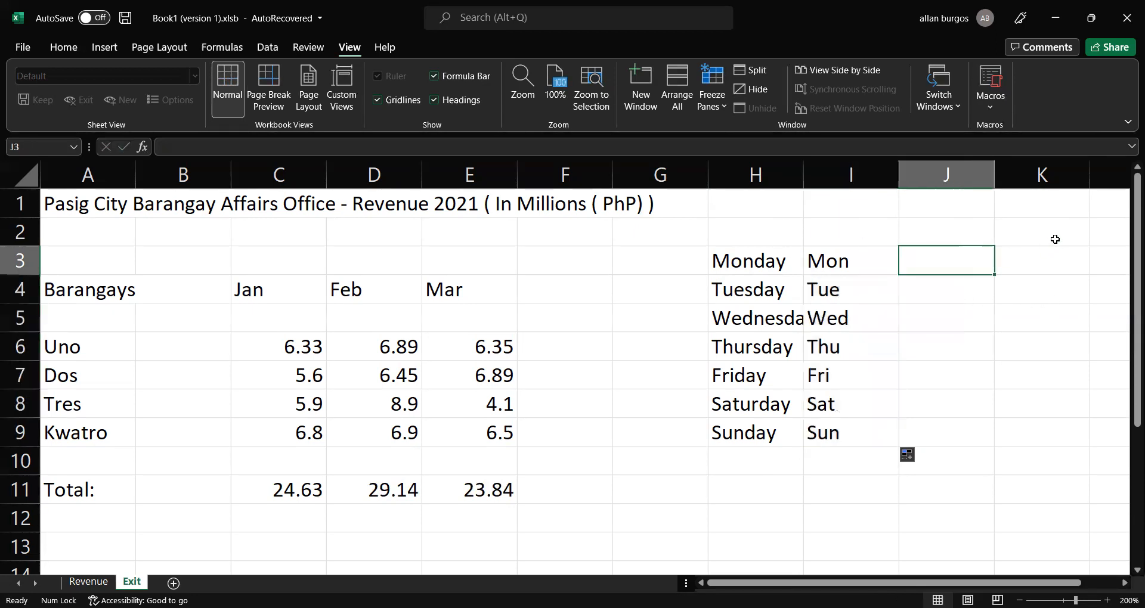
text(1)
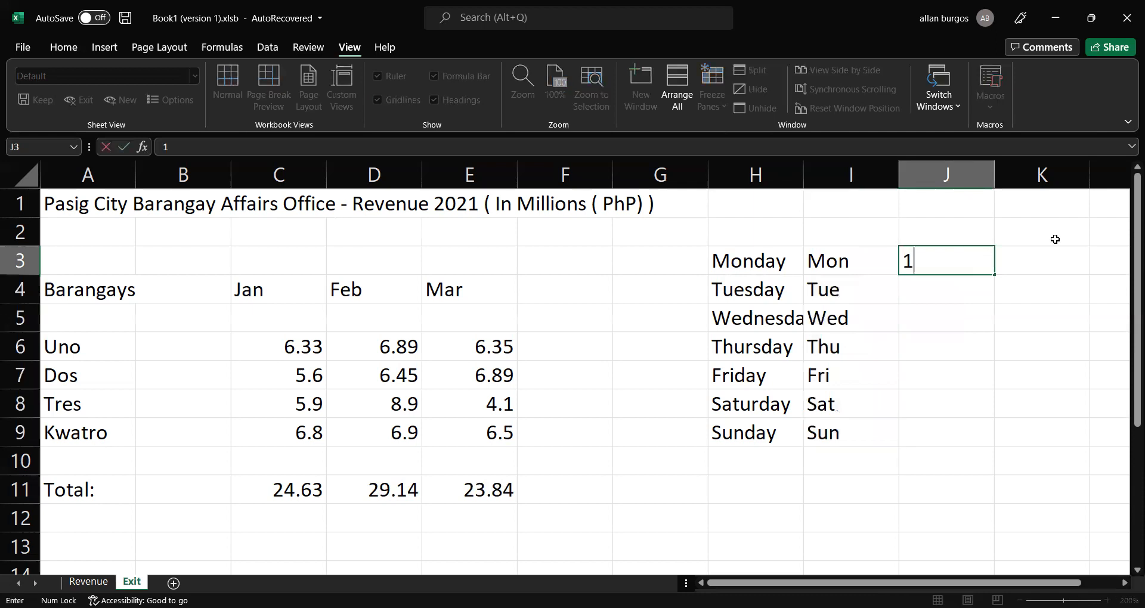
key(Return)
text(2)
key(Up)
key(shift+Down)
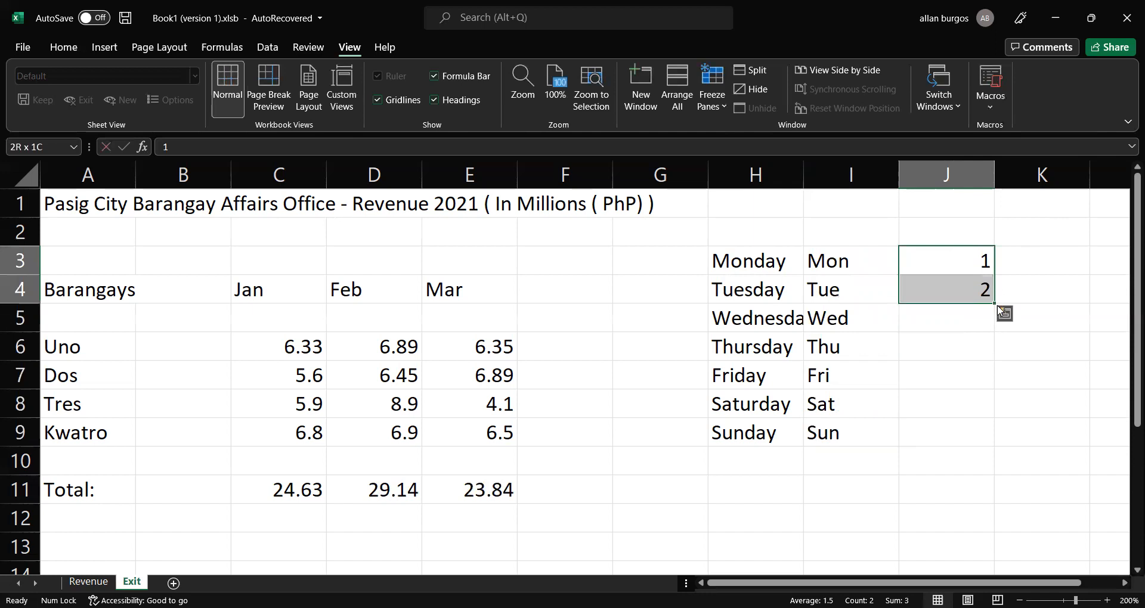
drag(996, 305, 1004, 531)
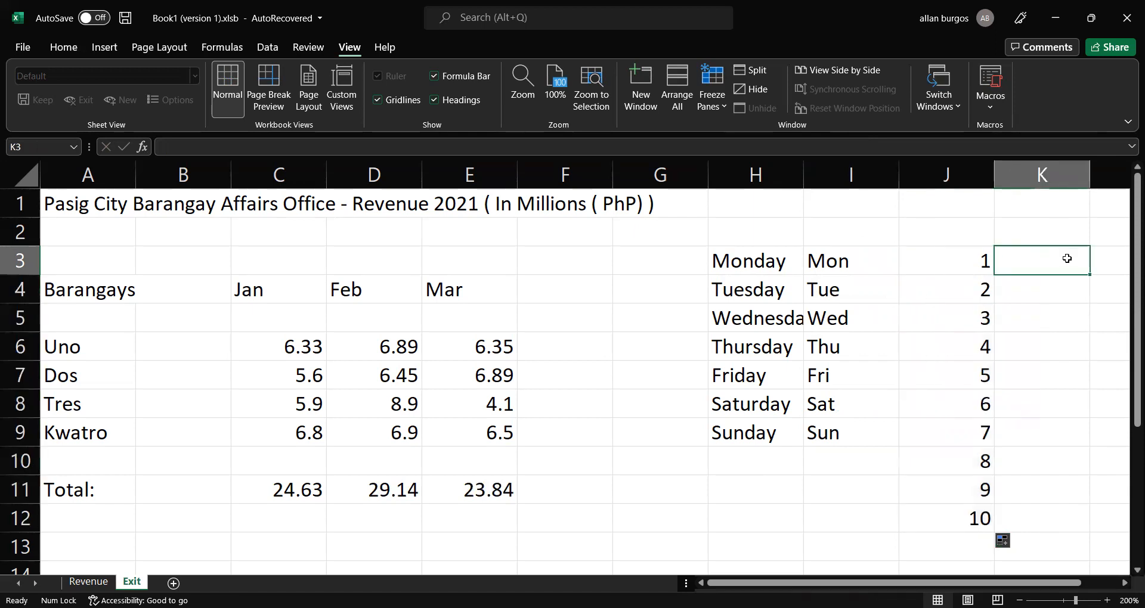
Enter A in K3 and B in K4, and fill the two letters down to K11 with AutoFill.
text(A)
key(Return)
text(B)
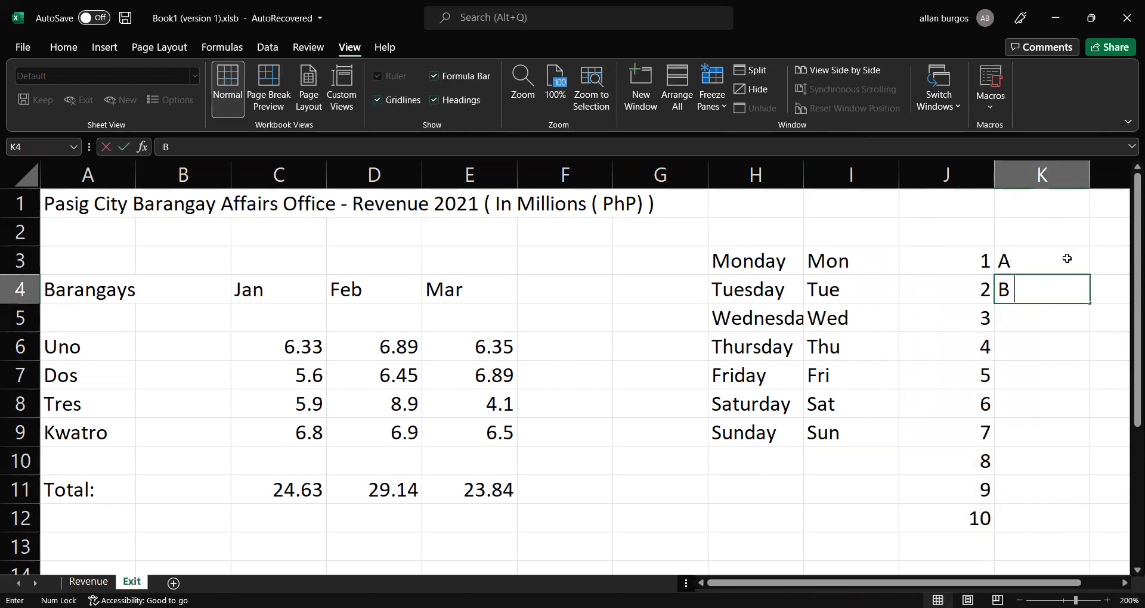
click(1067, 259)
key(shift+Down)
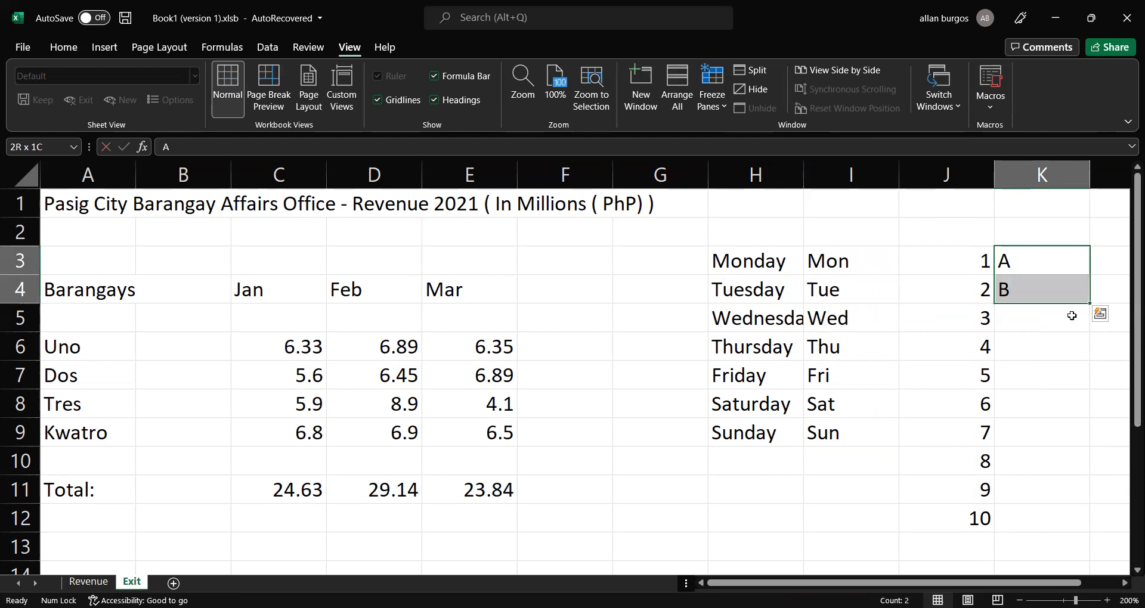
click(1089, 302)
drag(1089, 306, 1068, 495)
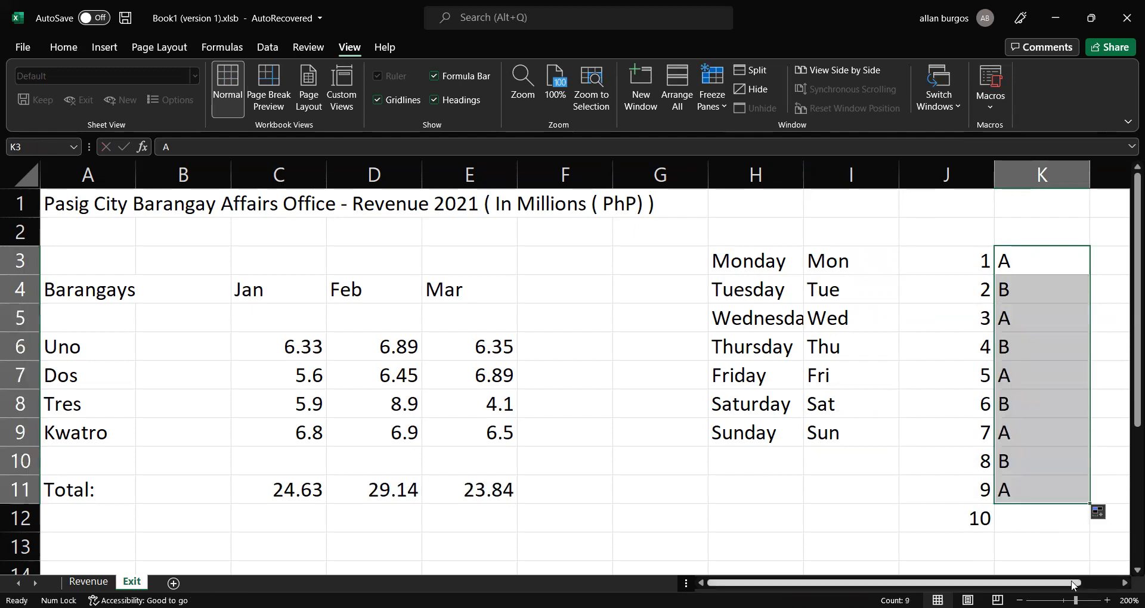
Replace the letter in K5 with C and AutoFill the pattern from K3:K5 down to K11.
click(1035, 335)
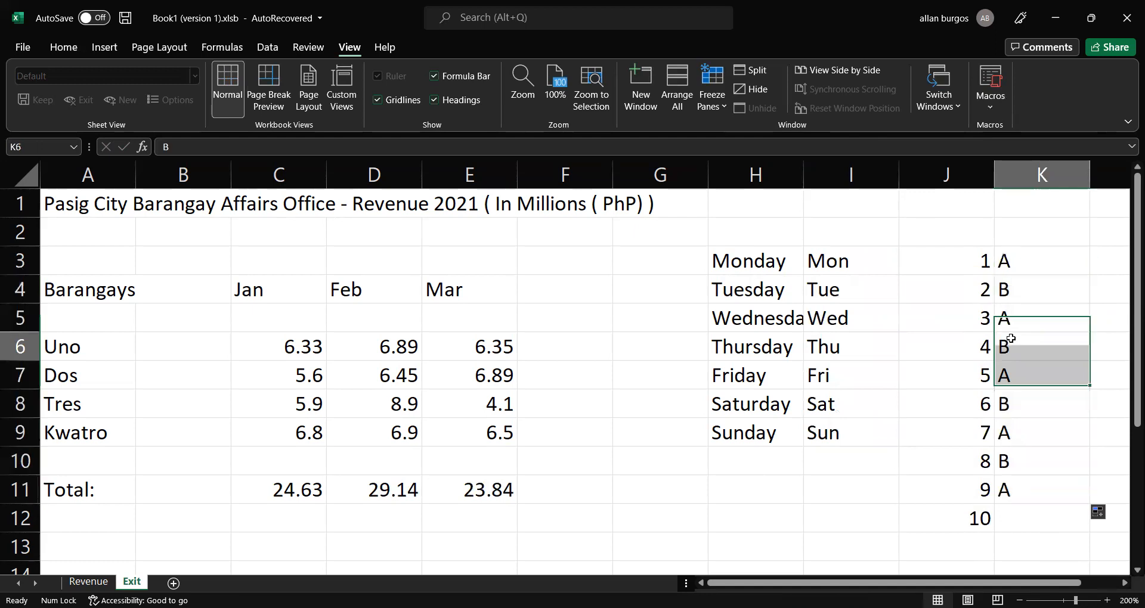
click(1024, 310)
text(C)
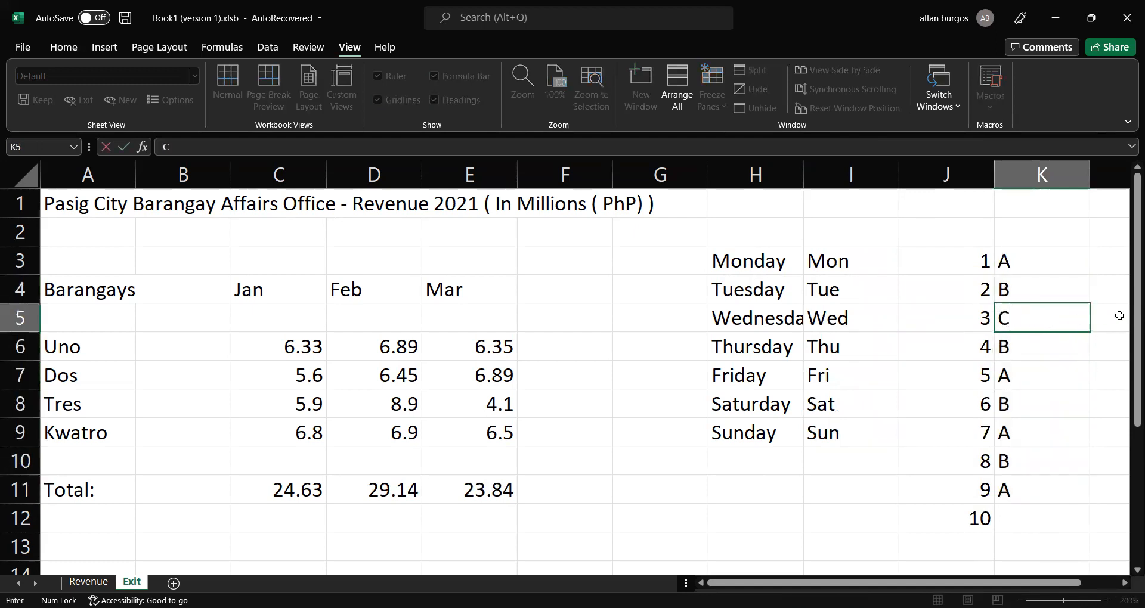
key(Up)
key(Up)
key(shift+Down)
key(shift+Down)
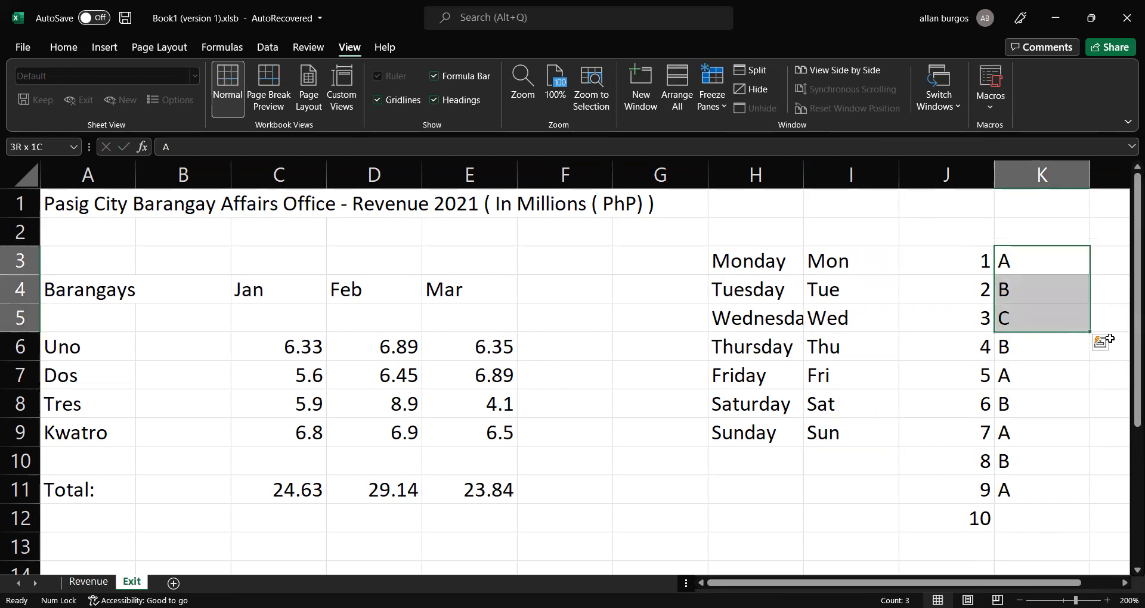
drag(1090, 332, 1080, 419)
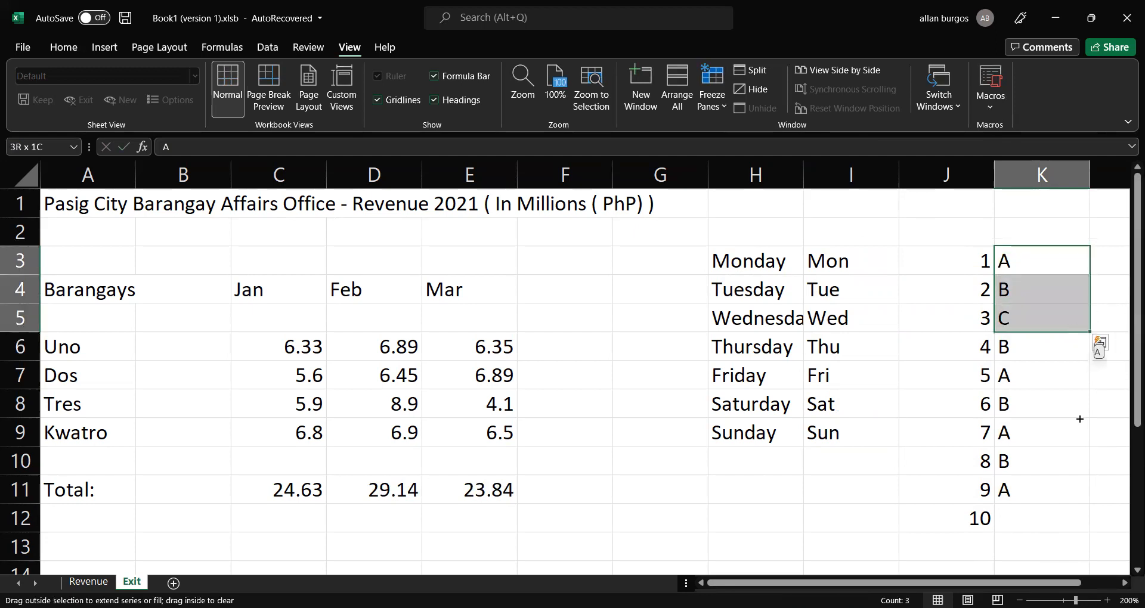
drag(1077, 498, 1076, 501)
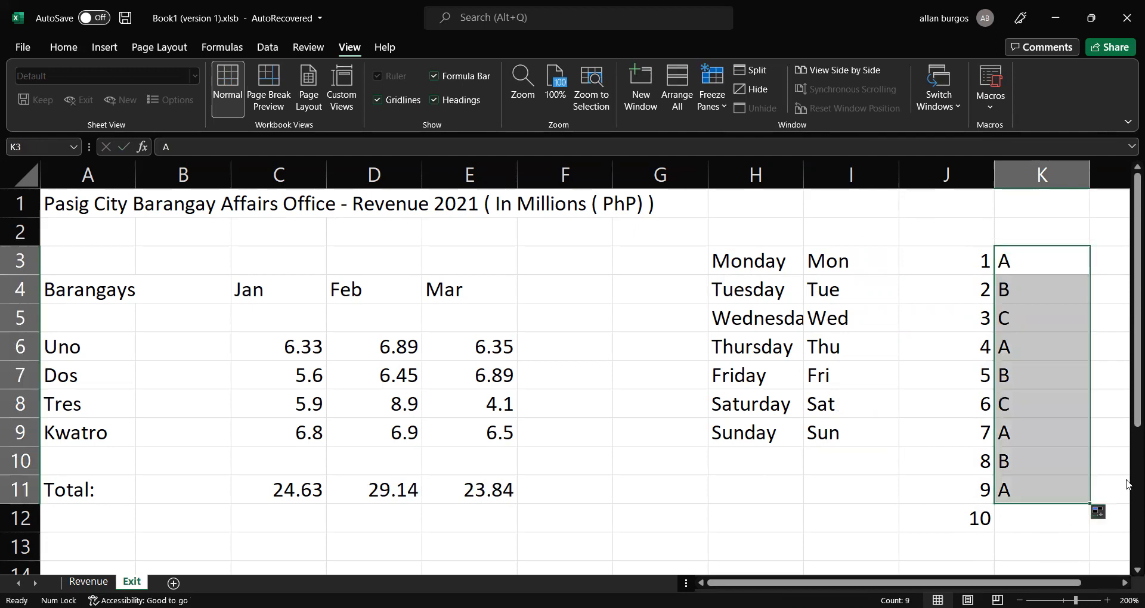
Clear the letters in K3:K11 and the weekday and number series in H3:J16 beside the table.
key(Delete)
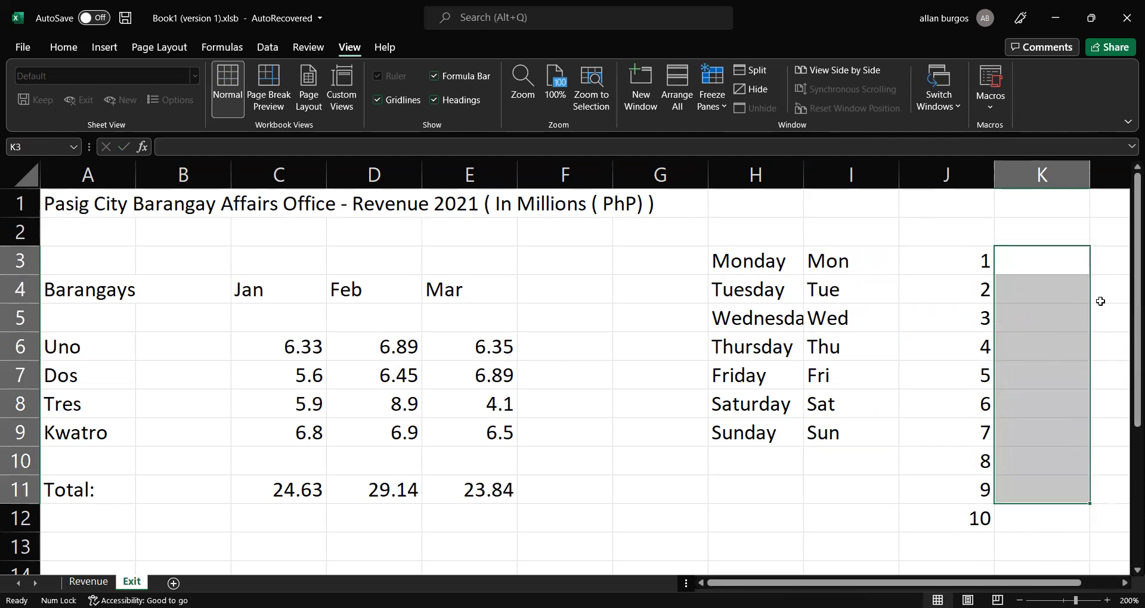
key(Left)
key(Left)
key(Left)
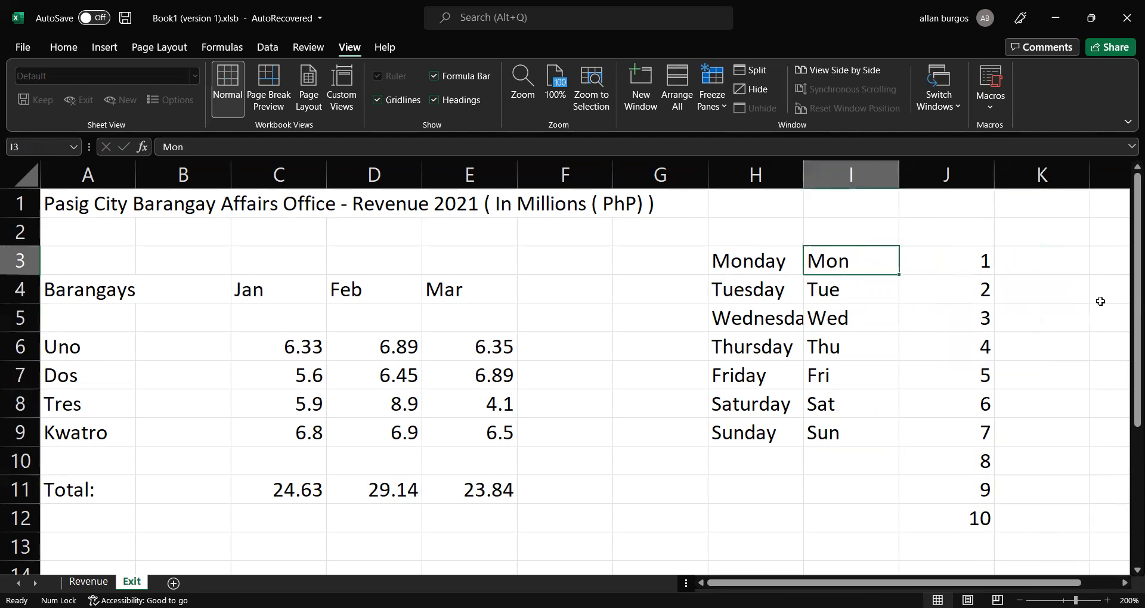
key(shift+Right)
key(shift+Right)
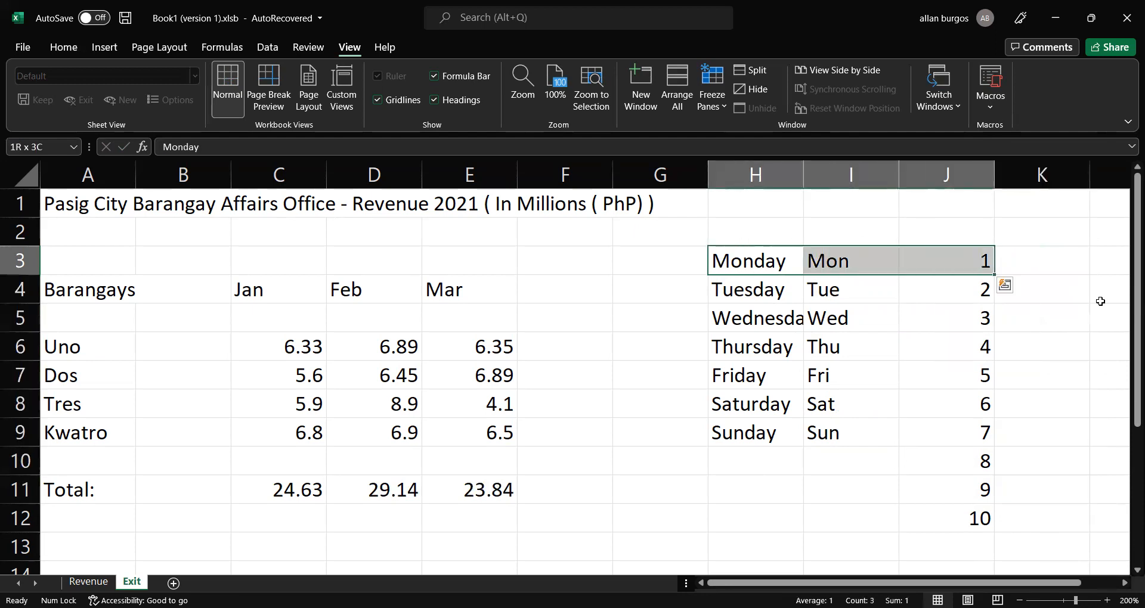
key(shift+Down)
key(shift+Down)
key(shift+Down)
key(shift+Down)
key(shift+Down)
key(shift+Down)
key(shift+Down)
key(shift+Down)
key(shift+Down)
key(shift+Down)
key(shift+Down)
key(shift+Down)
key(shift+Down)
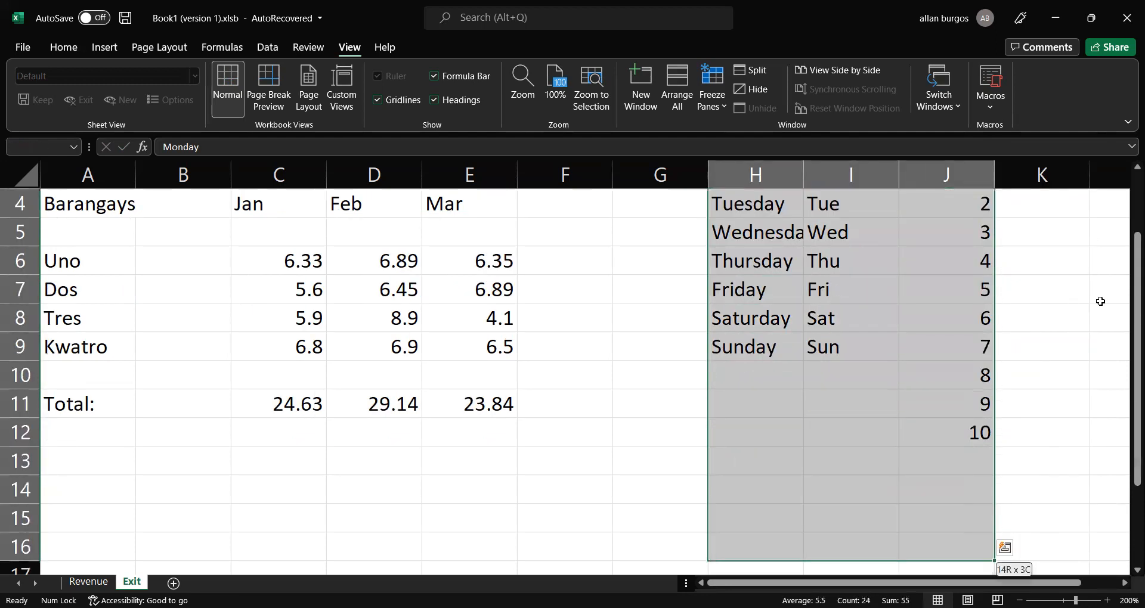
scroll(1101, 302, up, 1)
key(Delete)
key(Up)
key(Up)
key(Down)
key(Down)
key(Down)
key(Down)
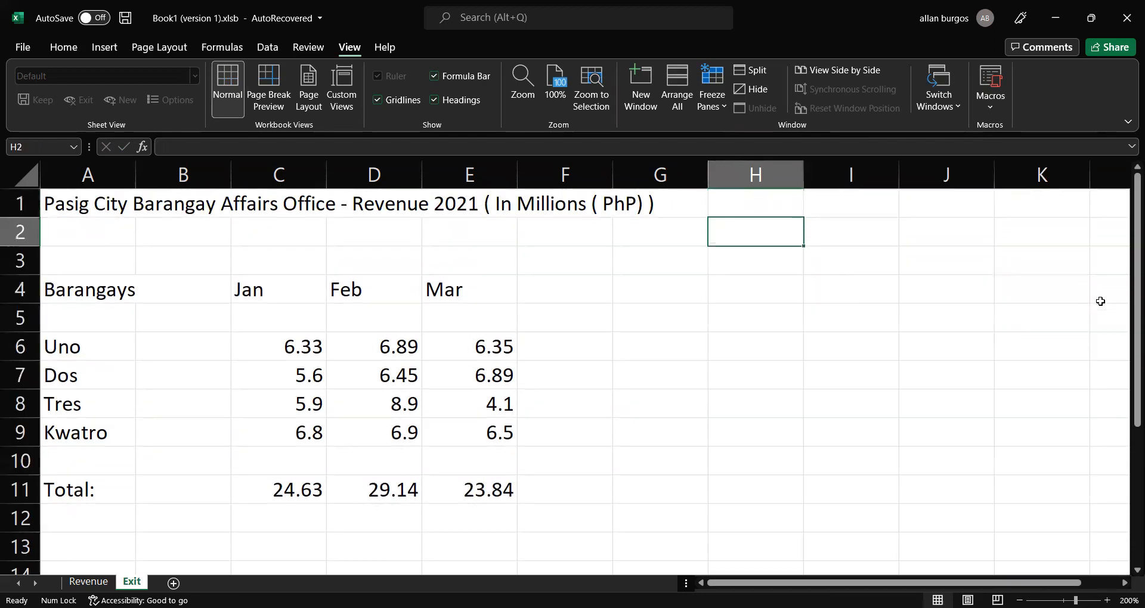
key(Up)
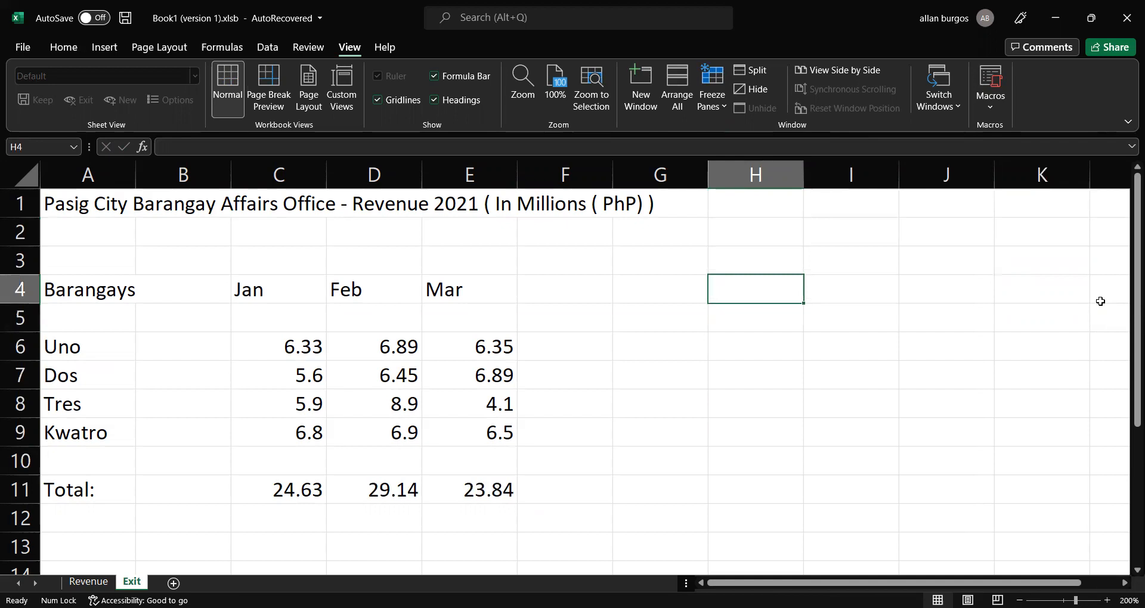
key(Left)
key(Left)
key(Left)
key(Left)
key(Left)
key(Left)
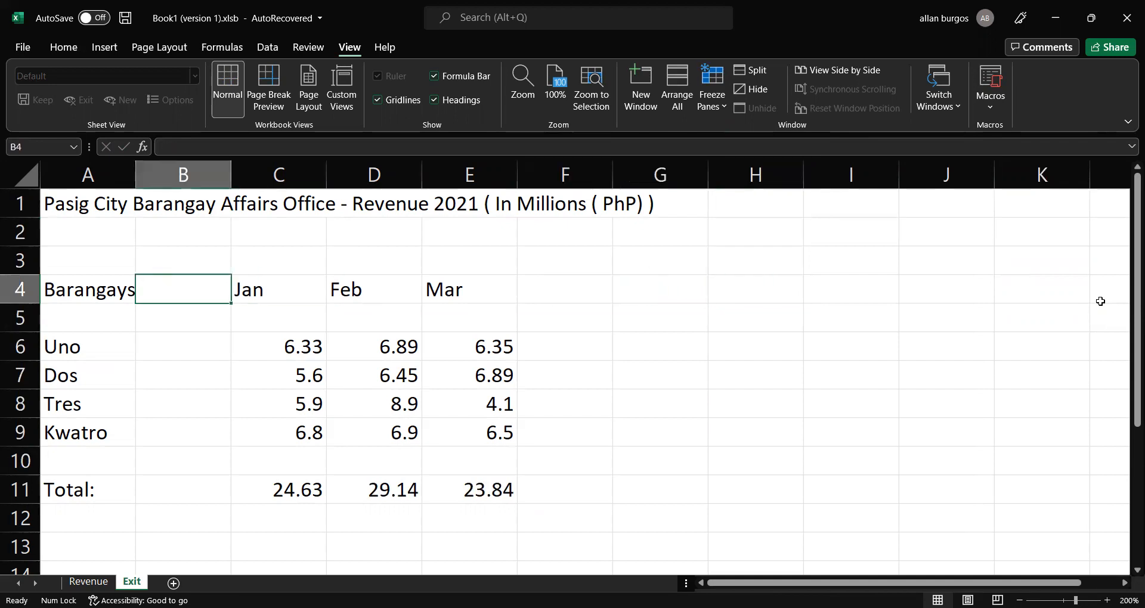
key(Right)
key(Right)
key(Right)
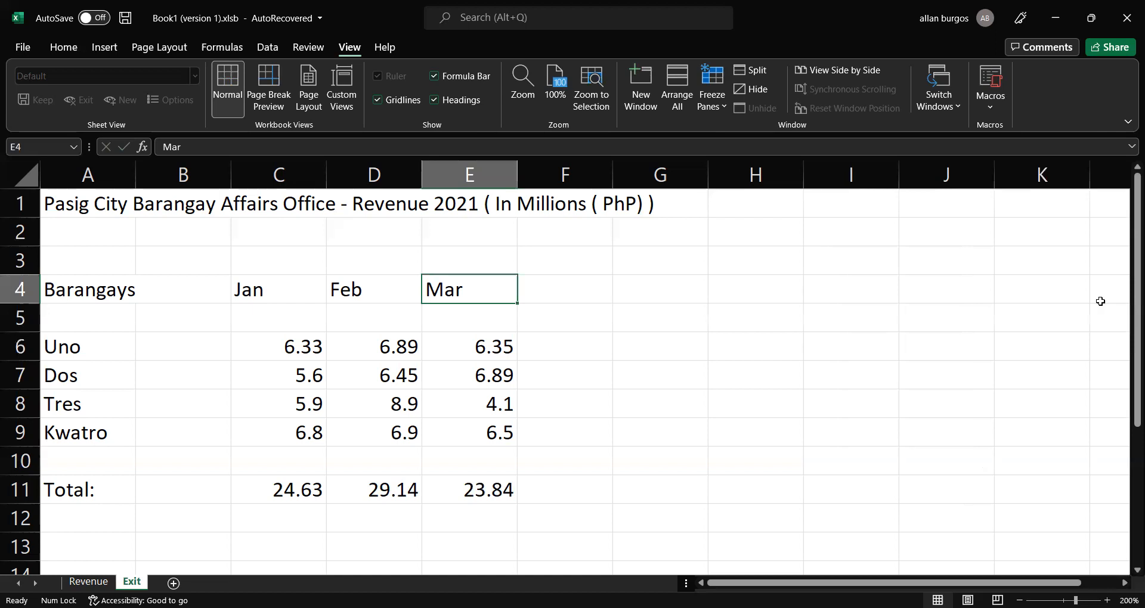
key(Down)
key(Down)
key(Down)
key(Down)
key(Down)
key(Down)
key(Up)
key(Up)
key(Up)
key(Up)
key(Up)
key(Up)
Extend the month headers from C4:E4 across row 4 to Dec in N4 with AutoFill.
key(Left)
key(Left)
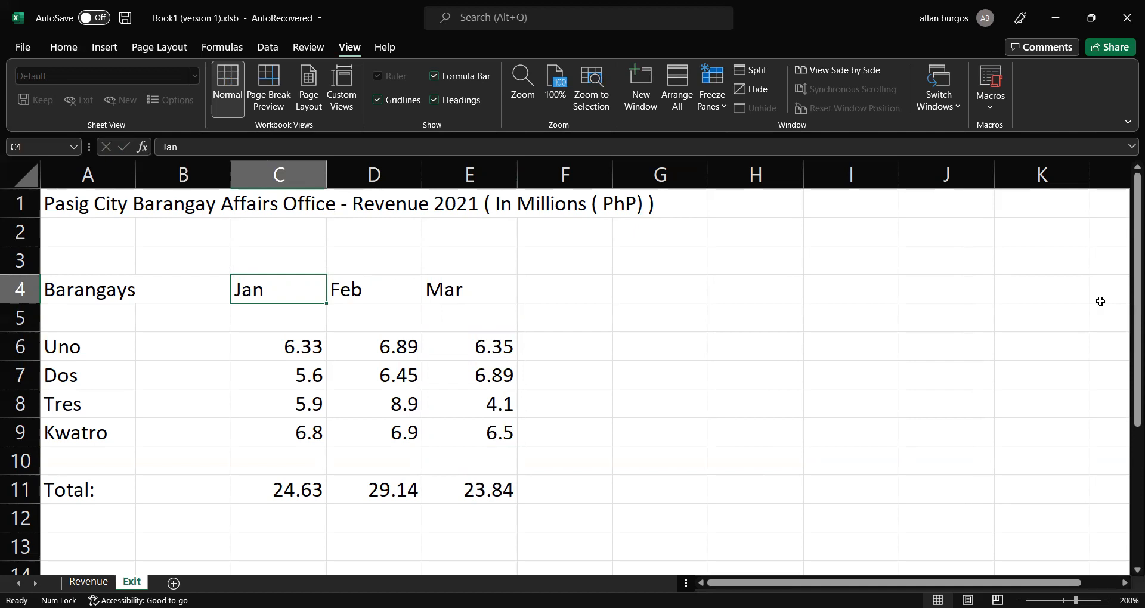
key(shift+Right)
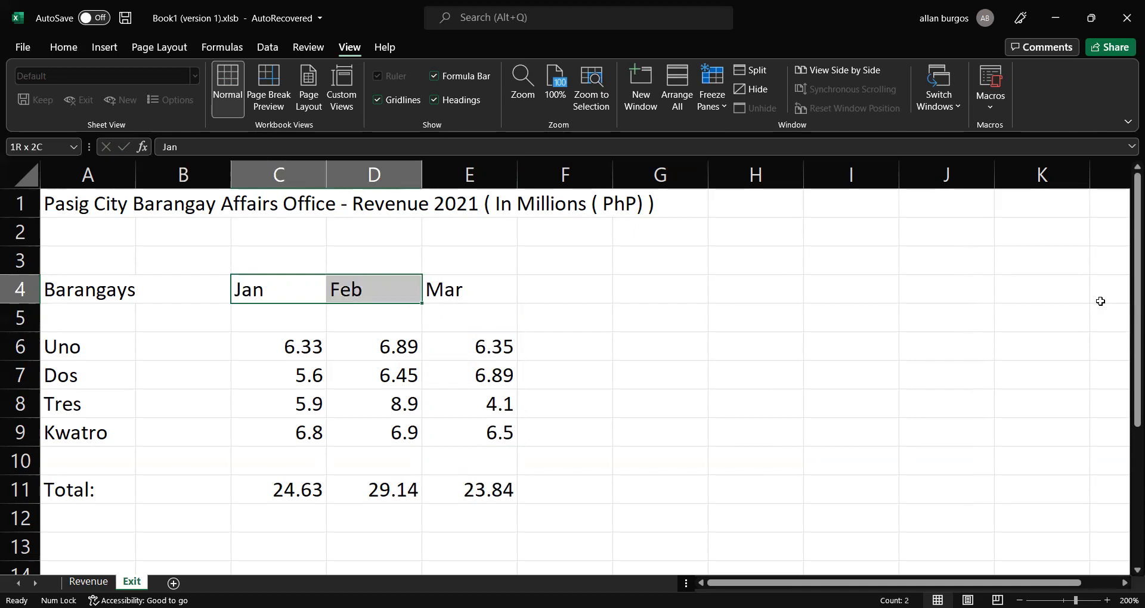
key(shift+Right)
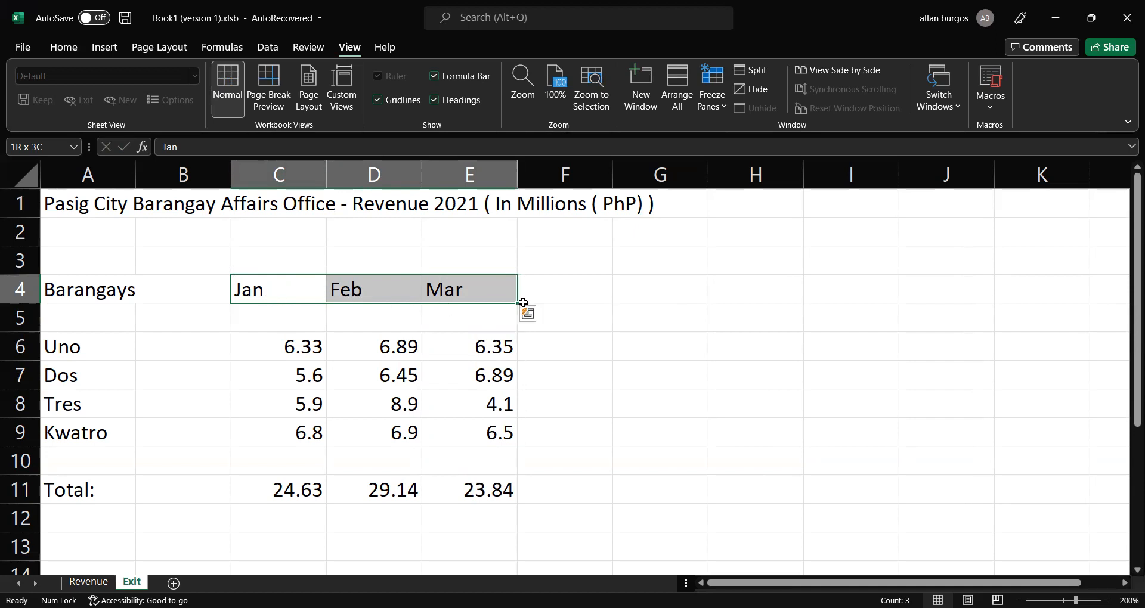
drag(523, 304, 661, 339)
drag(973, 343, 990, 280)
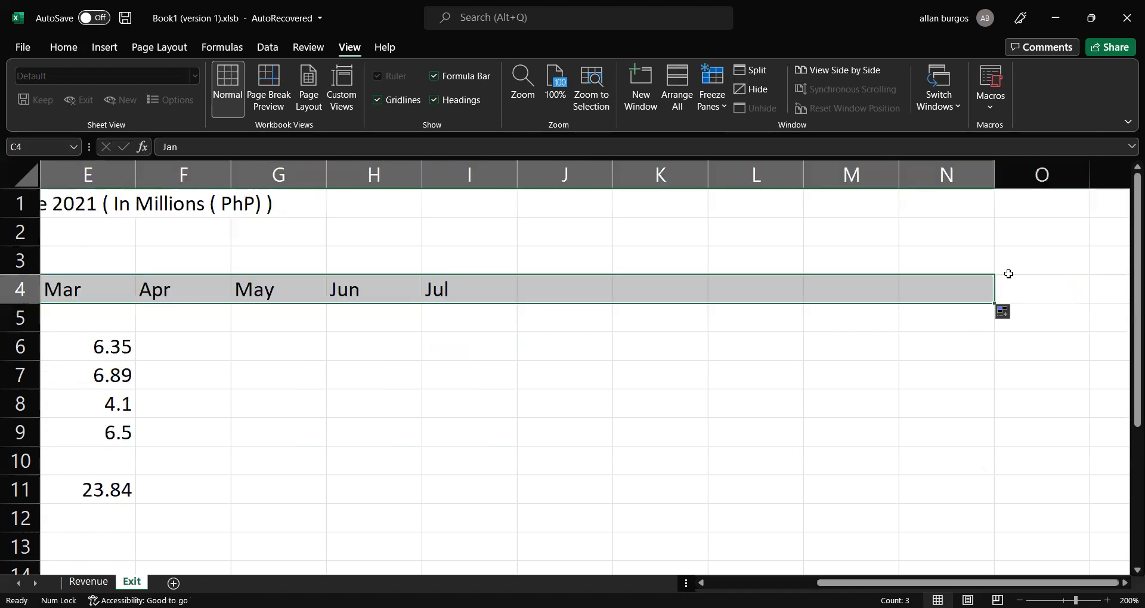
Look back over the extended month headers in row 4 towards the barangay names.
click(509, 414)
key(Left)
key(Left)
key(Left)
key(Left)
key(Left)
key(Left)
key(Left)
key(Left)
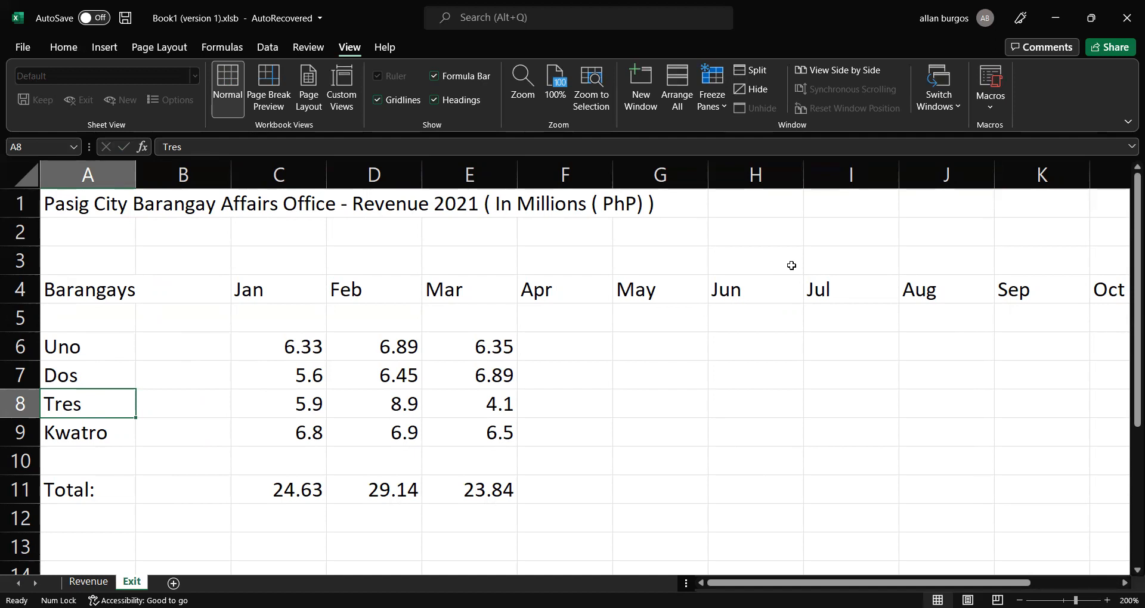
Enter January in C3 and February in D3 above the abbreviated month headers.
key(Right)
key(Right)
key(Right)
key(Right)
key(Up)
key(Up)
key(Up)
key(Up)
key(Up)
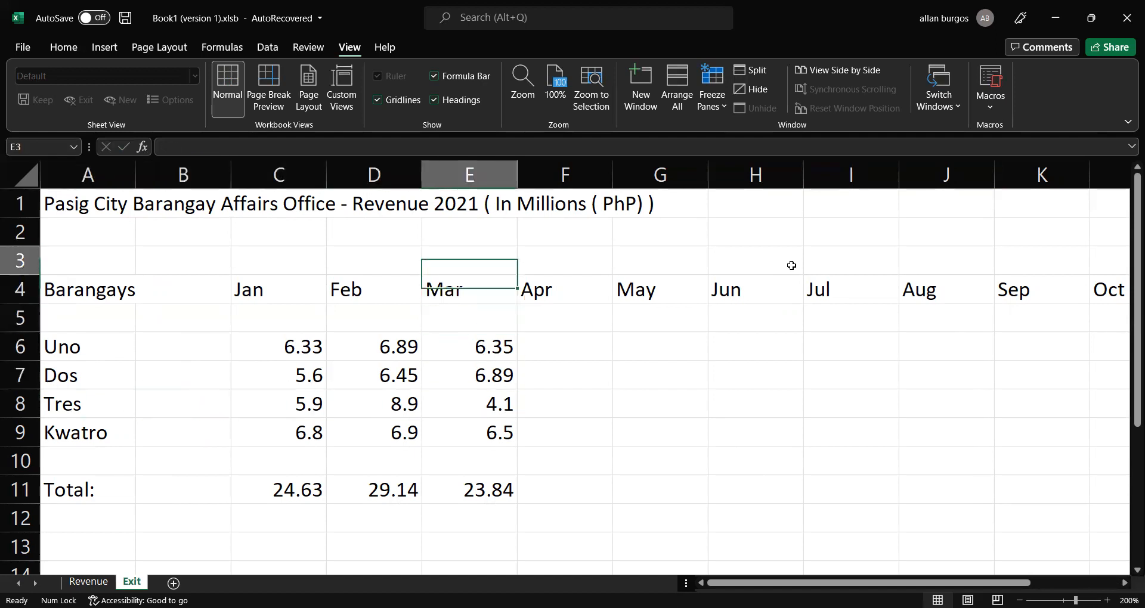
key(Left)
key(Left)
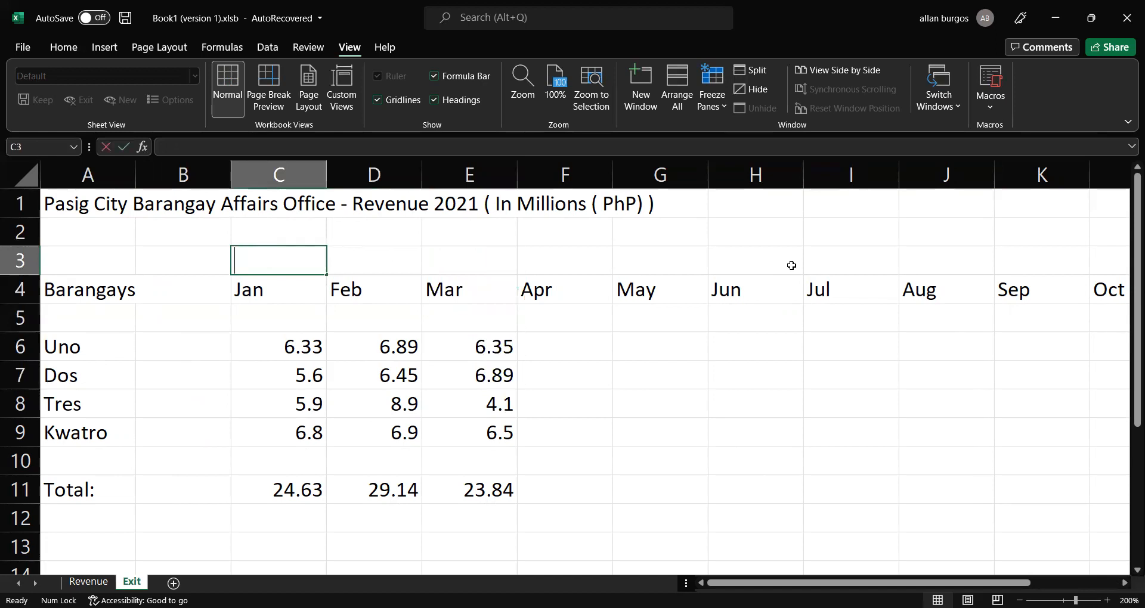
text(January)
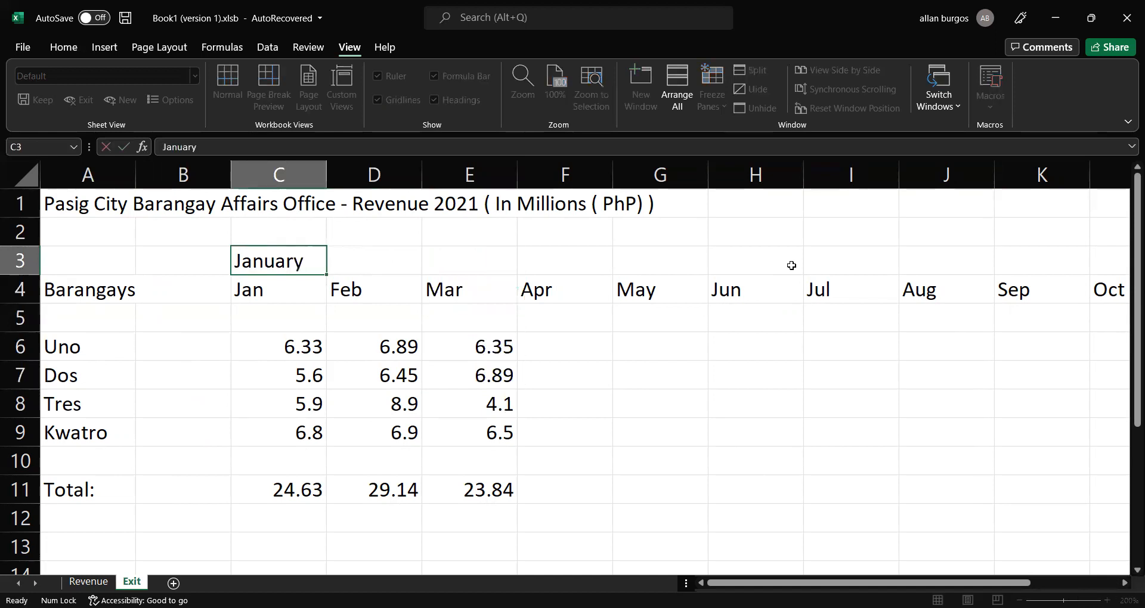
key(Return)
key(Up)
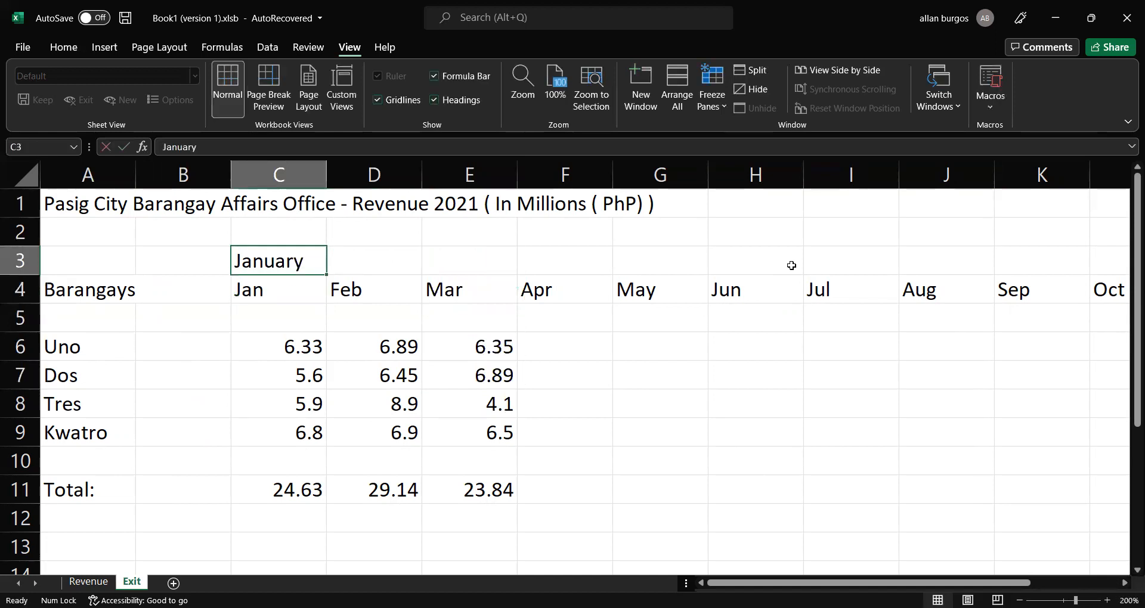
key(Right)
text(F)
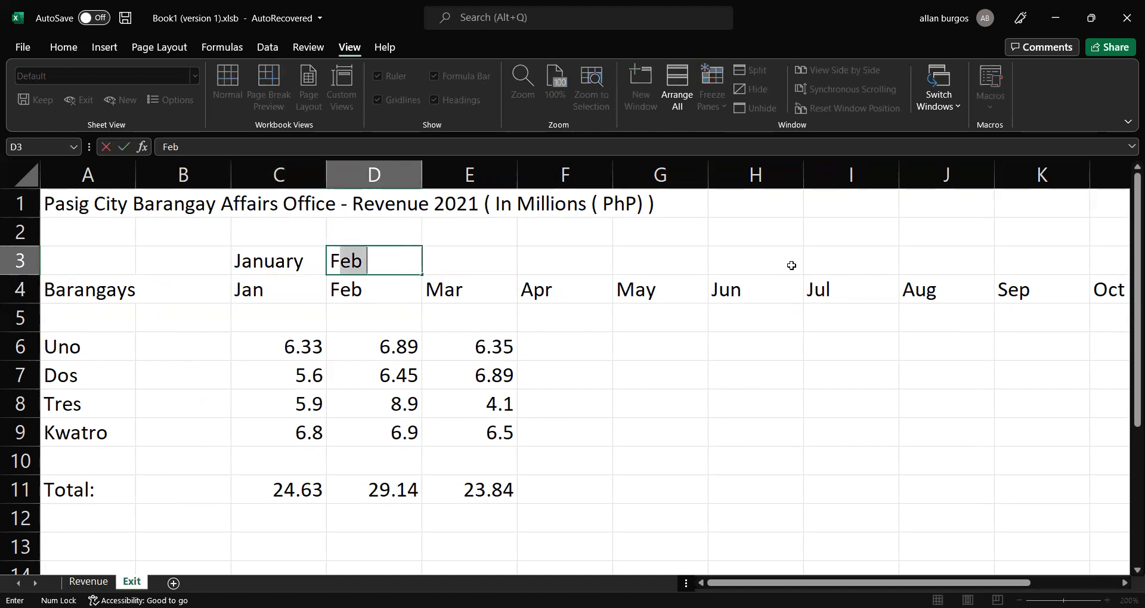
text(ebruary)
key(Return)
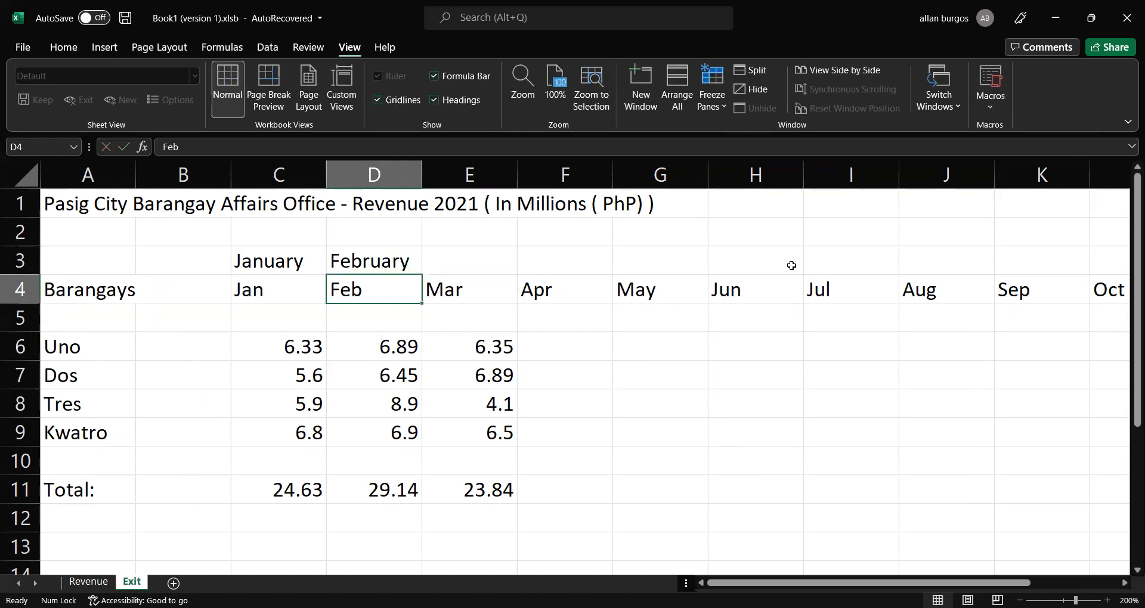
Extend the full month names from C3:D3 across row 3 to December in N3 with AutoFill.
key(Up)
key(Left)
key(shift+Right)
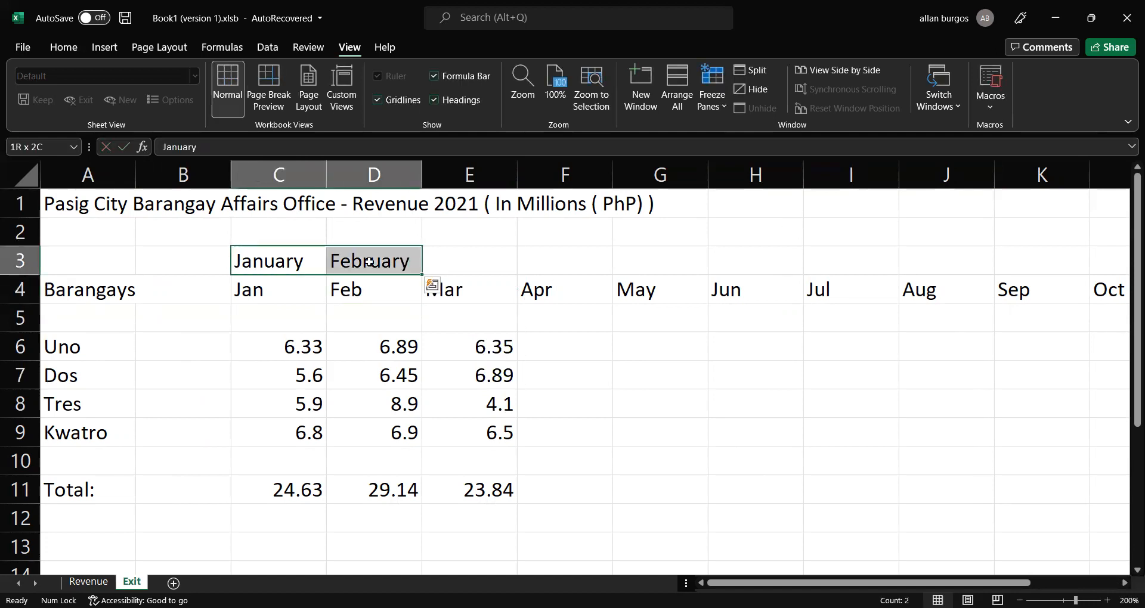
drag(423, 275, 581, 279)
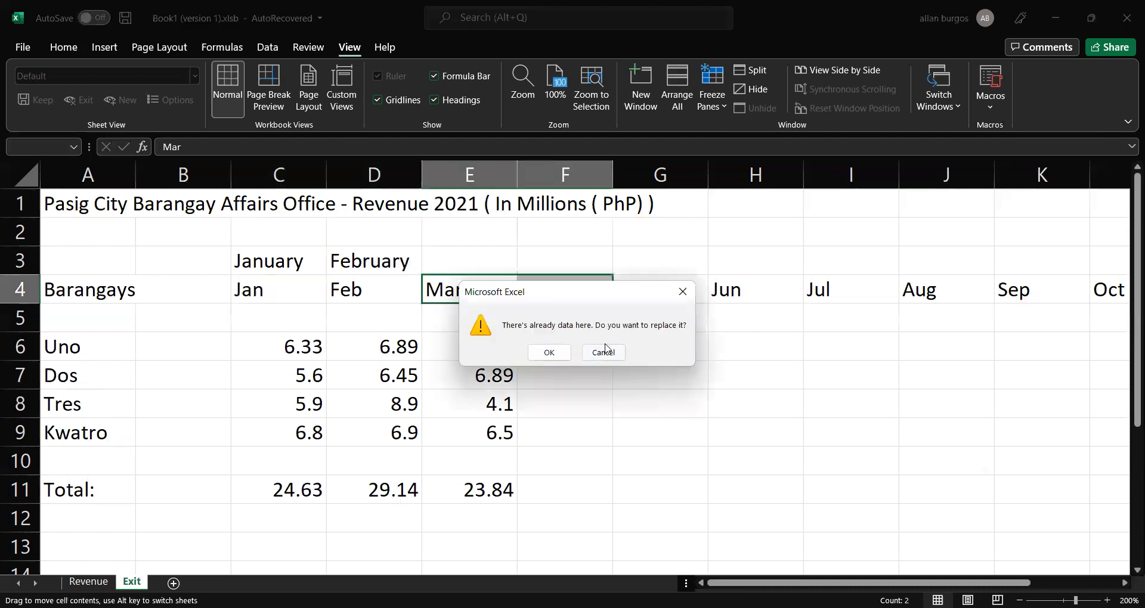
click(604, 352)
drag(263, 253, 958, 291)
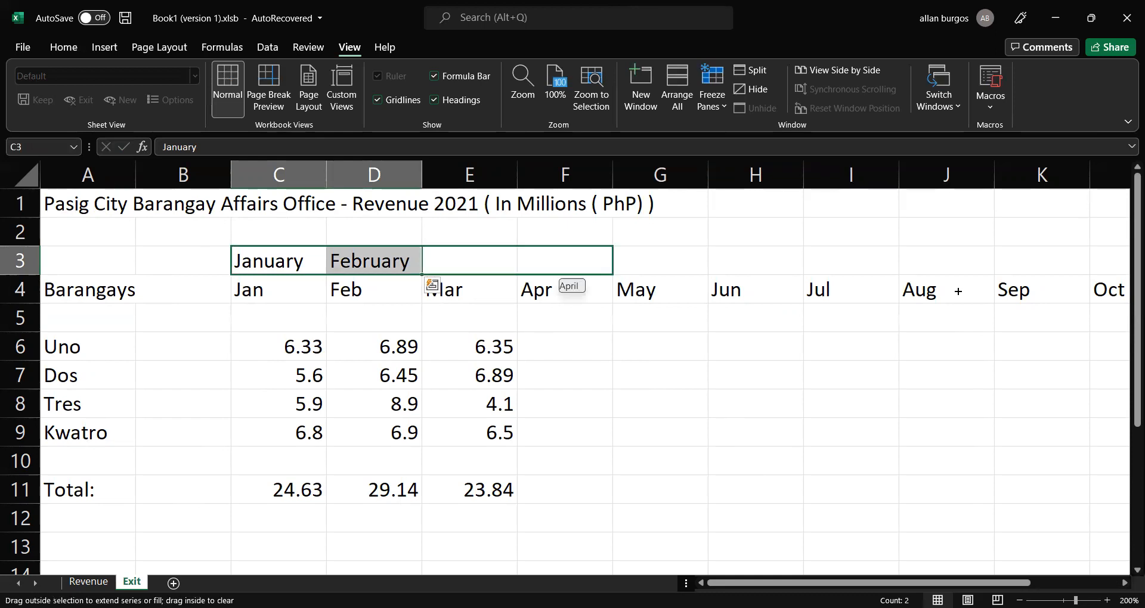
drag(1101, 398, 1078, 304)
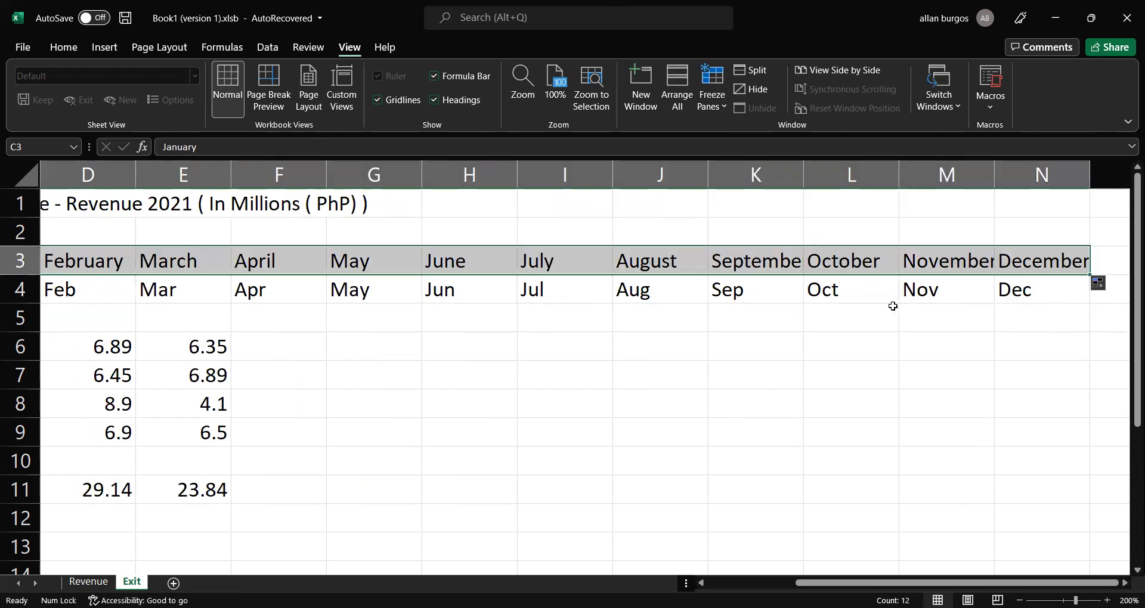
Clear the full month names from C3:N3.
key(Delete)
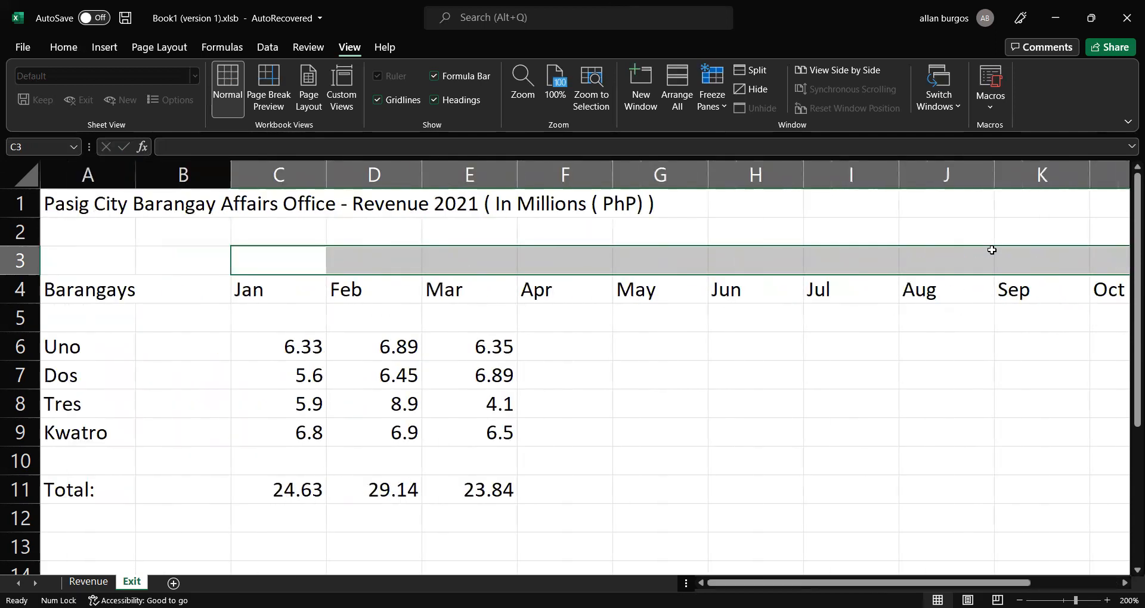
key(Home)
key(Down)
key(Down)
key(Right)
key(Up)
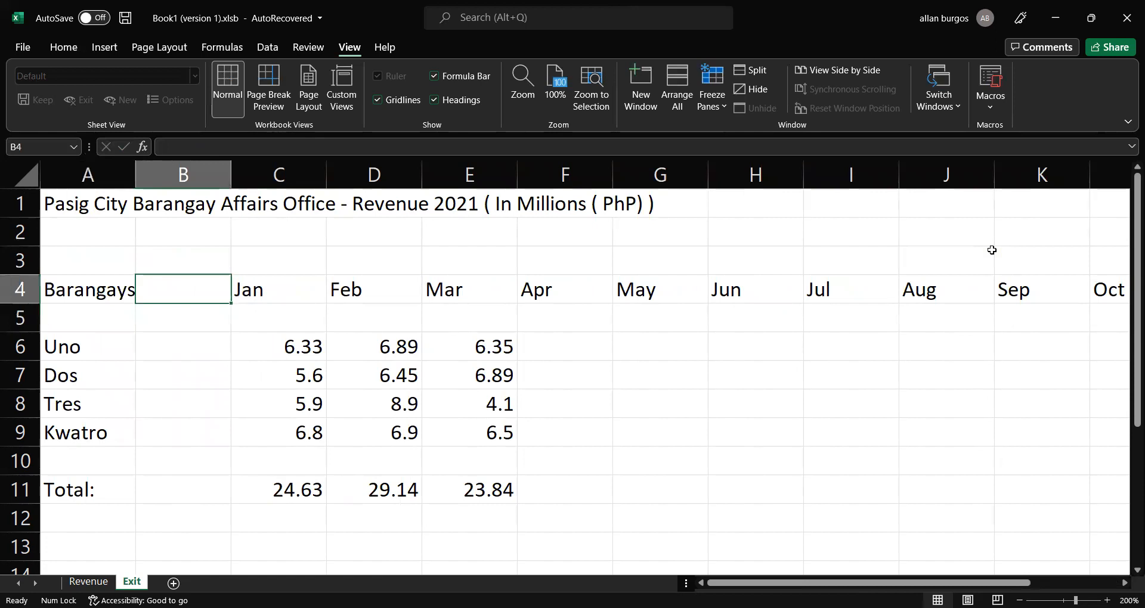
Check the abbreviated month headers across the full length of row 4.
key(Right)
key(Right)
key(Left)
key(Right)
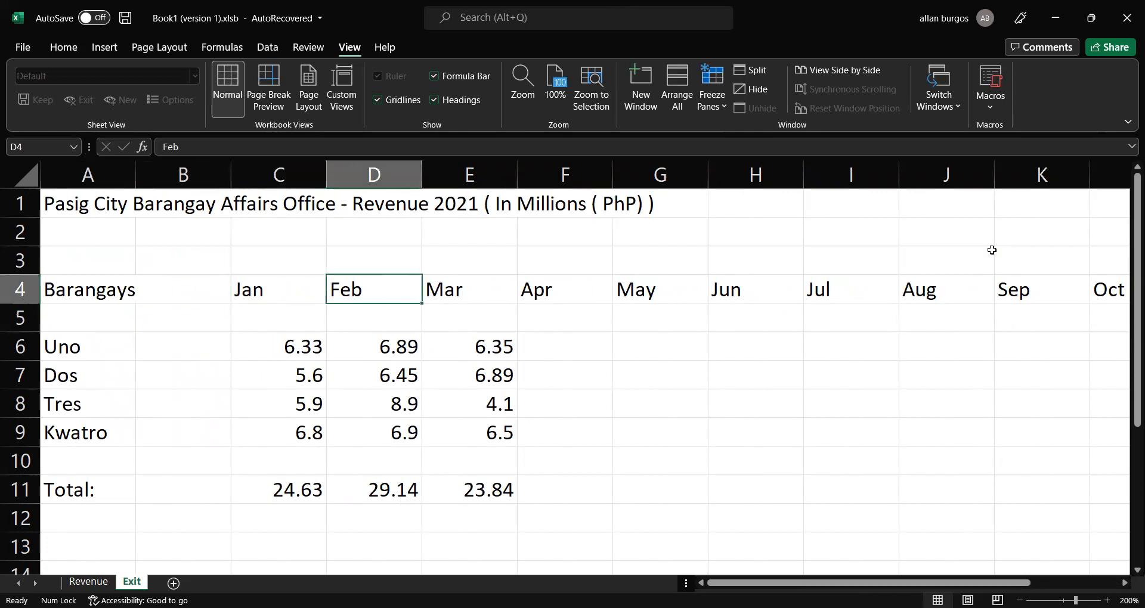
key(Right)
key(Right)
key(Right)
key(Right)
key(Right)
key(Right)
key(Right)
key(Right)
key(Right)
key(Right)
key(Right)
key(Right)
key(Right)
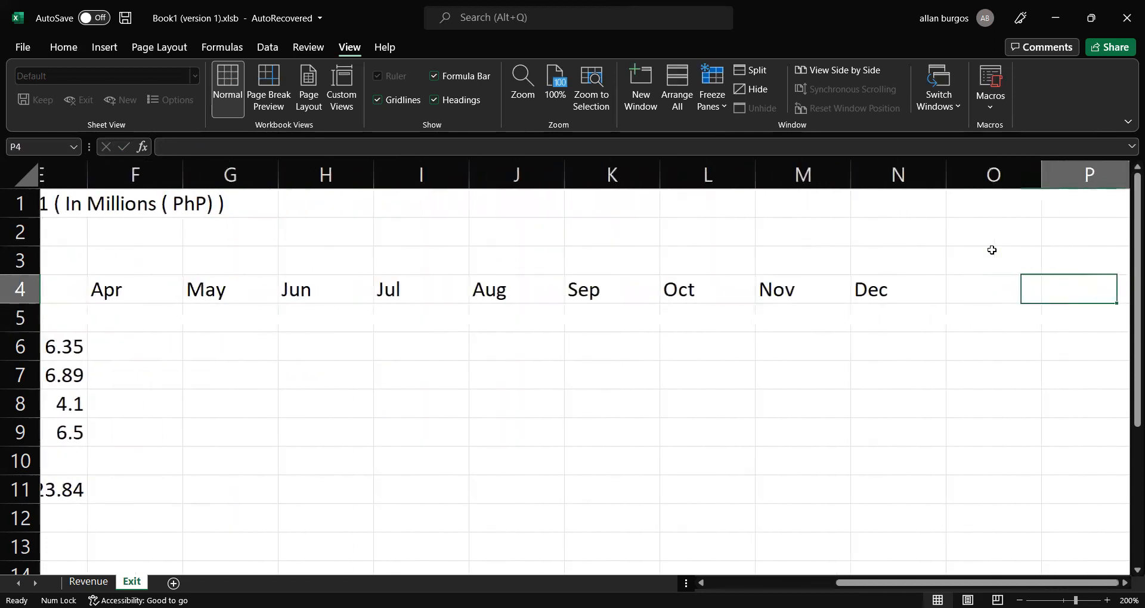
key(Left)
key(Left)
key(Left)
key(Left)
key(Left)
key(Left)
key(Left)
key(Left)
key(Left)
key(Left)
key(Home)
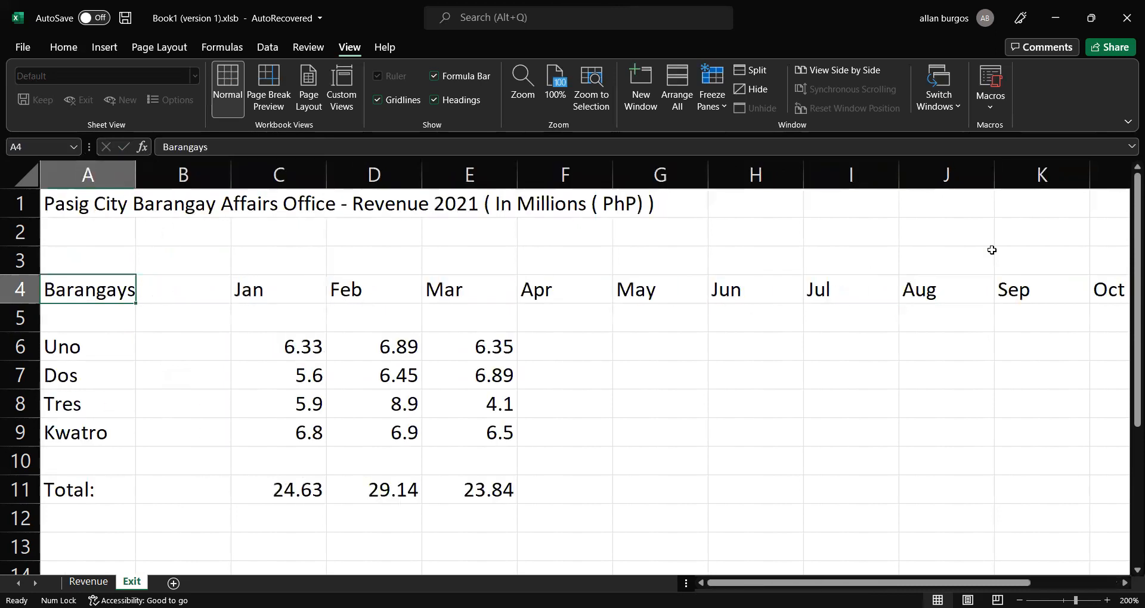
Enter Uno's revenues for Apr, May and Jun in F6:H6 as 5.6, 6.3 and 2.4.
key(Down)
key(Down)
key(Right)
key(Right)
key(Right)
key(Right)
key(Right)
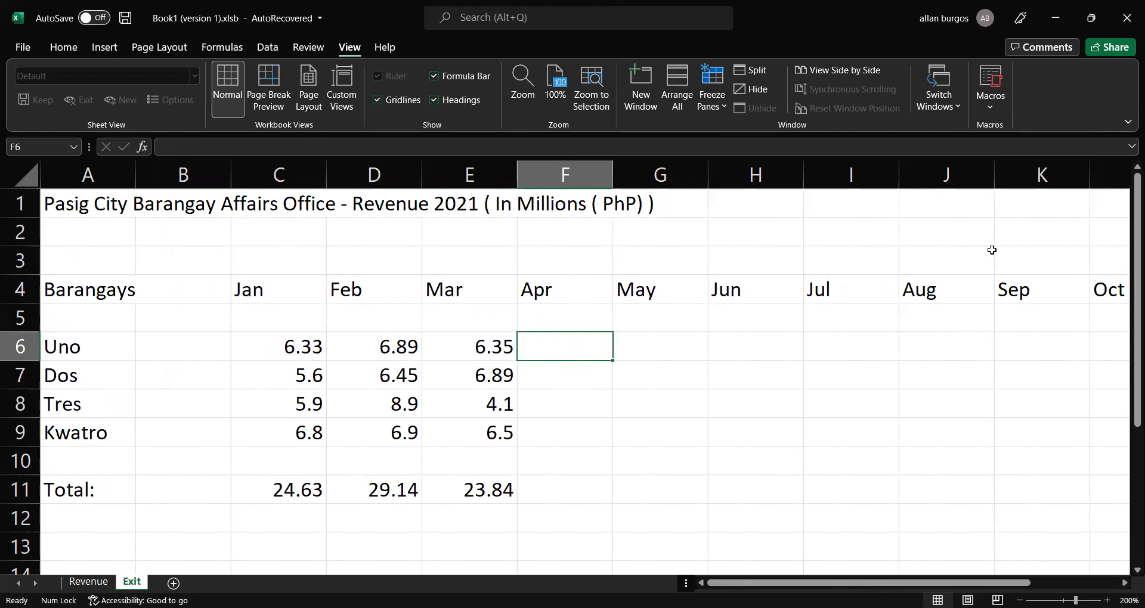
text(5)
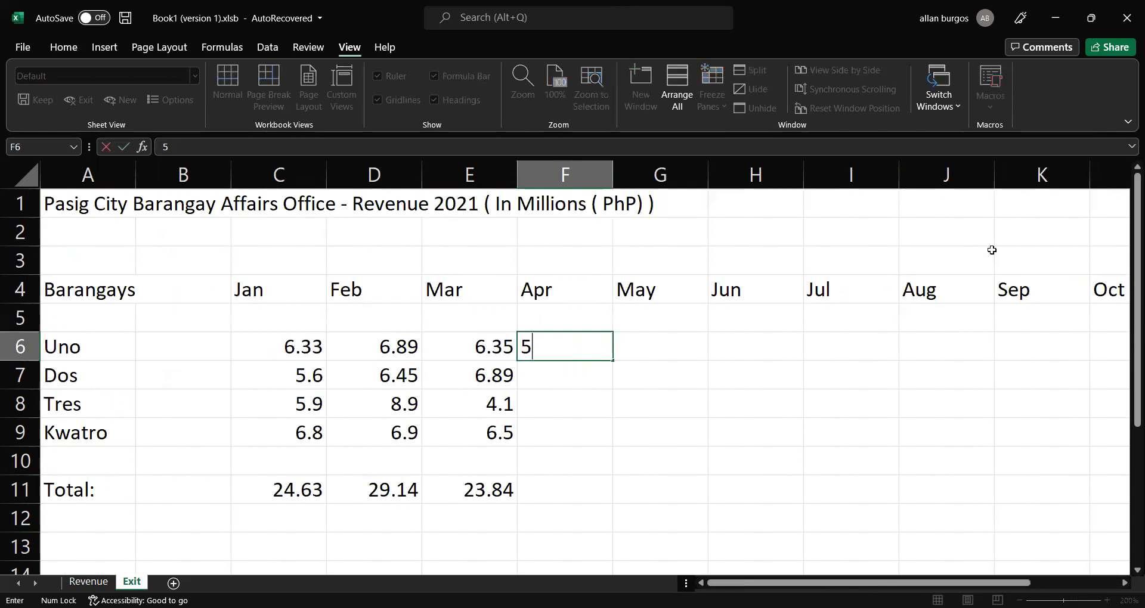
text(.6)
key(Tab)
text(6)
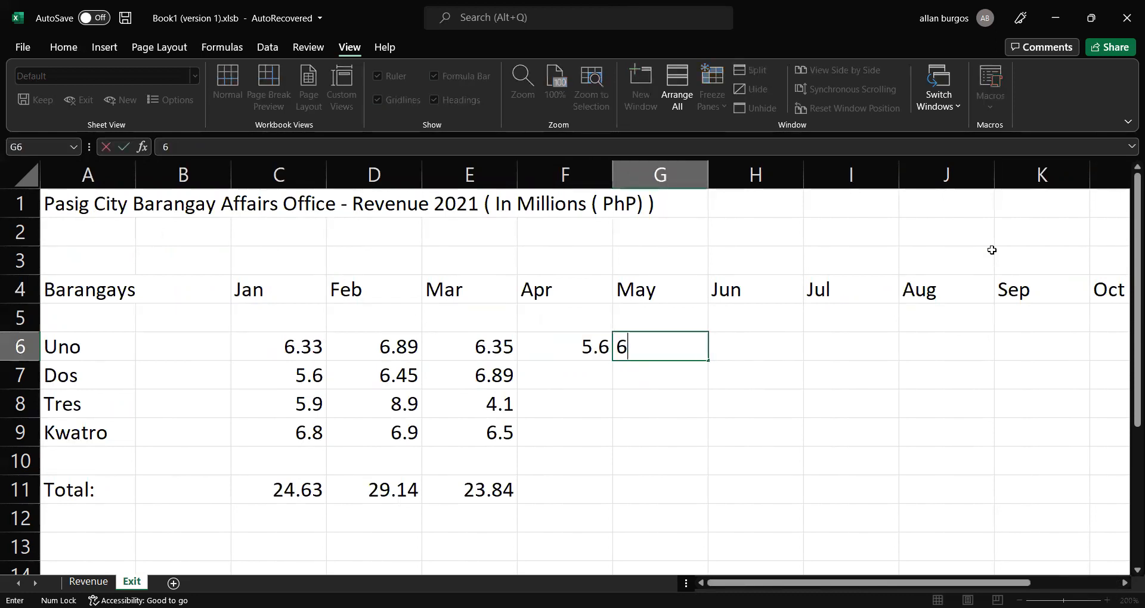
text(.3)
key(Tab)
text(2)
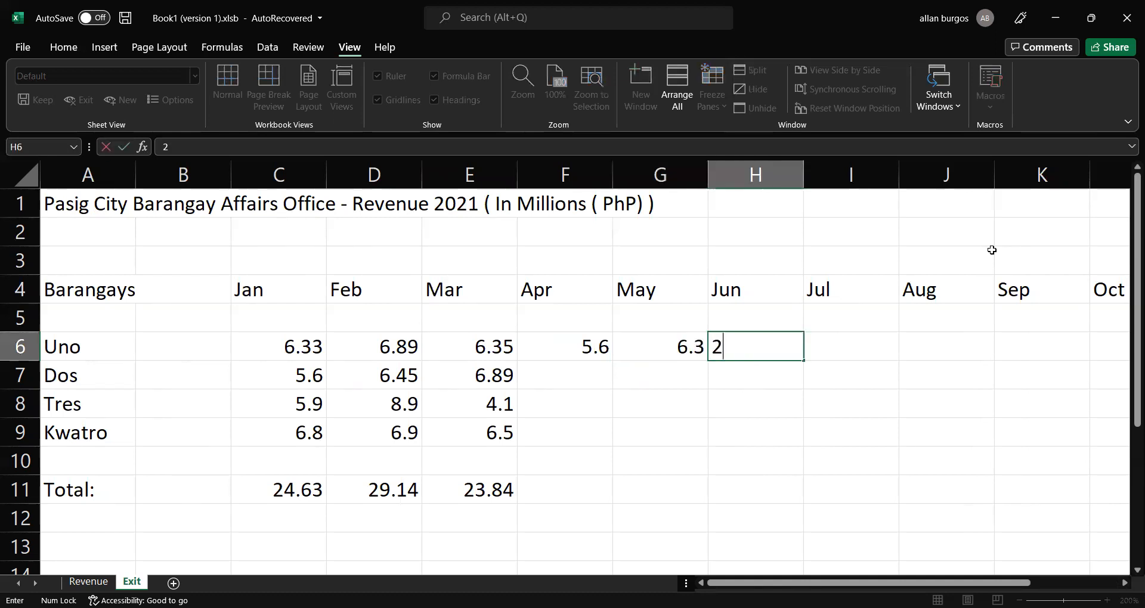
text(.4)
key(Tab)
Enter Uno's revenues for Jul, Aug and Sep in I6:K6 as 1.2, 3.5 and 4.6.
text(1)
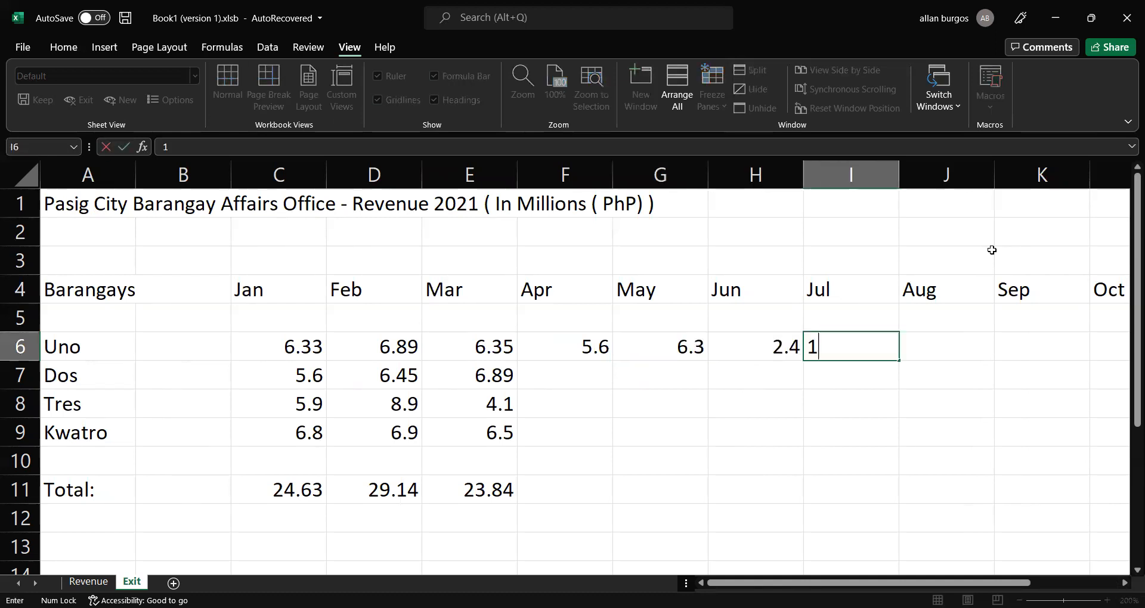
text(.2)
key(Tab)
text(3)
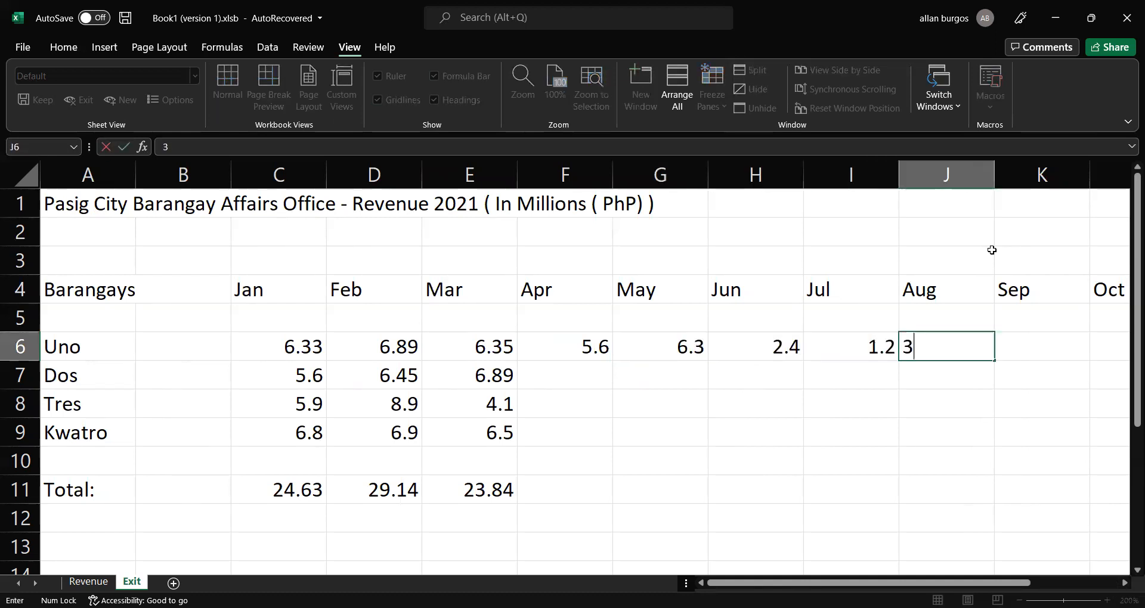
text(.5)
key(Tab)
text(4)
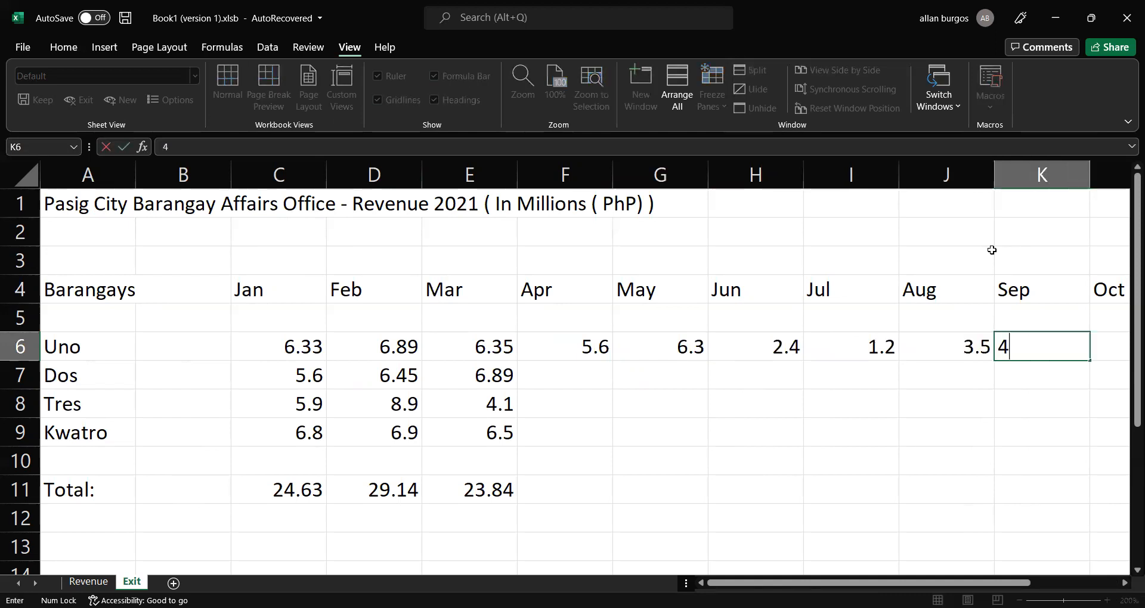
text(.6)
key(Tab)
Enter Uno's revenues for Oct, Nov and Dec in L6:N6 as 5.6, 5.4 and 12.1.
text(5.)
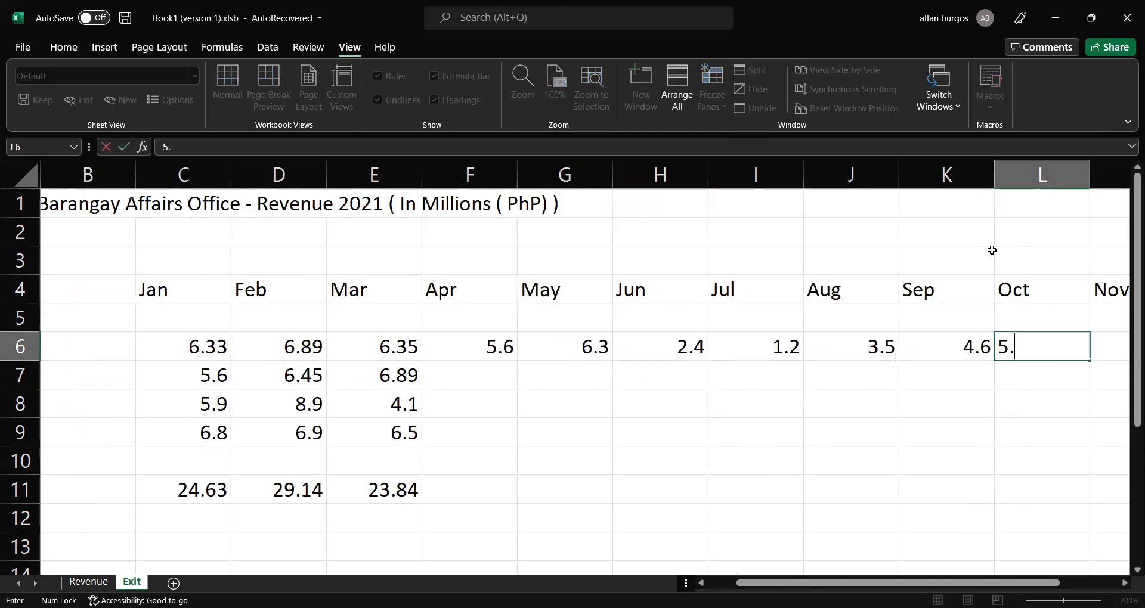
text(6)
key(Tab)
text(5)
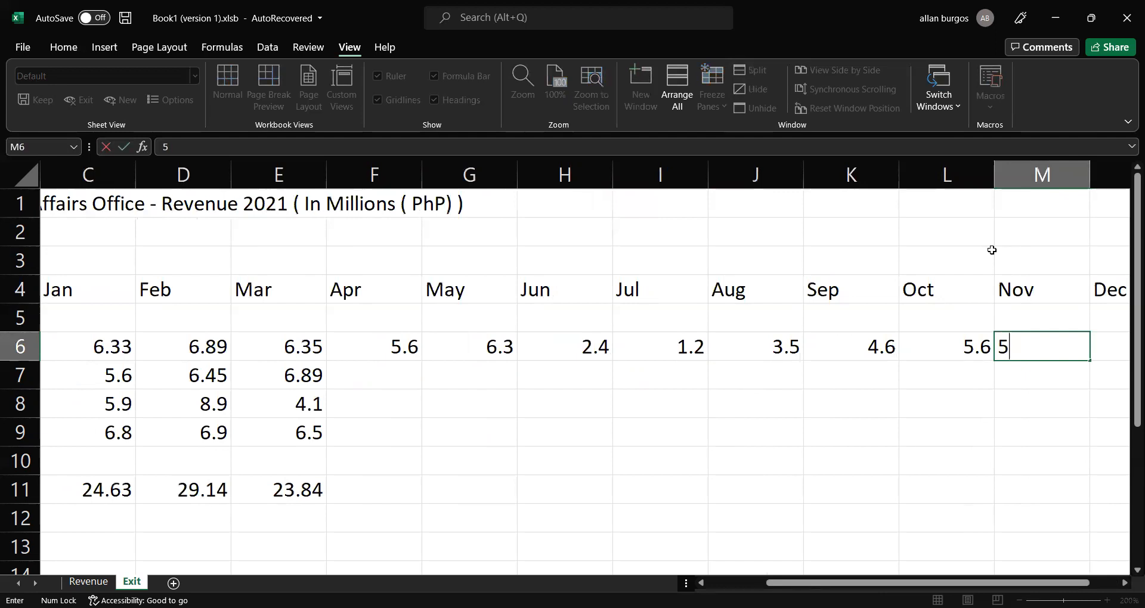
text(.4)
key(Tab)
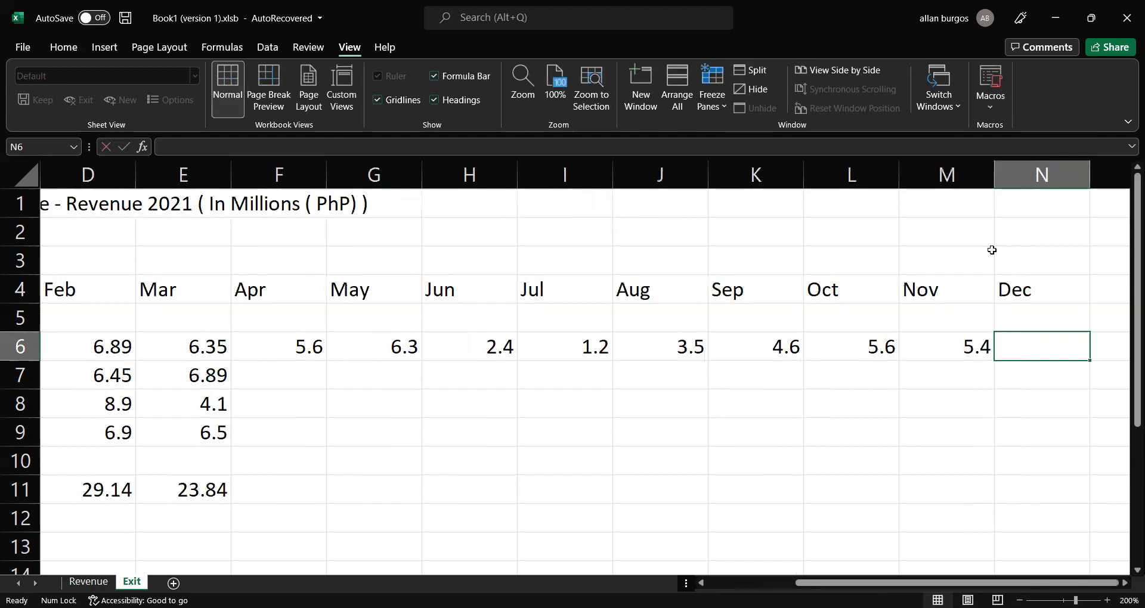
text(1)
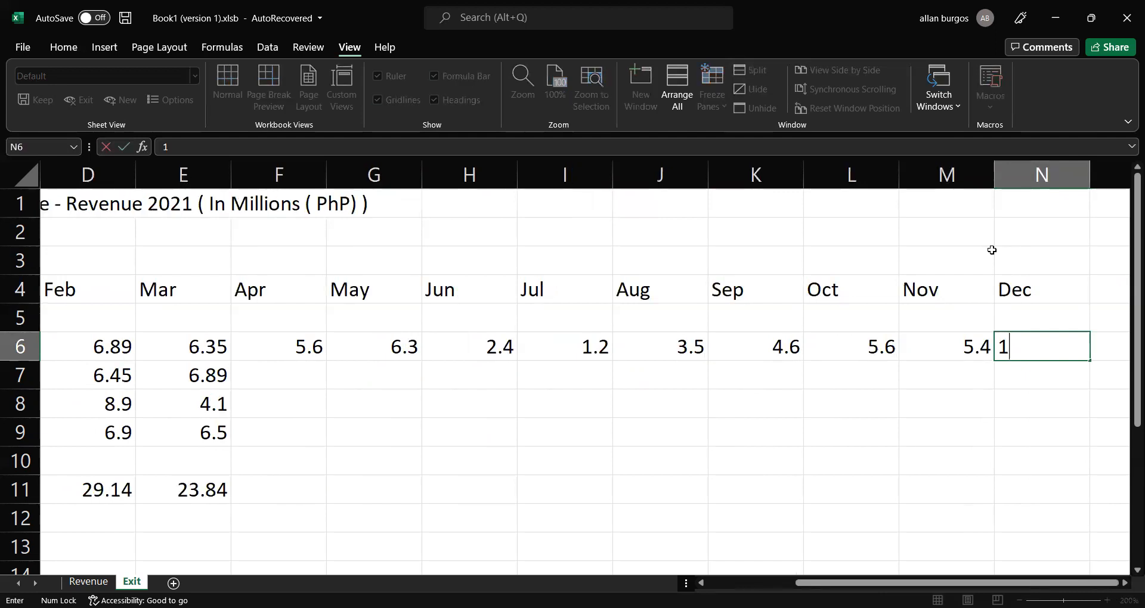
text(2.1)
key(Return)
Enter Dos's revenues for Apr, May and Jun in F7:H7 as 6.5, 6.3 and 6.2.
key(Right)
key(Left)
key(Right)
key(Left)
key(Left)
key(Right)
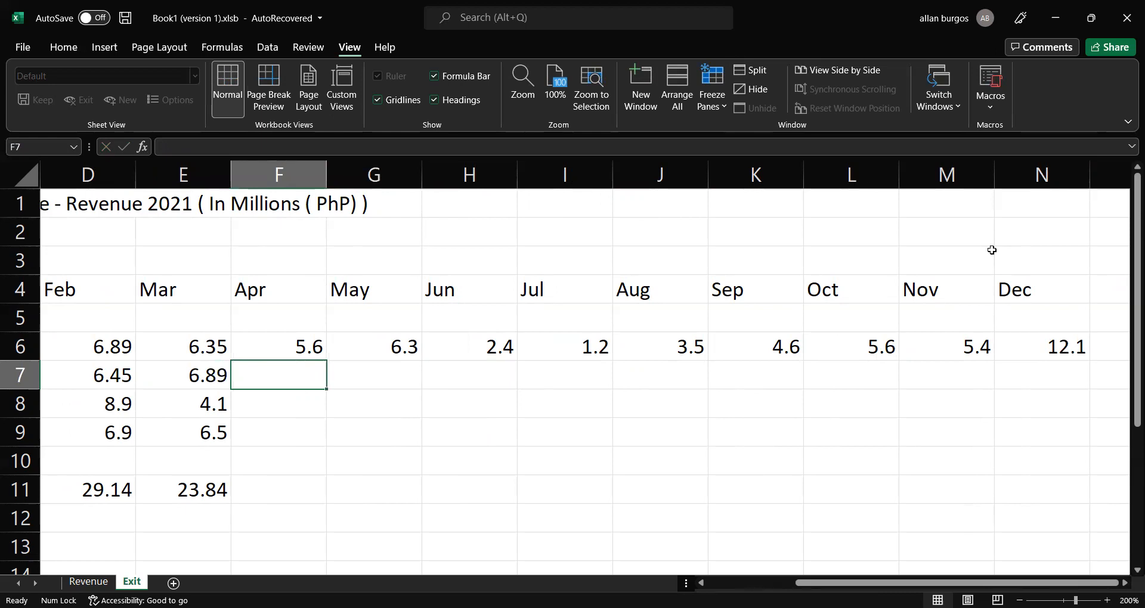
text(6)
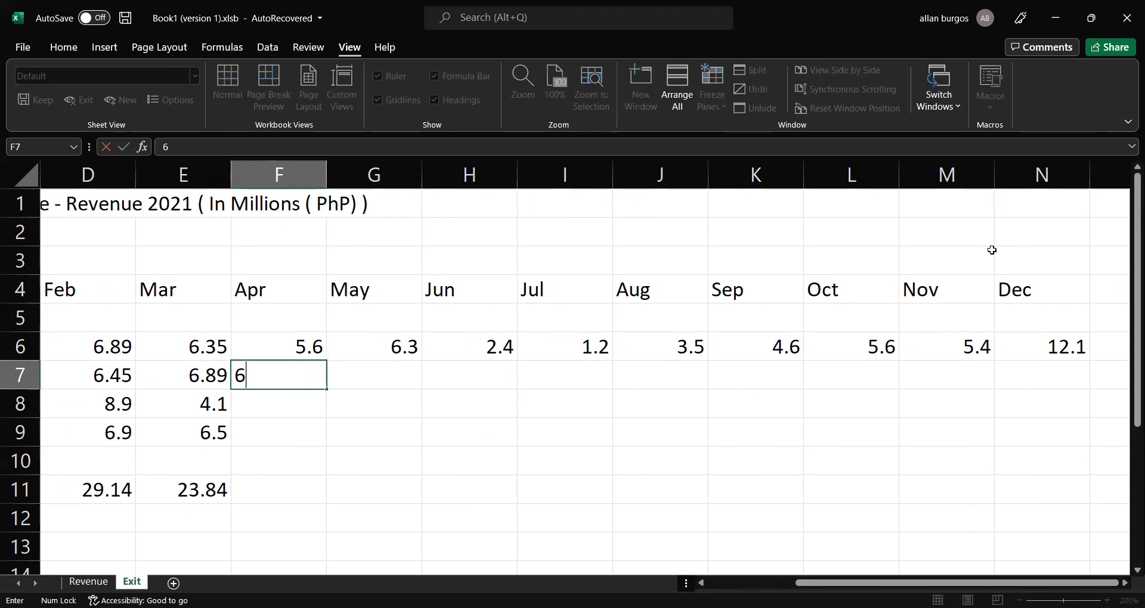
text(.5)
key(Tab)
text(6)
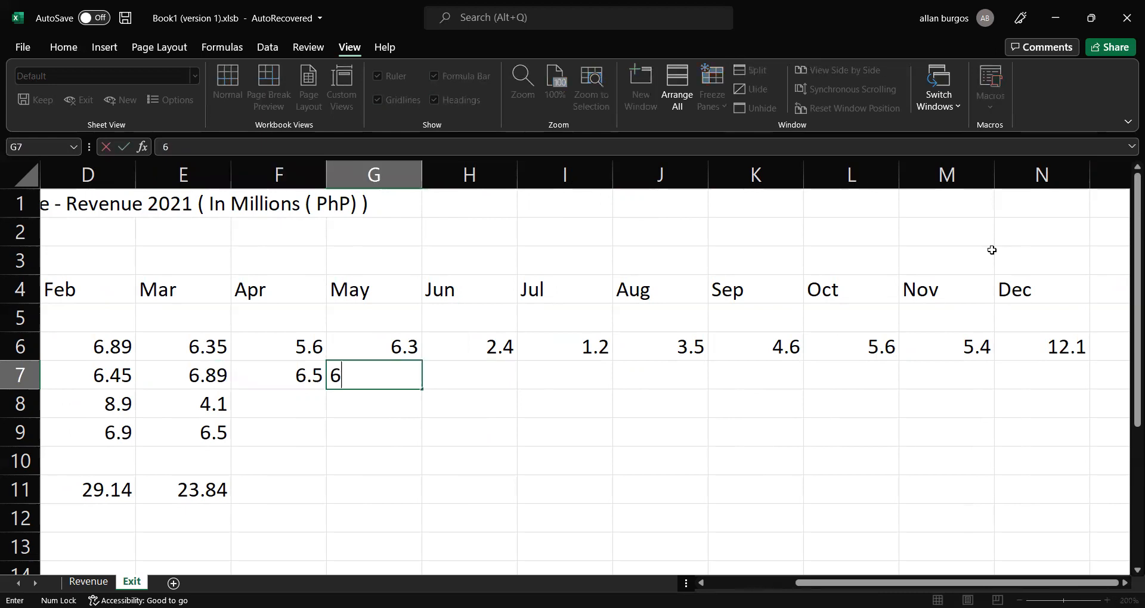
text(.3)
key(Tab)
text(6)
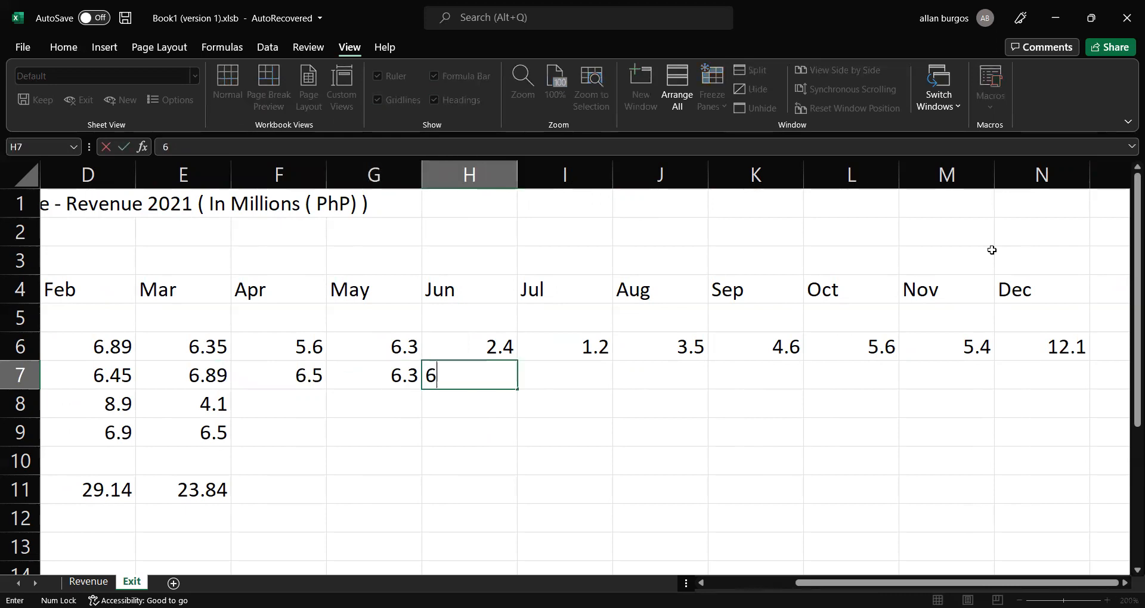
text(.2)
key(Tab)
Enter Dos's revenues for Jul, Aug and Sep in I7:K7 as 3.6, 3.5 and 4.6.
text(3)
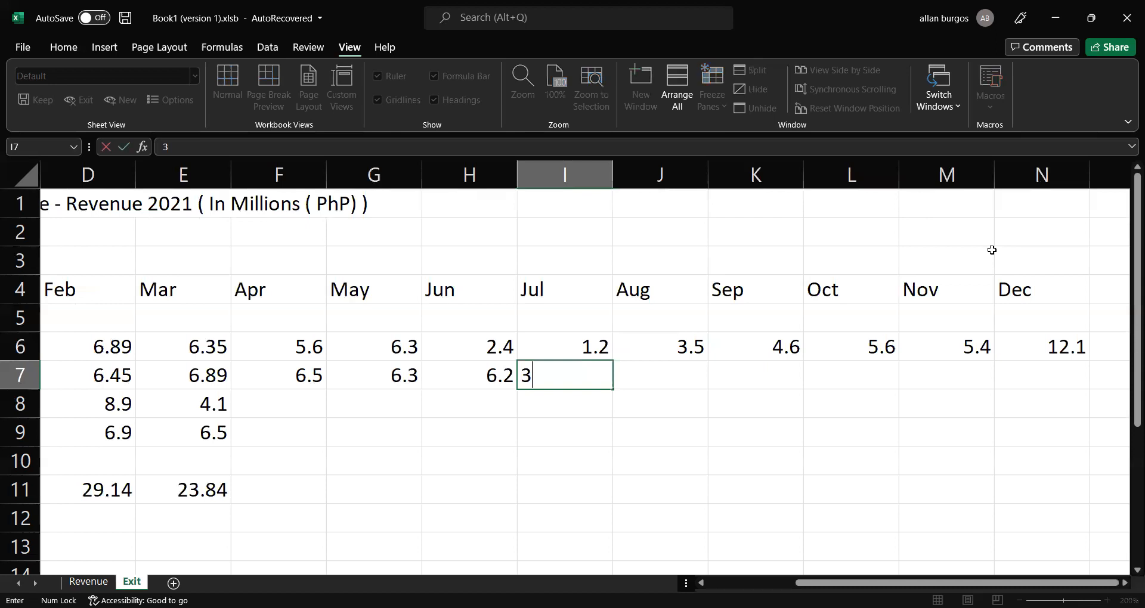
text(.6)
key(Tab)
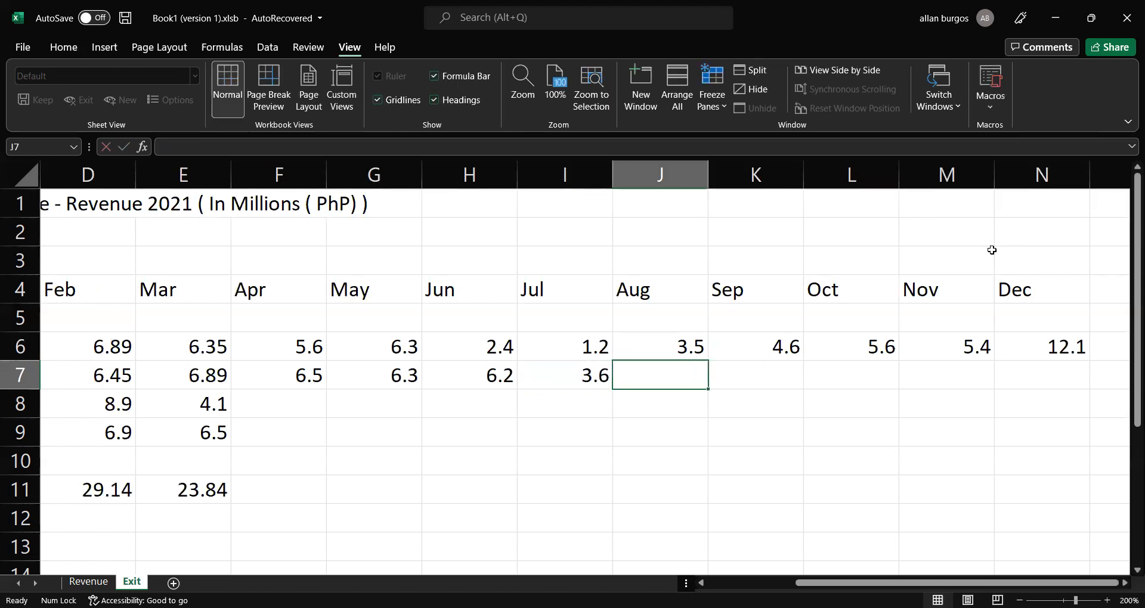
text(3.5)
key(Tab)
text(4.6)
key(Tab)
Enter Dos's revenues for Oct, Nov and Dec in L7:N7 as 4.5, 5.2 and 5.1.
text(4.5)
key(Tab)
text(5.2)
key(Tab)
text(5)
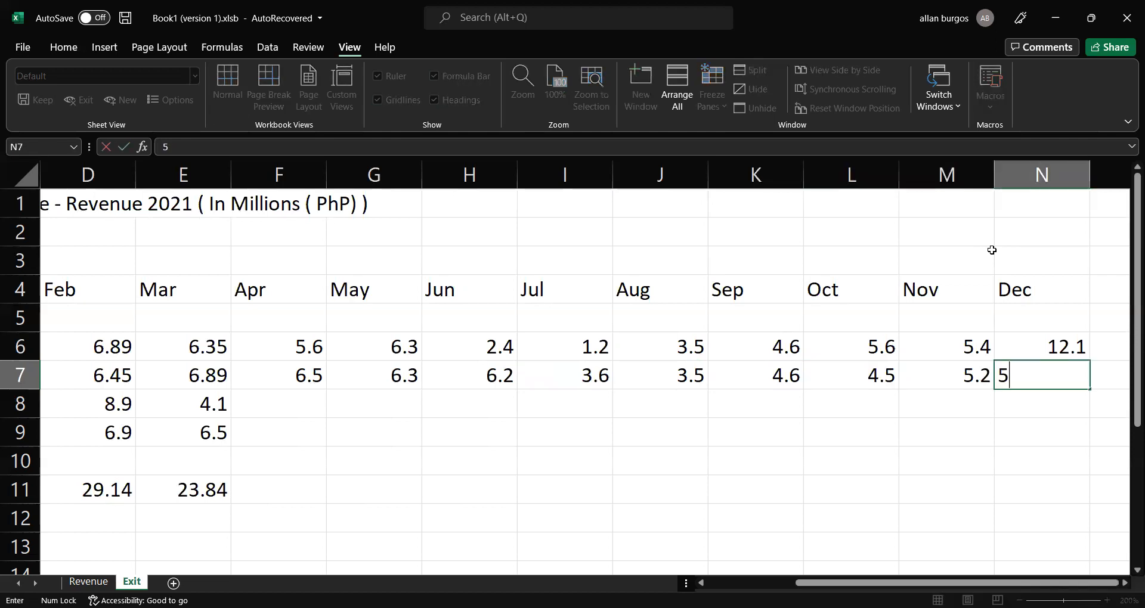
text(.1)
key(Tab)
Enter Tres's revenues for Apr, May and Jun in F8:H8 as 4.2, 1.2 and 3.2.
key(Left)
key(Down)
key(Up)
key(Down)
key(Left)
key(Left)
key(Left)
key(Left)
key(Left)
key(Left)
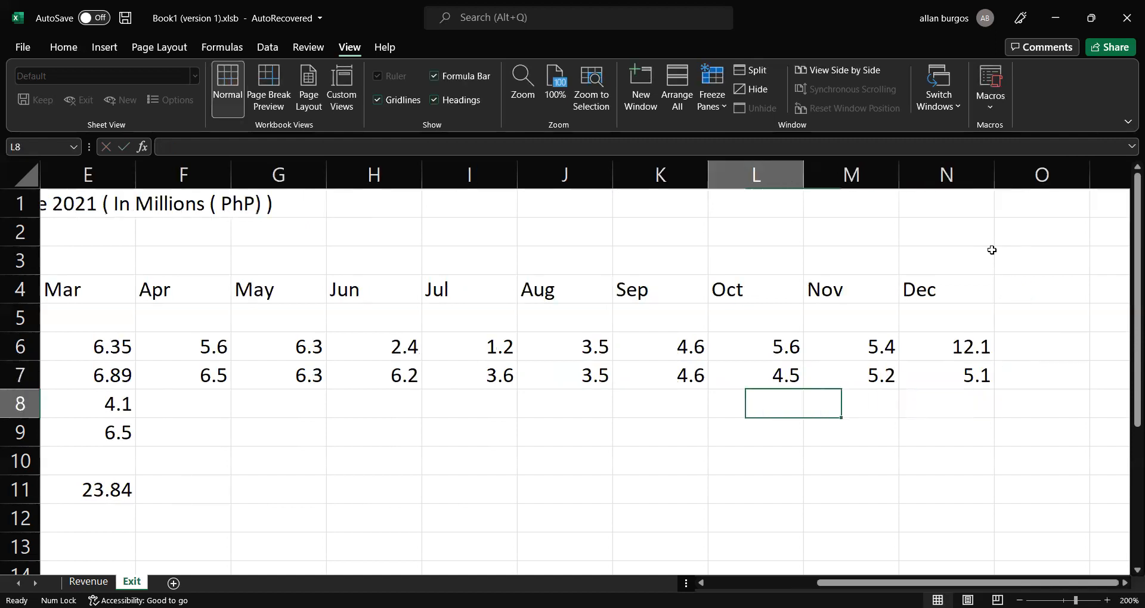
key(Left)
key(Left)
text(4)
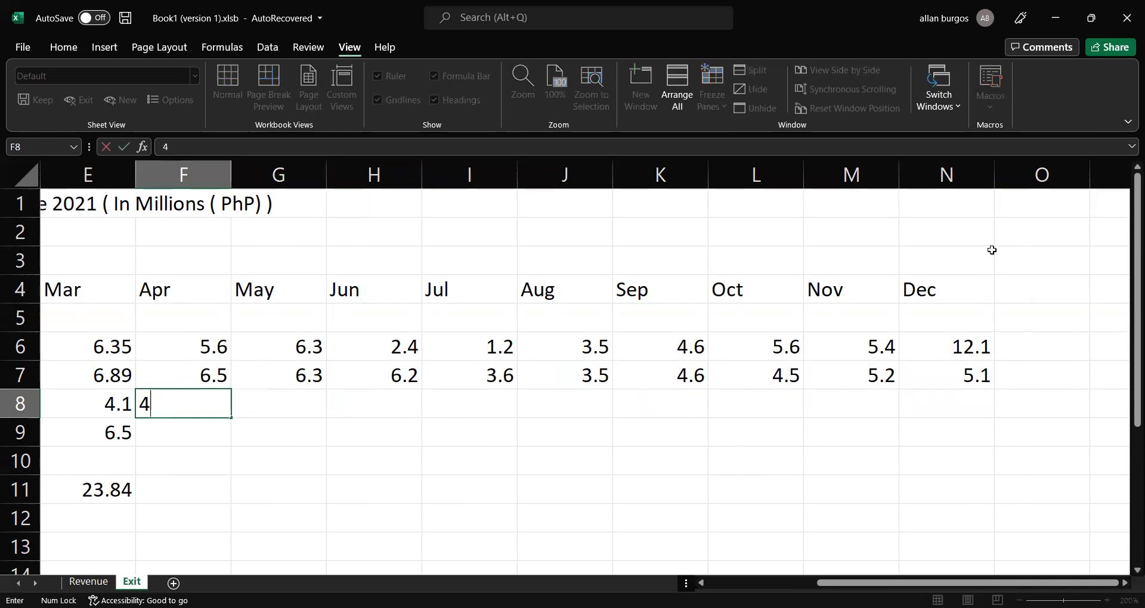
text(.2)
key(Tab)
text(1)
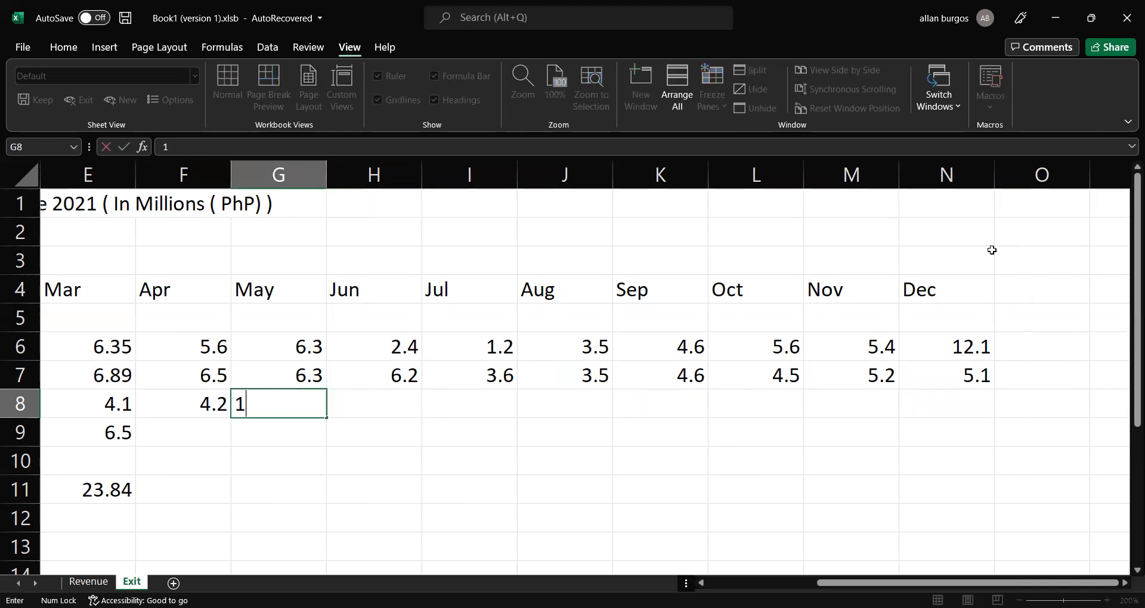
text(.2)
key(Tab)
text(3.2)
key(Tab)
Enter Tres's revenues for Jul, Aug and Sep in I8:K8 as 3.2, 3.3 and 3.5.
text(3.2)
key(Tab)
text(3)
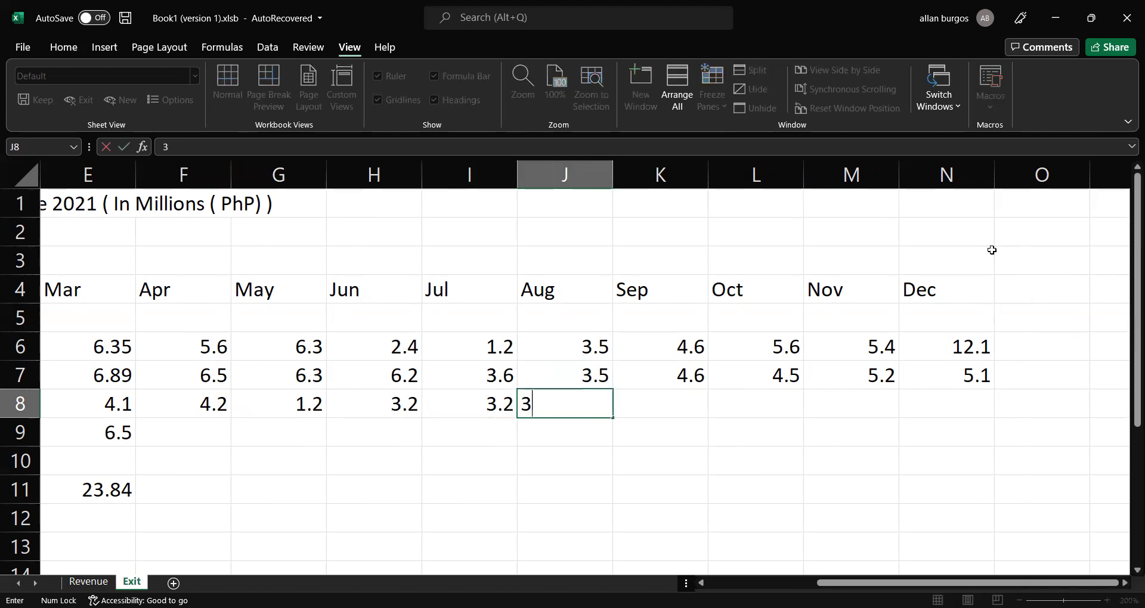
text(.3)
key(Tab)
text(3.5)
key(Tab)
Enter Tres's revenues for Oct, Nov and Dec in L8:N8 as 3.6, 6.3 and 6.5.
text(3.)
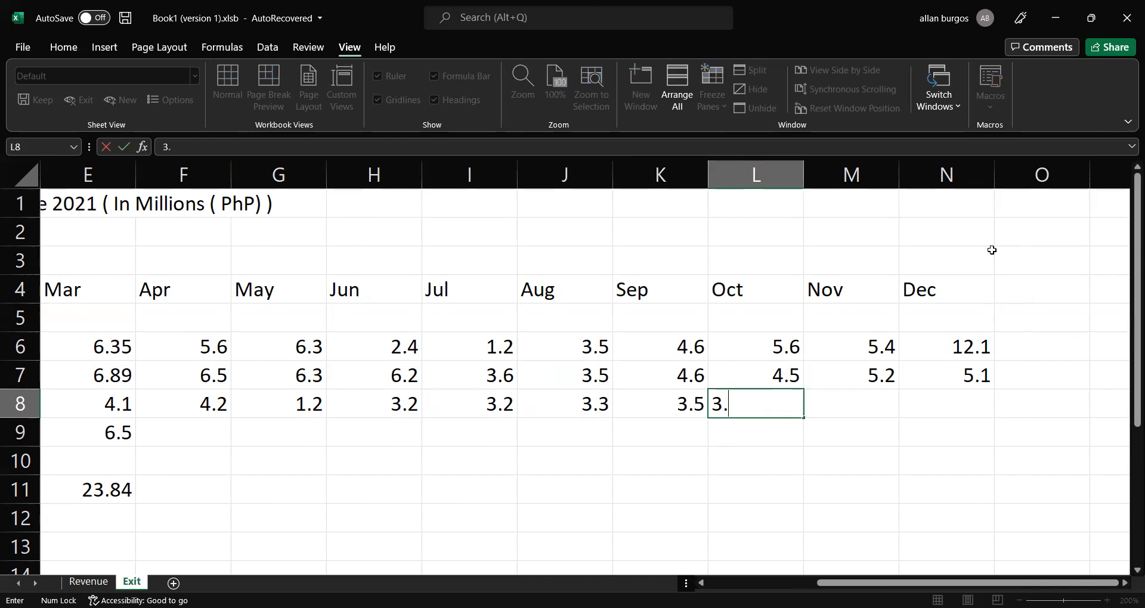
text(6)
key(Tab)
text(6)
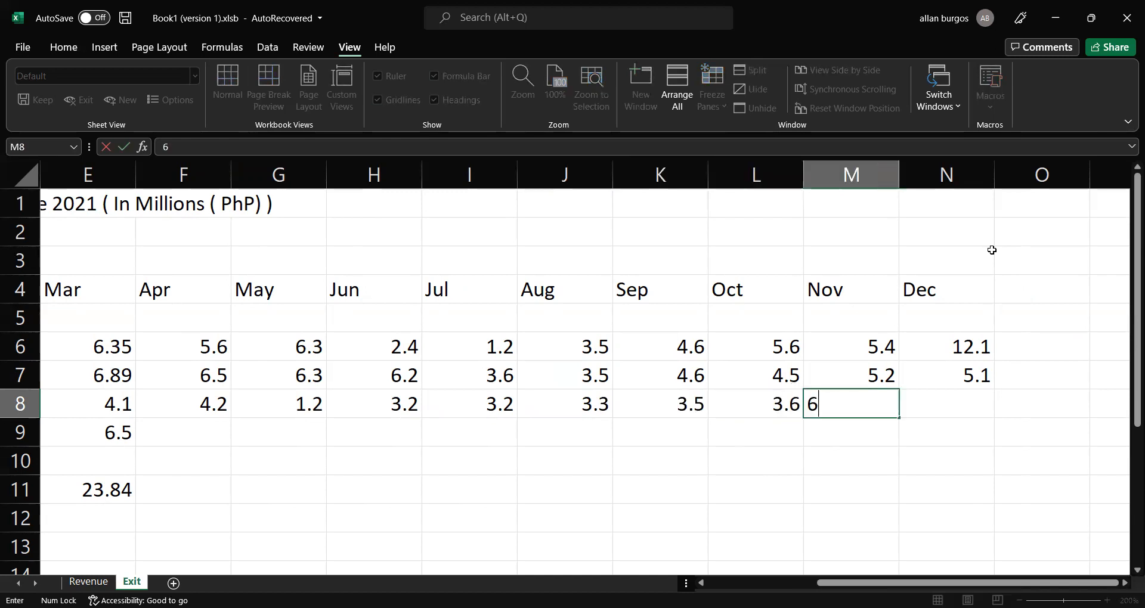
text(.3)
key(Tab)
text(6)
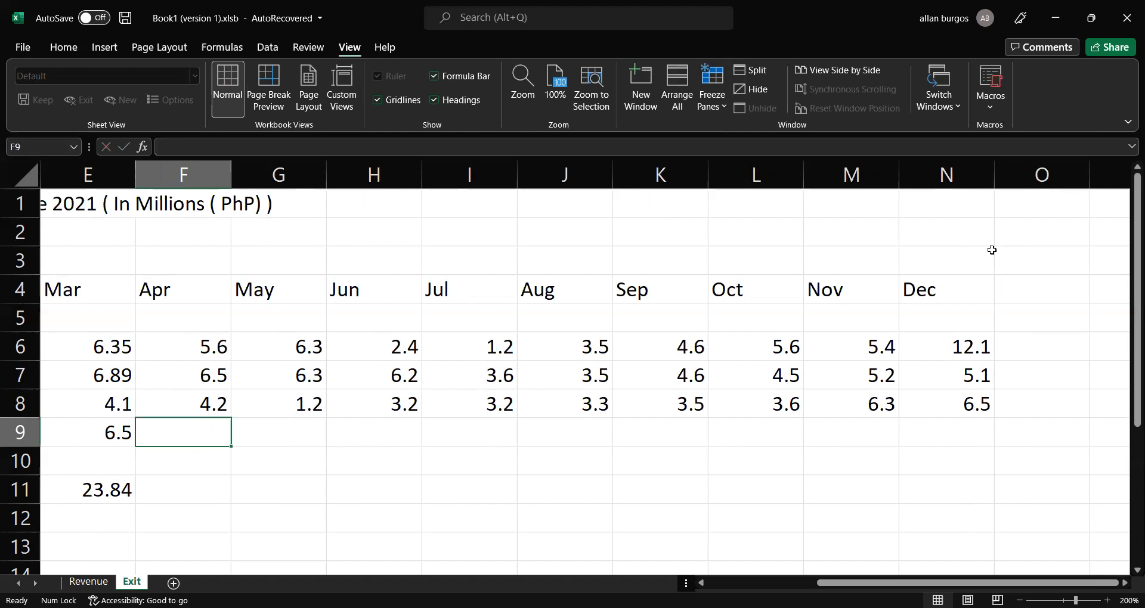
Enter Kwatro's April to December revenues in F9:N9 as 5.6, 6.3, 9.6, 8.6, 8.8, 8.7, 8.9, 8.6 and 8.9.
text(5.6)
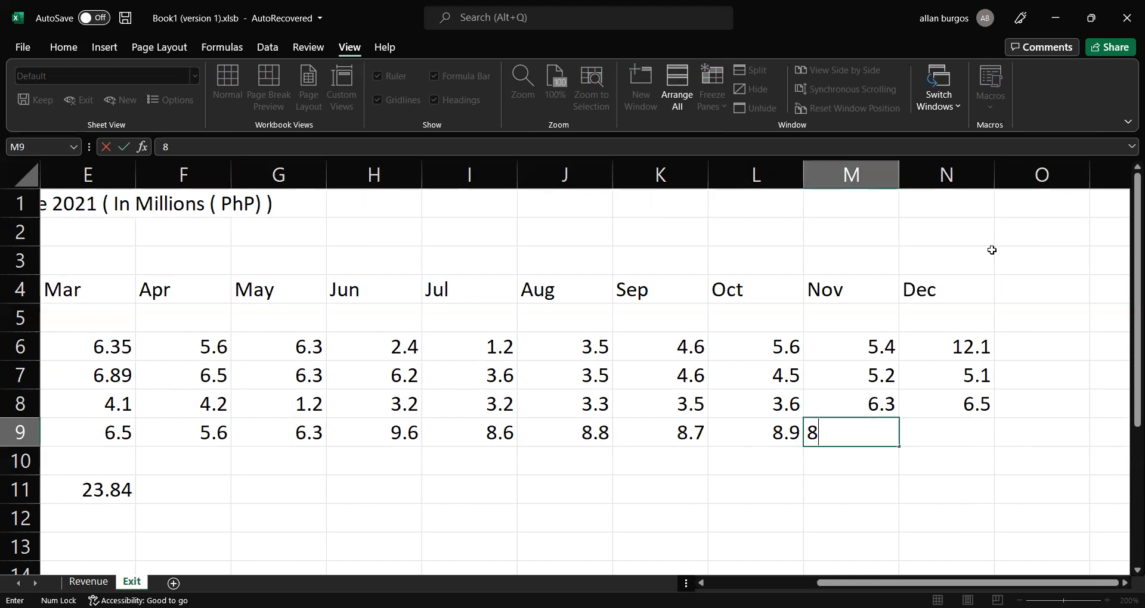
text(.9)
key(Return)
Extend the total formulas from C11:E11 across row 11 to December in N11 with AutoFill.
key(Down)
key(Left)
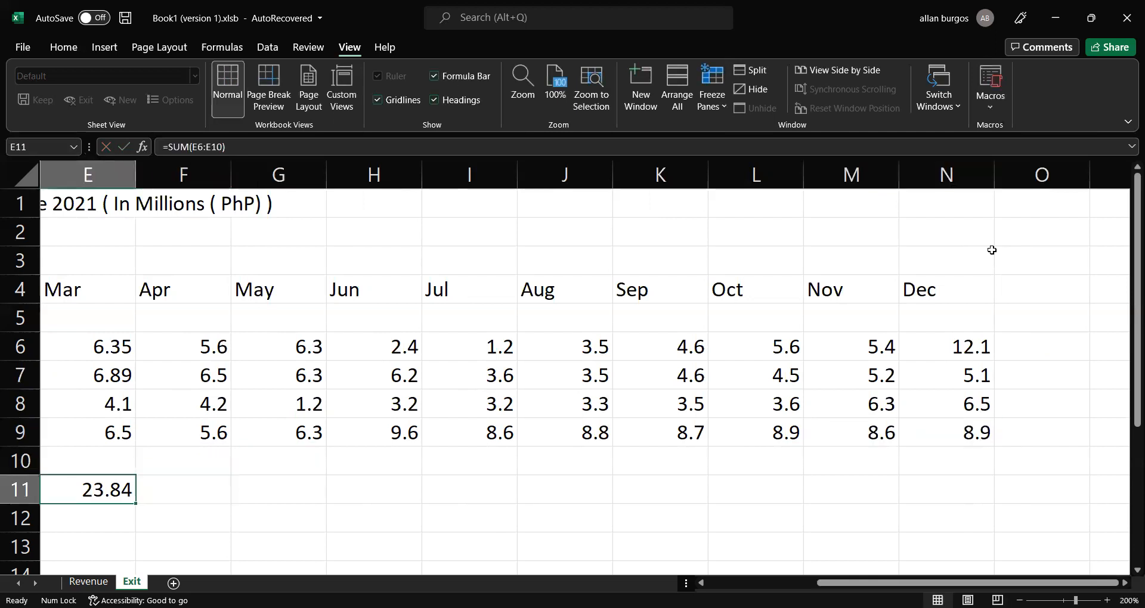
key(Left)
key(Left)
key(Left)
key(Left)
key(Right)
key(Right)
key(Right)
key(Right)
key(Left)
key(Left)
key(Left)
key(Right)
key(Right)
key(Left)
key(Right)
key(Left)
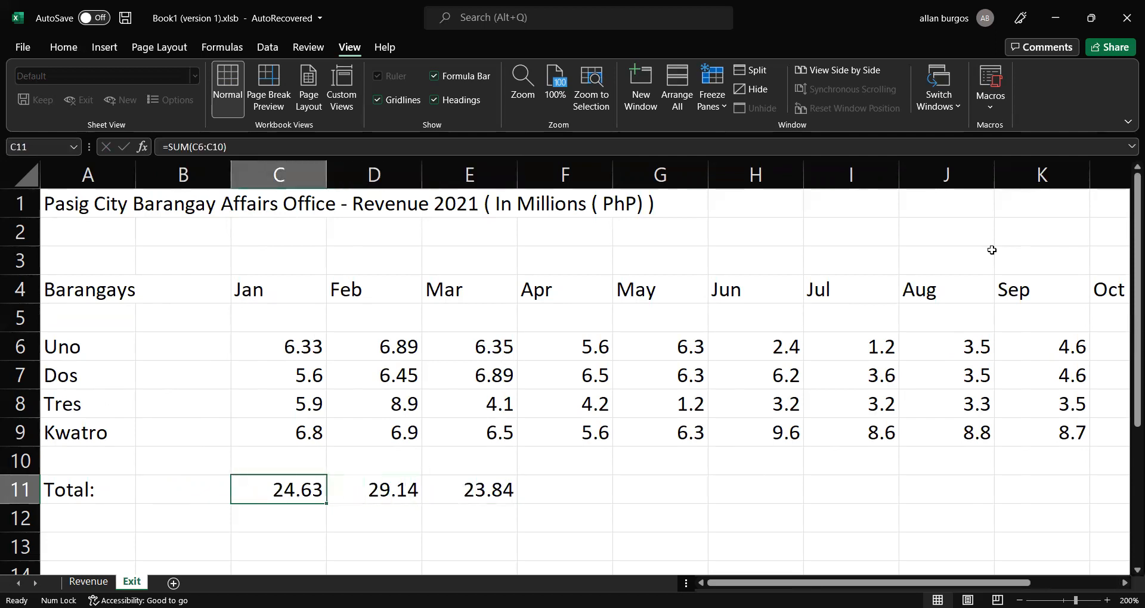
key(shift+Right)
key(shift+Right)
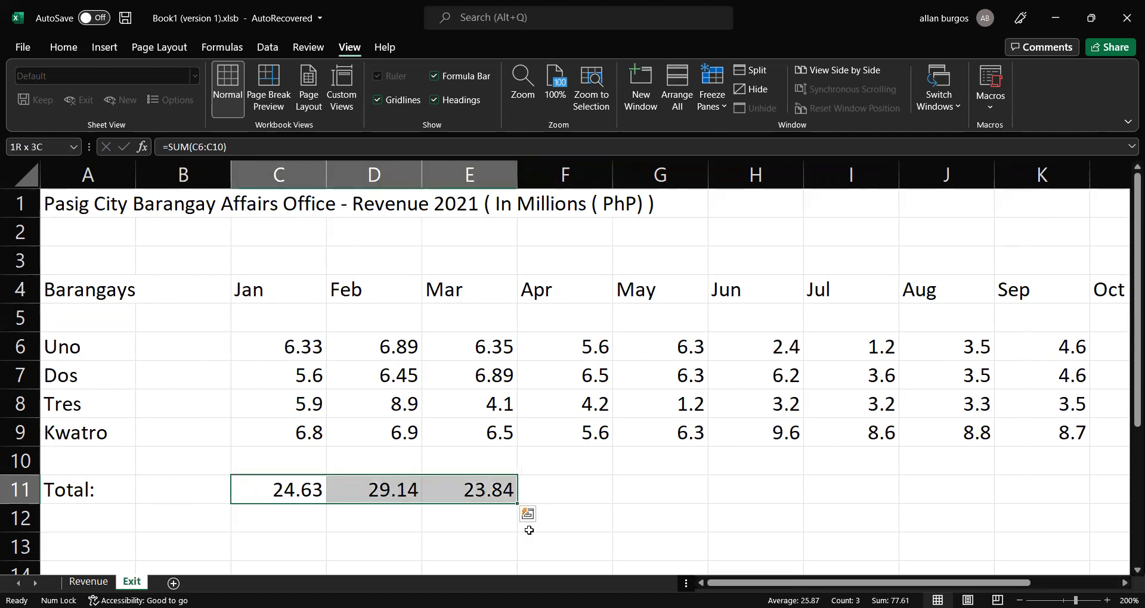
click(518, 504)
drag(517, 503, 958, 474)
drag(1016, 446, 967, 518)
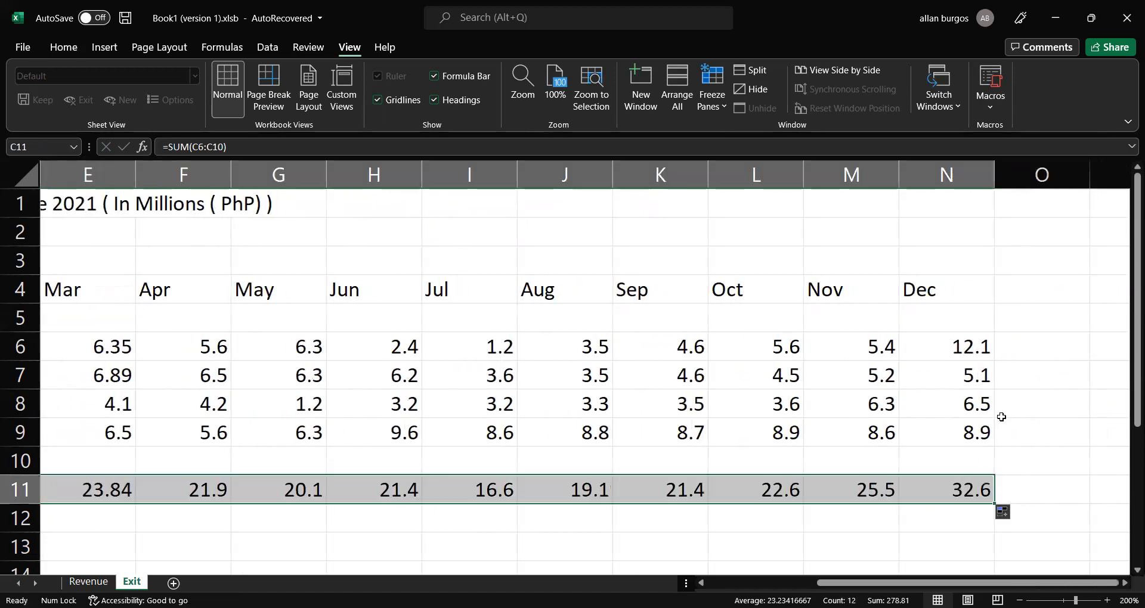
Examine which cells the December total's SUM formula in N11 adds up.
click(969, 494)
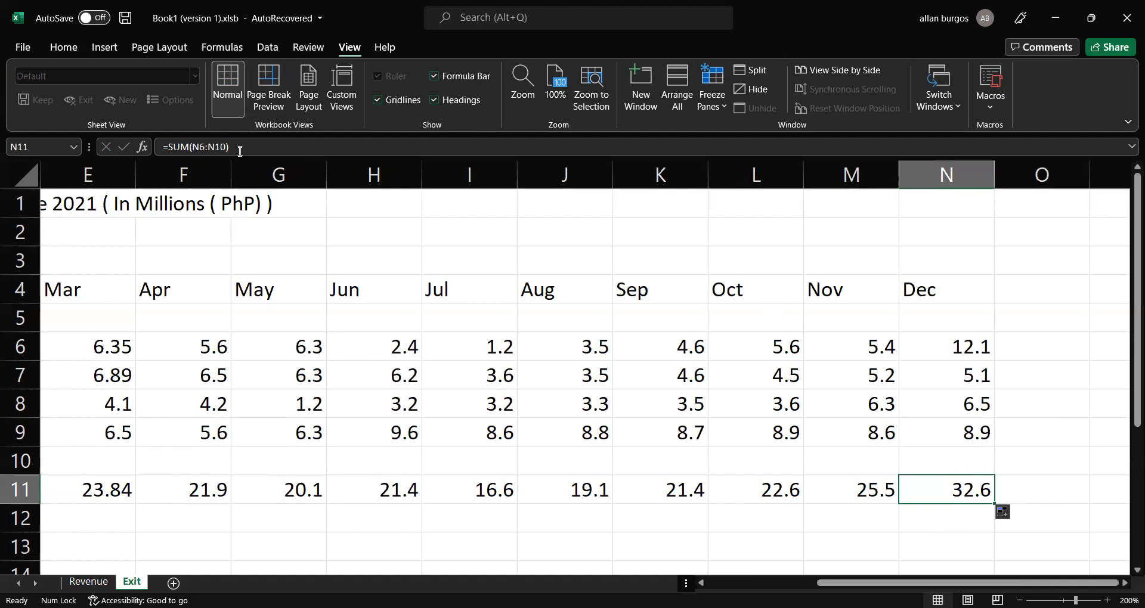
click(201, 147)
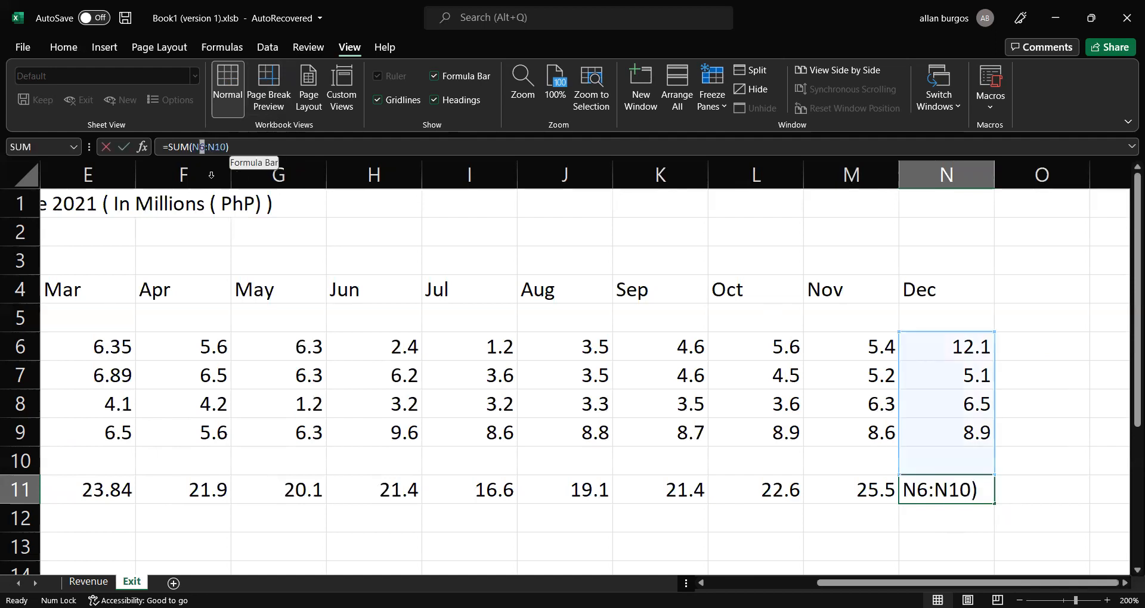
click(187, 149)
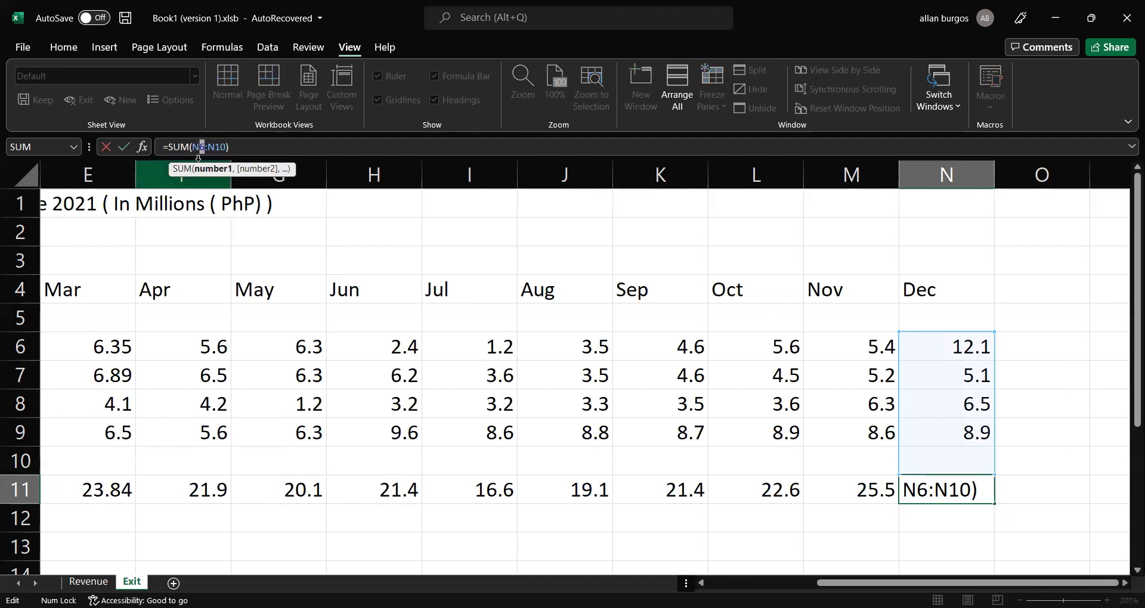
click(445, 427)
Change the font of the table title in A1 to Arial Black.
key(Left)
key(Left)
key(Left)
key(Left)
key(Left)
key(Left)
key(Left)
key(Left)
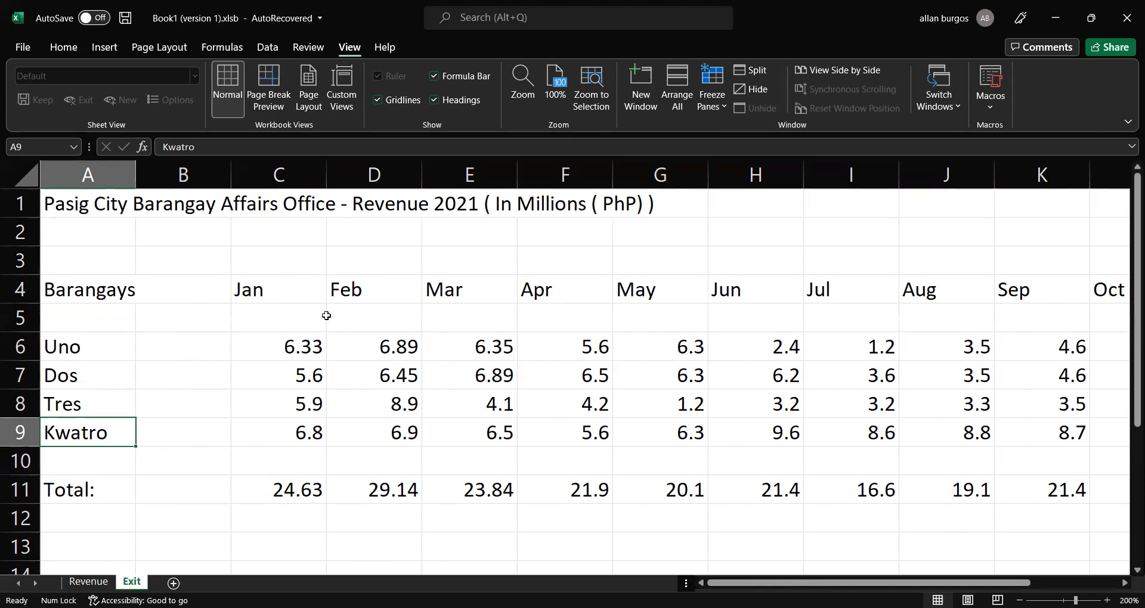
click(76, 215)
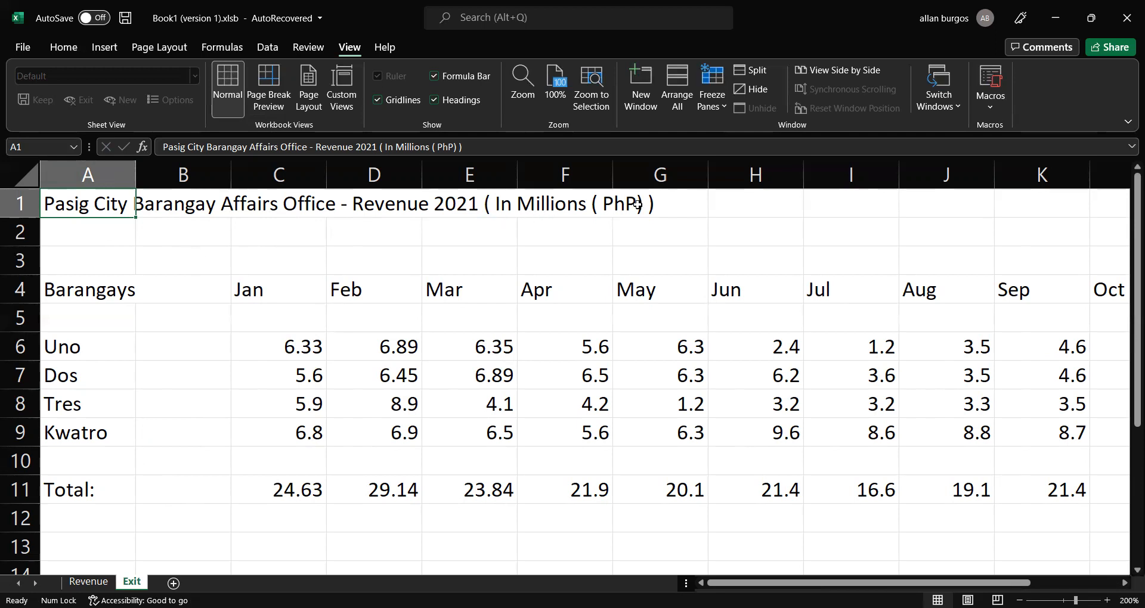
click(322, 225)
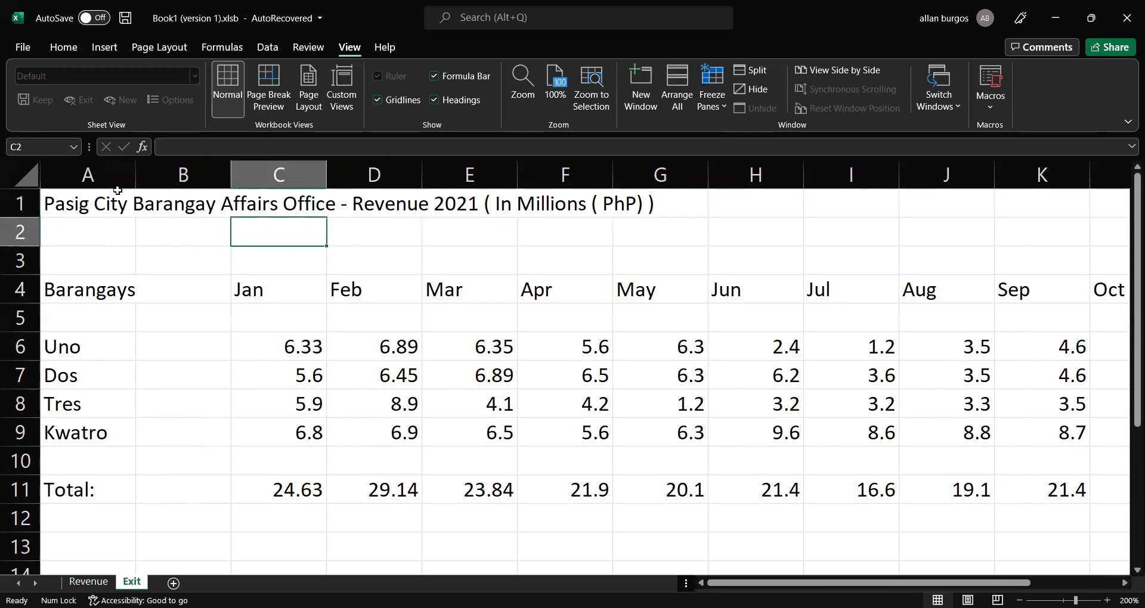
click(104, 207)
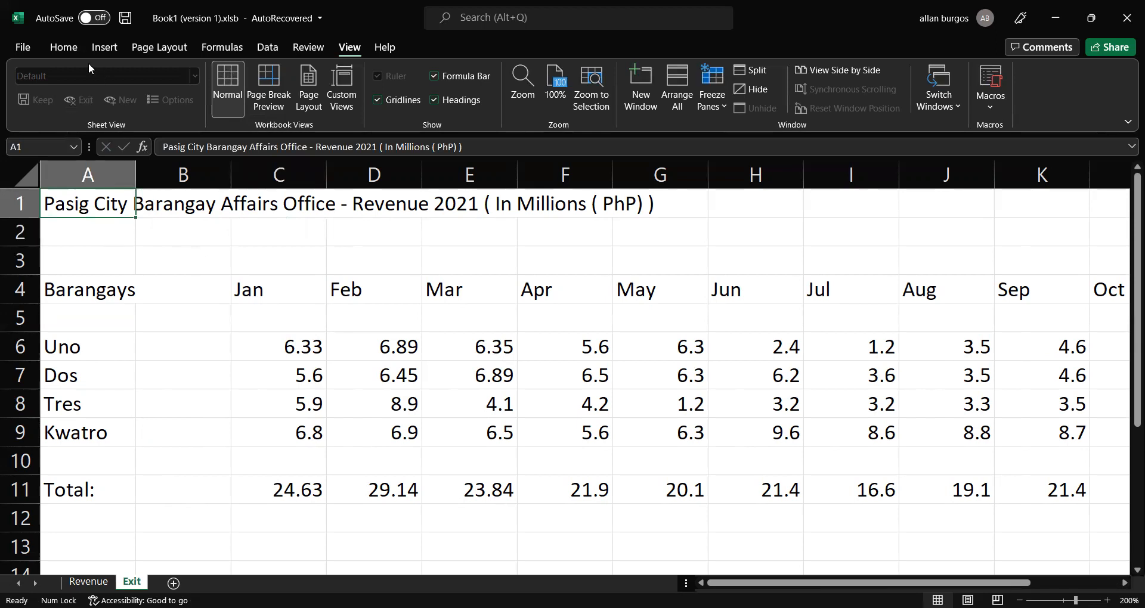
click(63, 48)
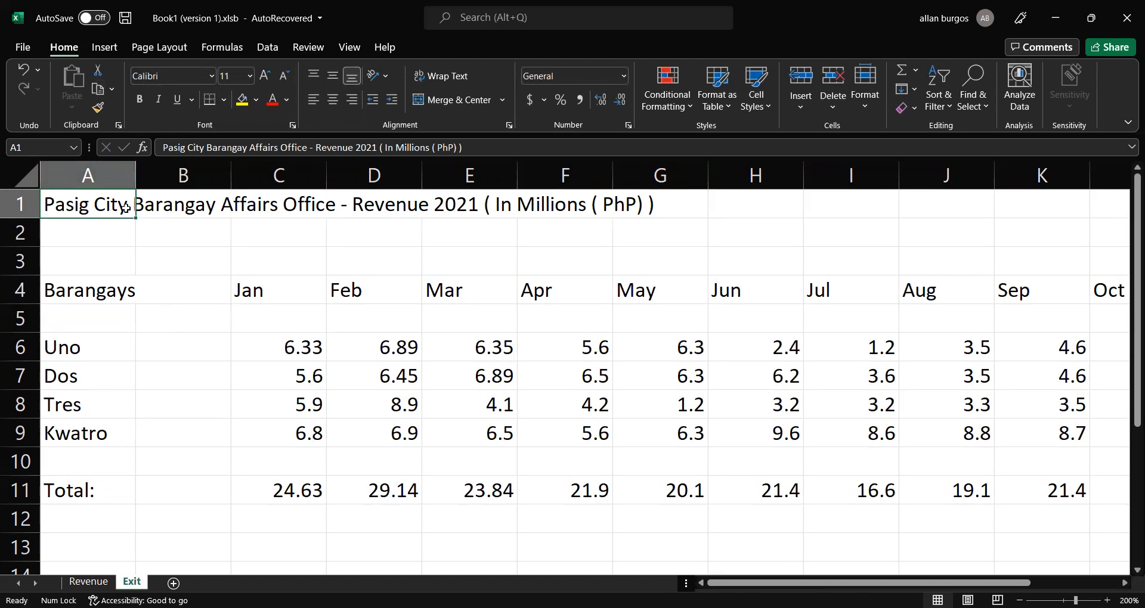
click(211, 76)
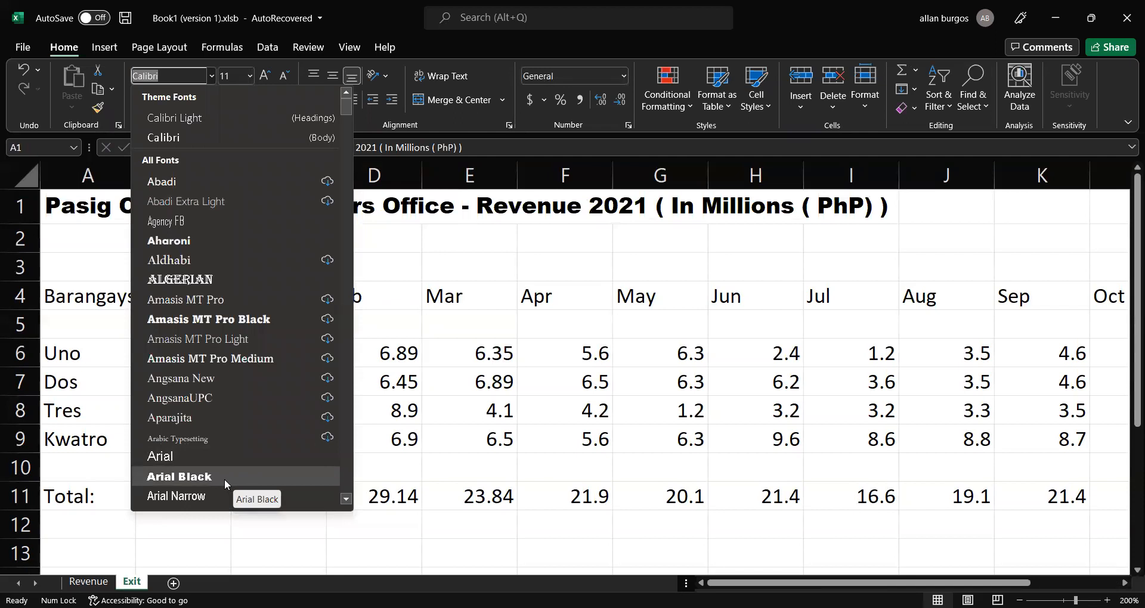
click(225, 479)
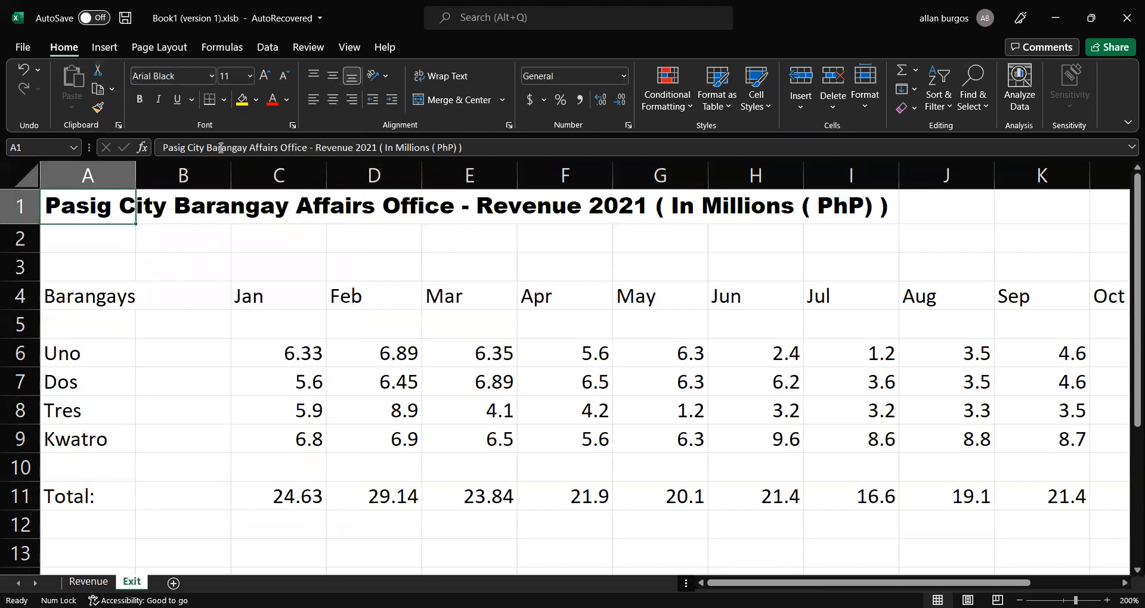
Set the title's font size to 12, then enlarge it to 16.
click(249, 76)
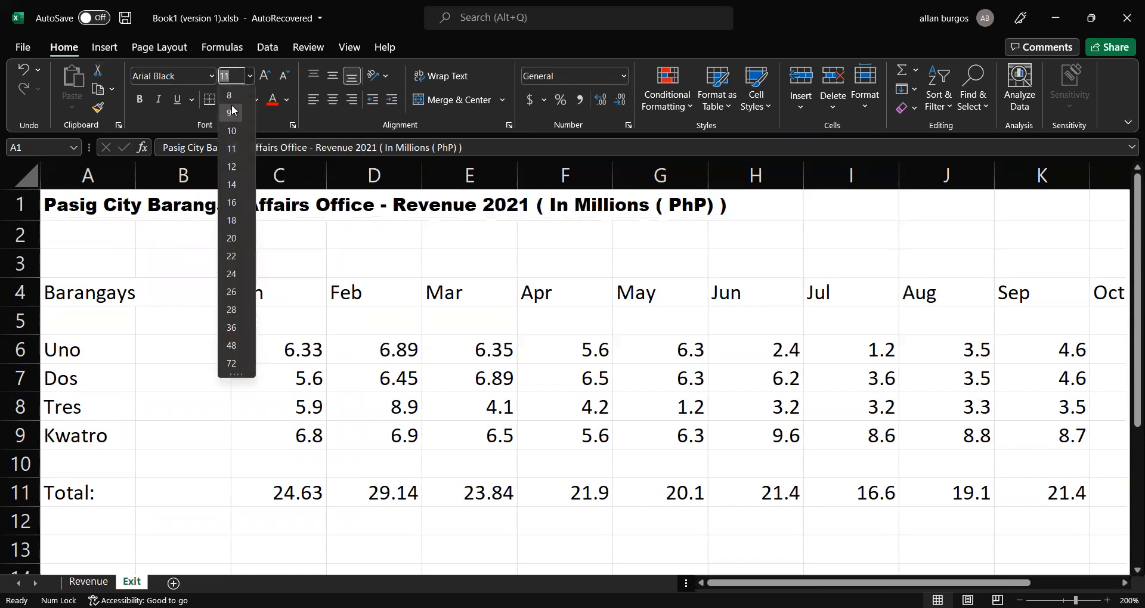
click(231, 168)
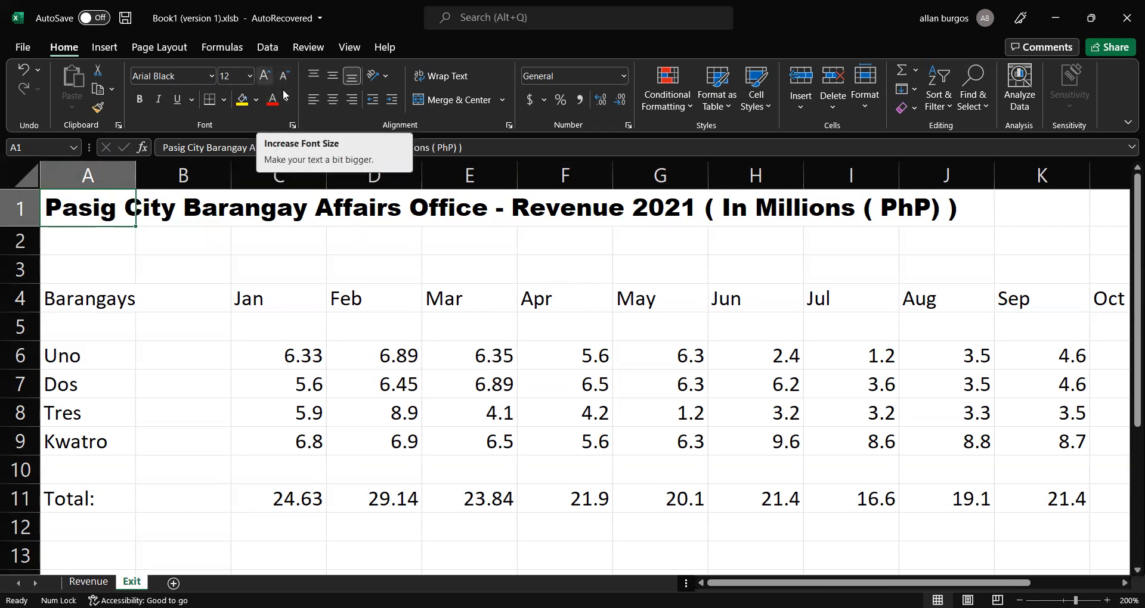
click(265, 75)
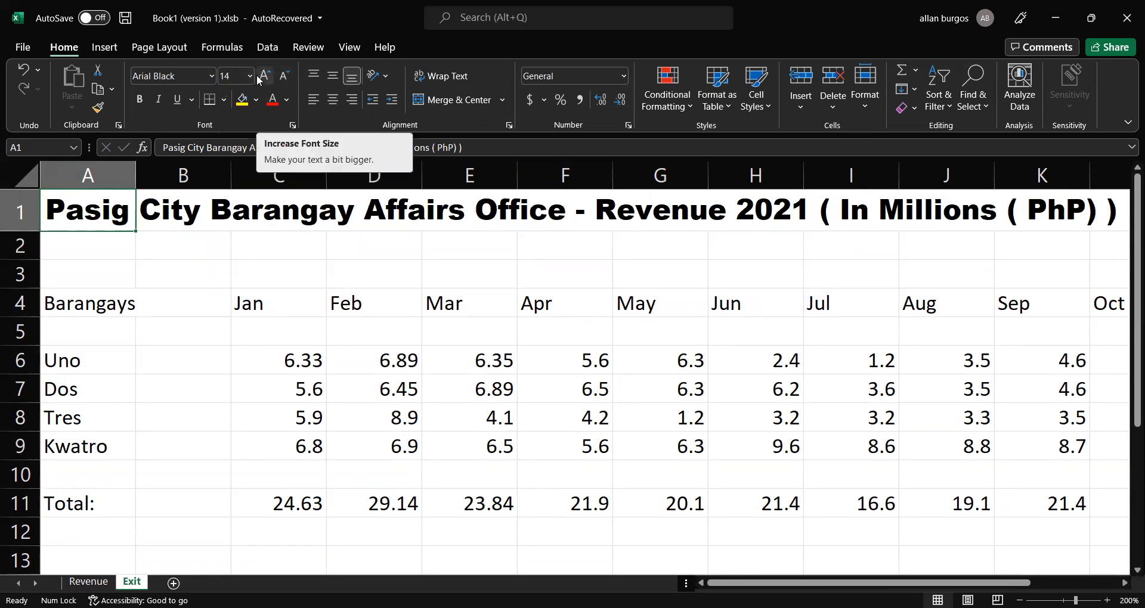
click(258, 79)
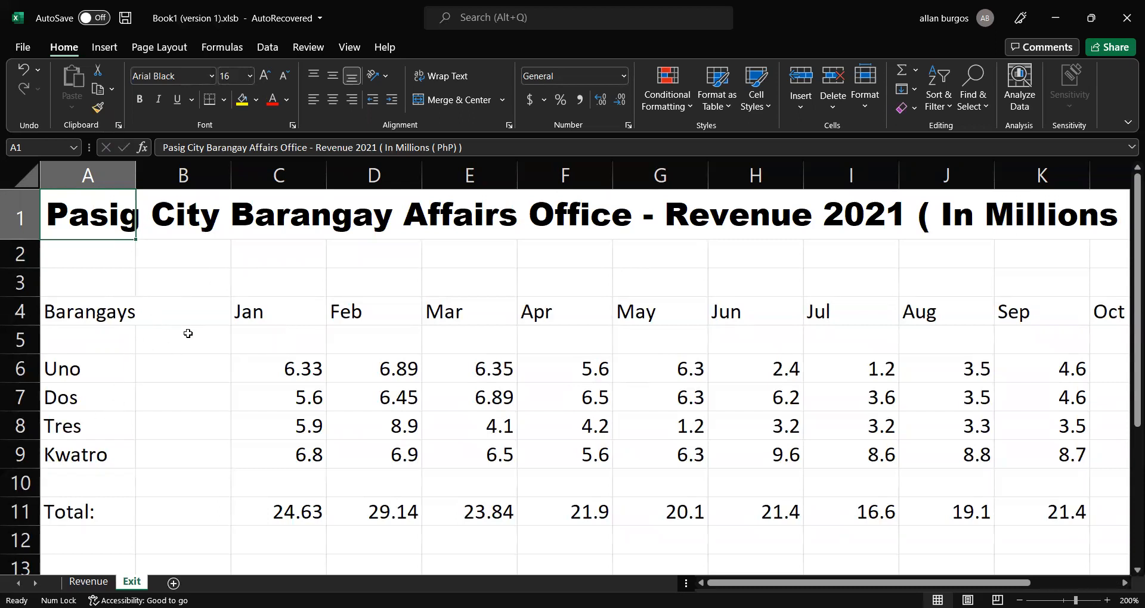
Make the header labels in row 4 bold and center them vertically and horizontally.
click(20, 311)
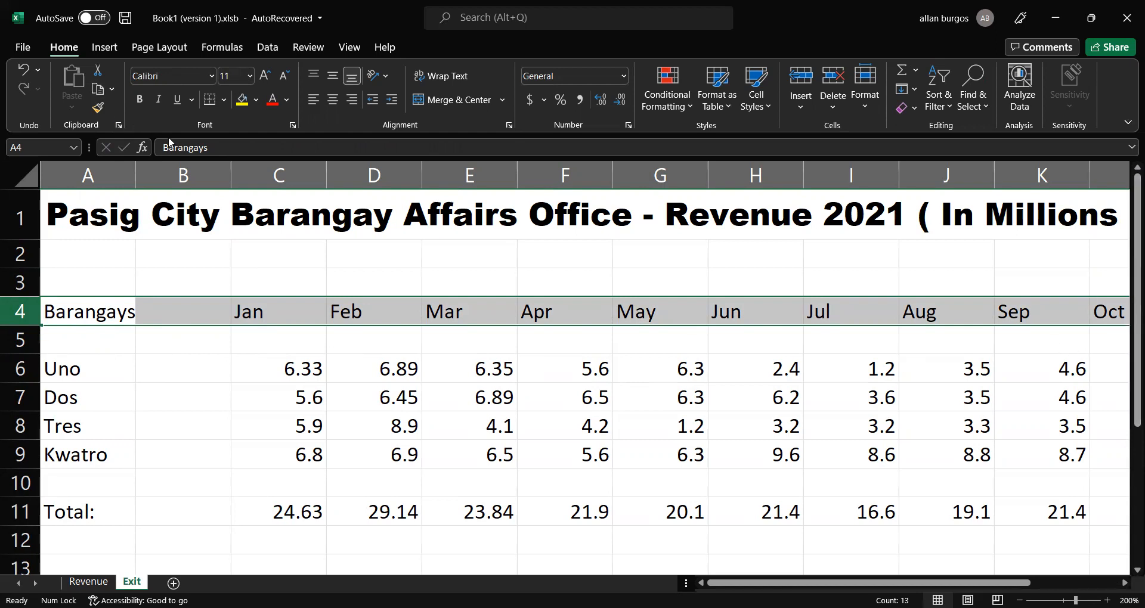
click(140, 104)
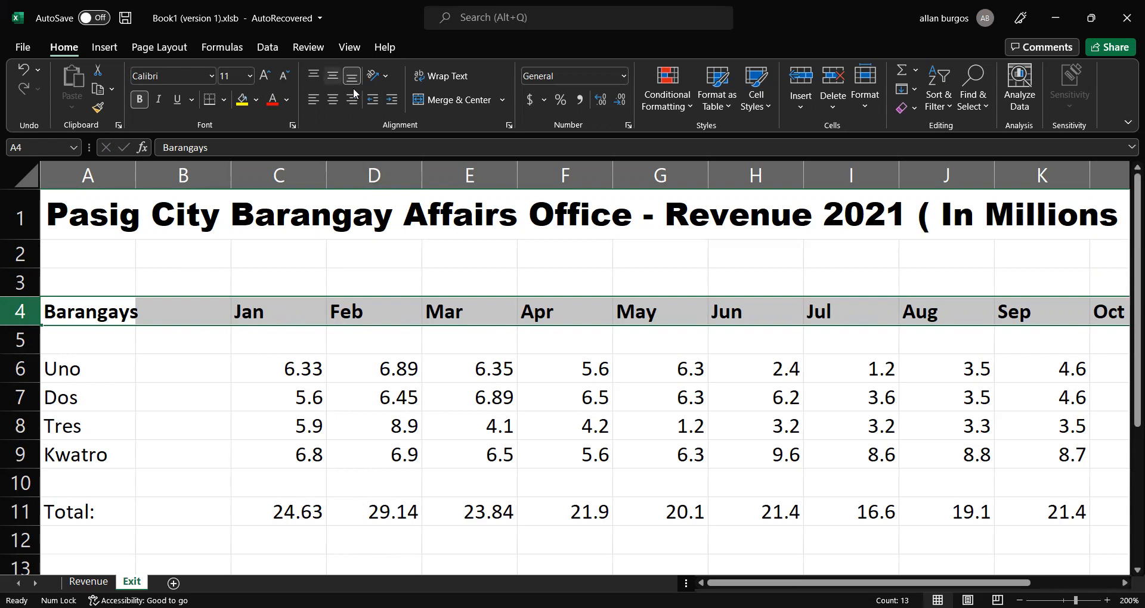
click(333, 76)
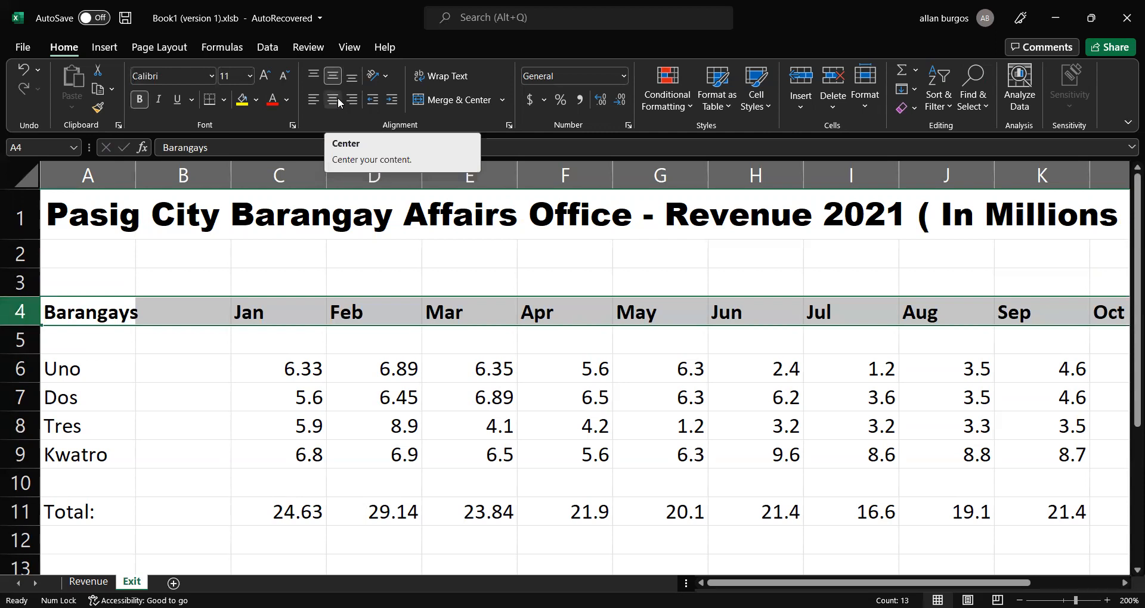
click(334, 100)
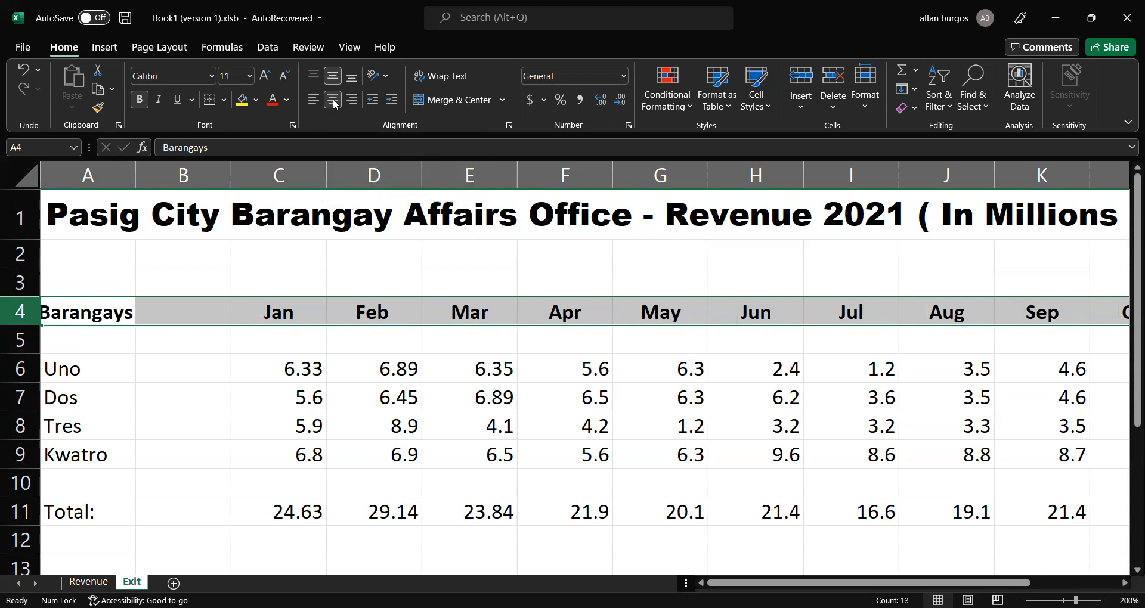
Color the title text in A1 with the standard blue.
click(91, 215)
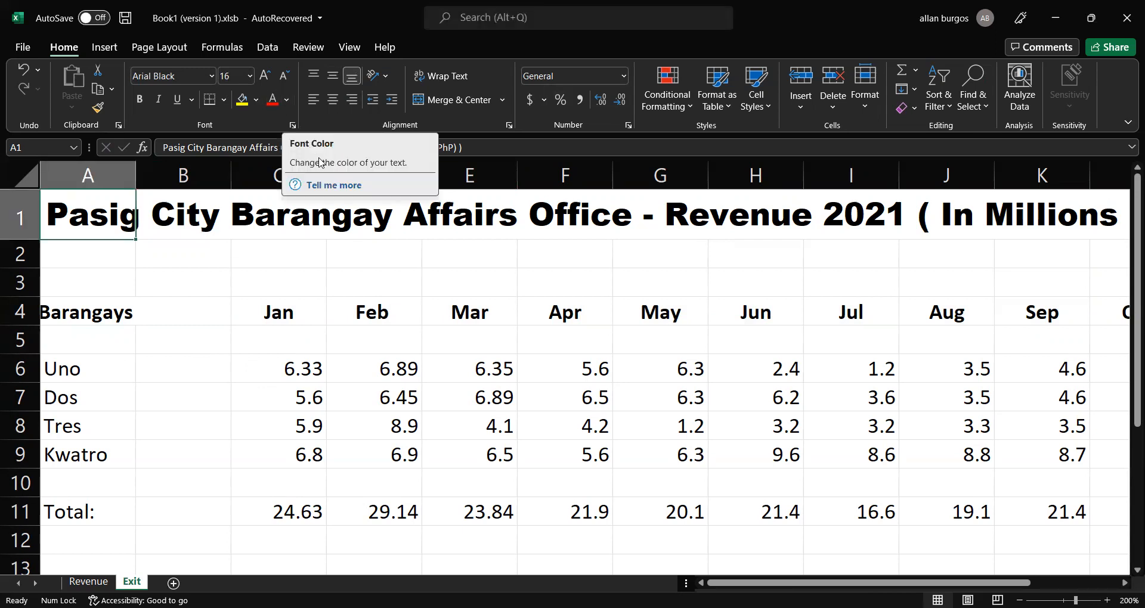
click(287, 100)
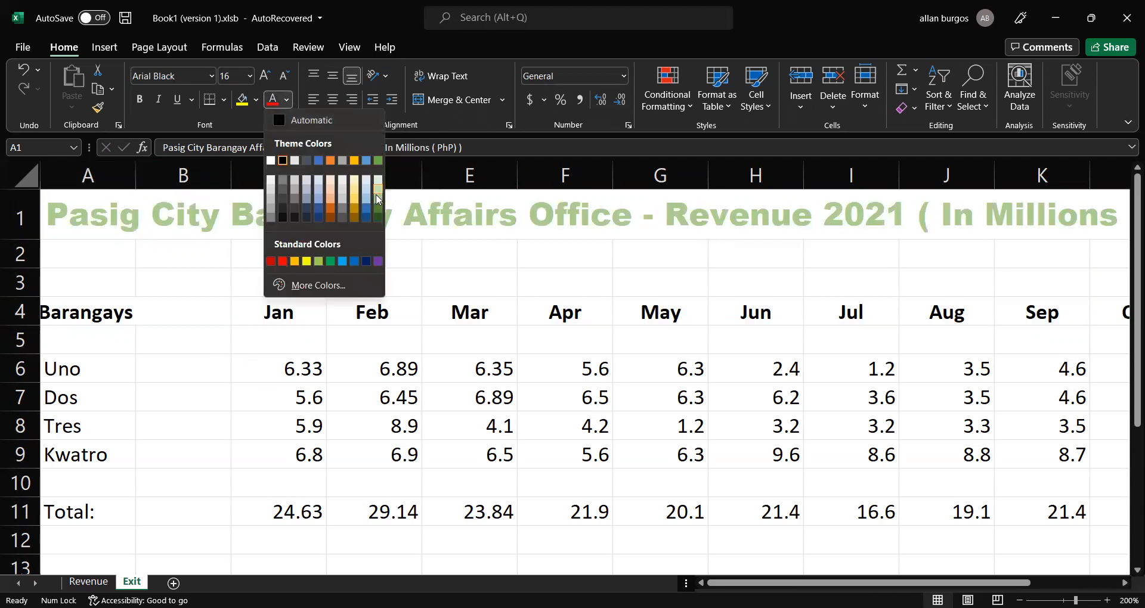
click(355, 261)
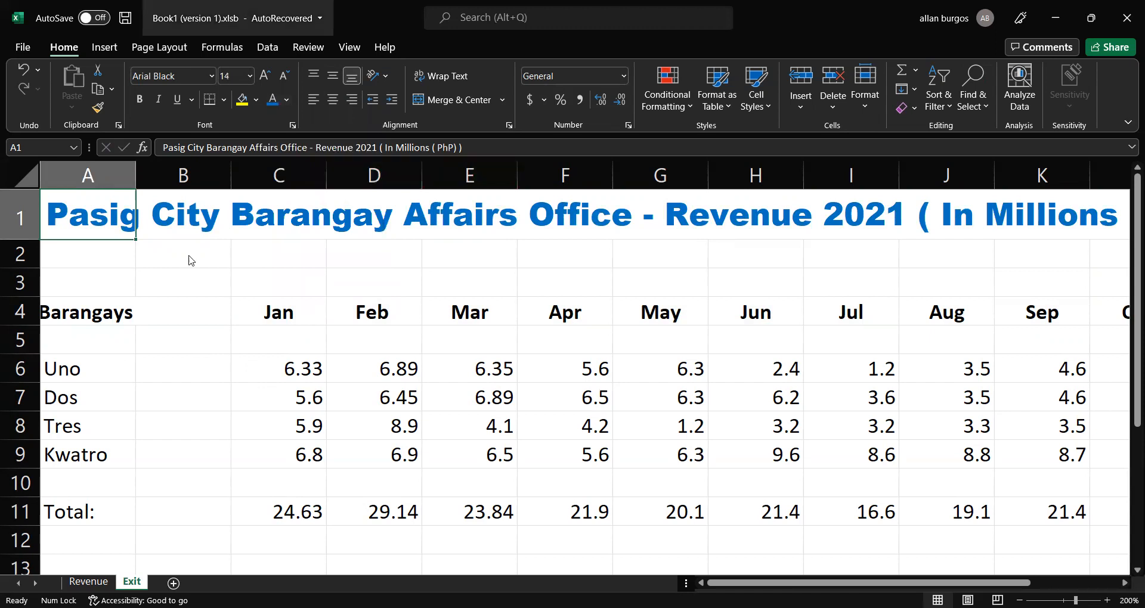
Make the January to December totals in C11:N11 bold.
click(70, 515)
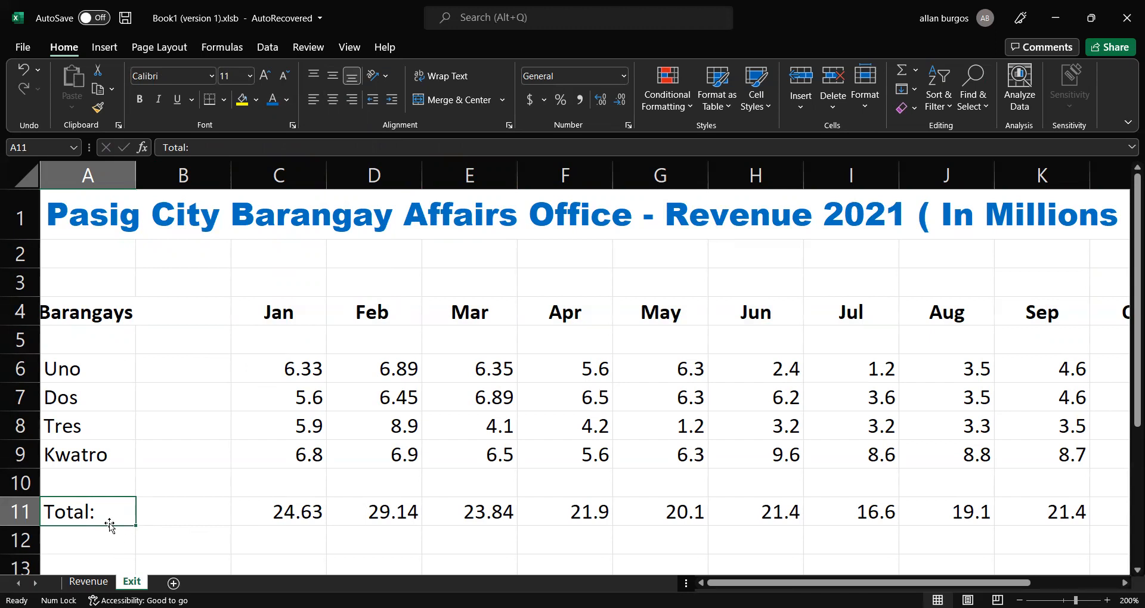
click(269, 522)
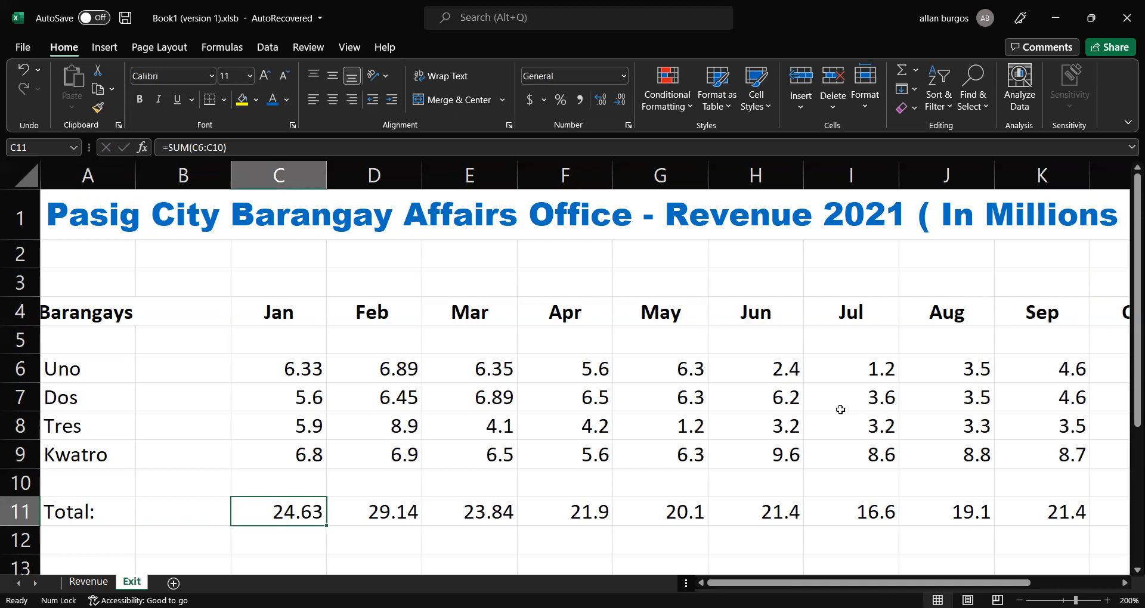
key(ctrl+shift+Right)
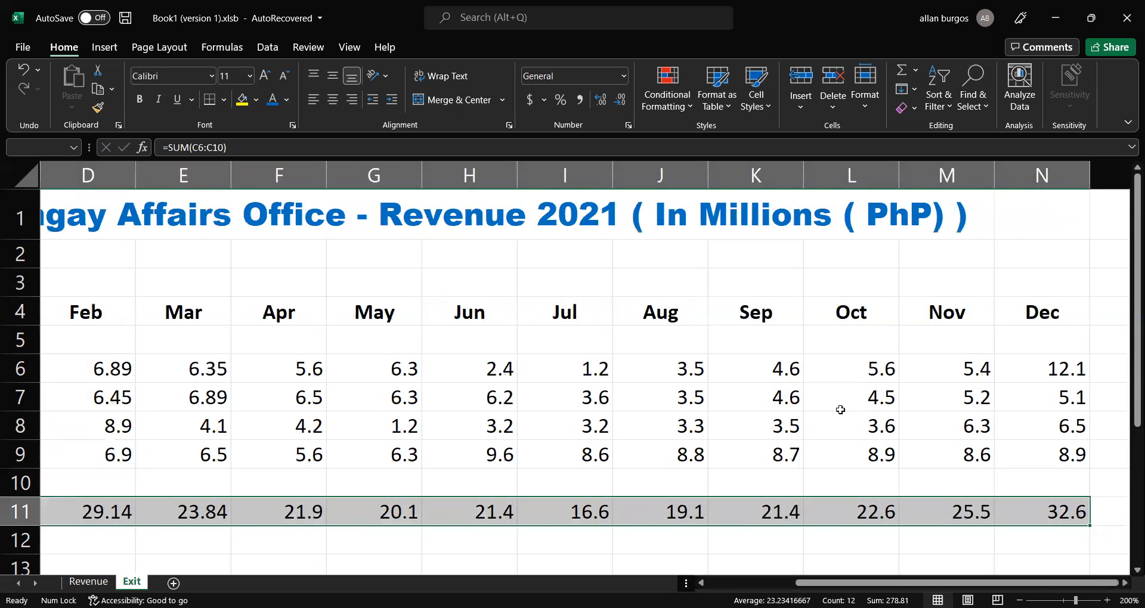
key(Left)
key(Right)
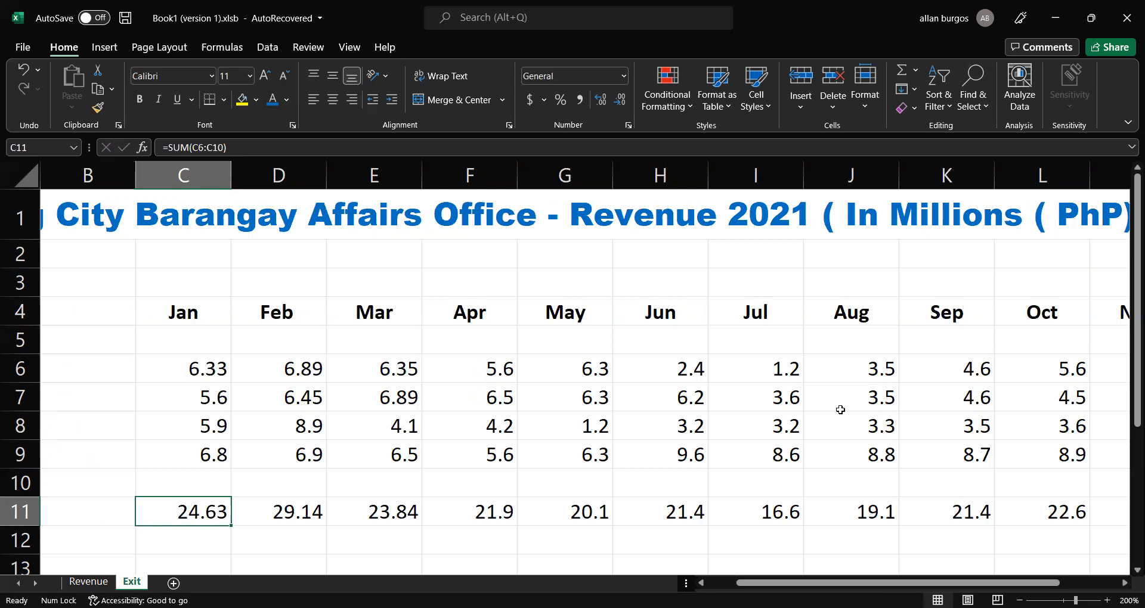
key(shift+Right)
key(shift+Right)
key(shift+Right)
key(shift+Right)
key(shift+Right)
key(shift+Right)
key(shift+Right)
key(shift+Right)
key(shift+Right)
key(shift+Right)
key(shift+Right)
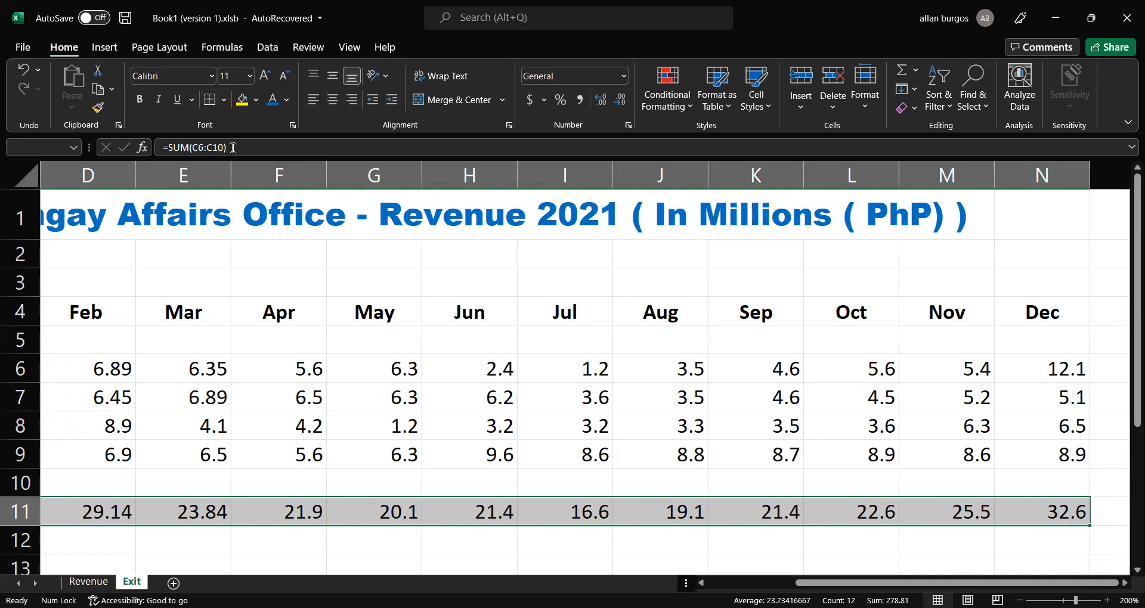
click(138, 106)
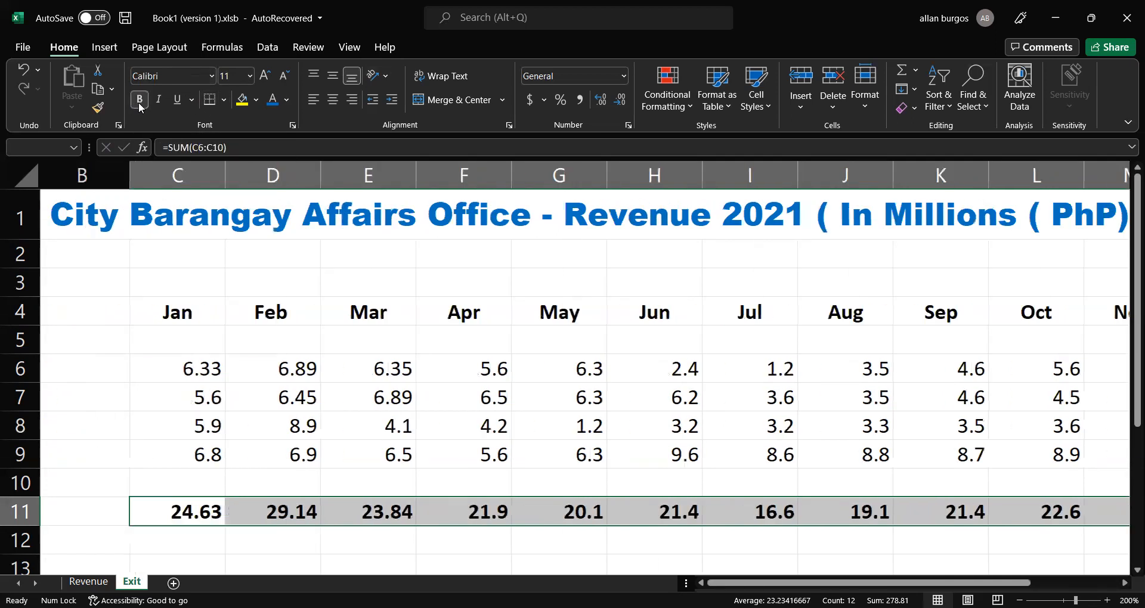
Look over the formatted revenue table across its full width, from the Barangays column to December.
drag(563, 435, 564, 455)
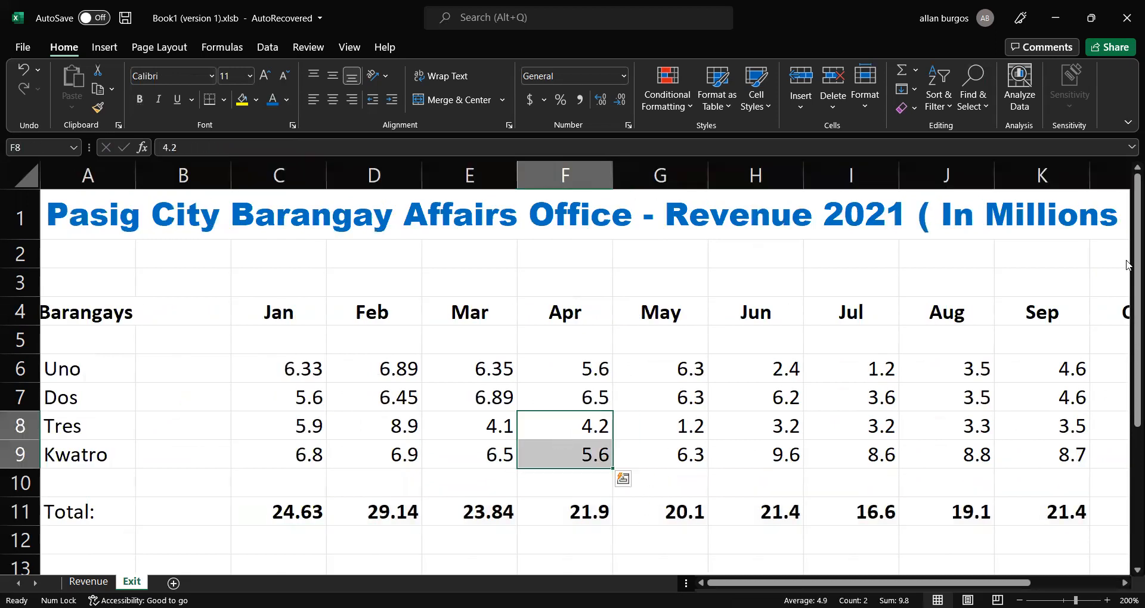
key(Right)
key(Right)
key(Right)
key(Right)
key(Right)
key(Right)
key(Right)
key(Right)
key(Right)
key(Right)
key(Right)
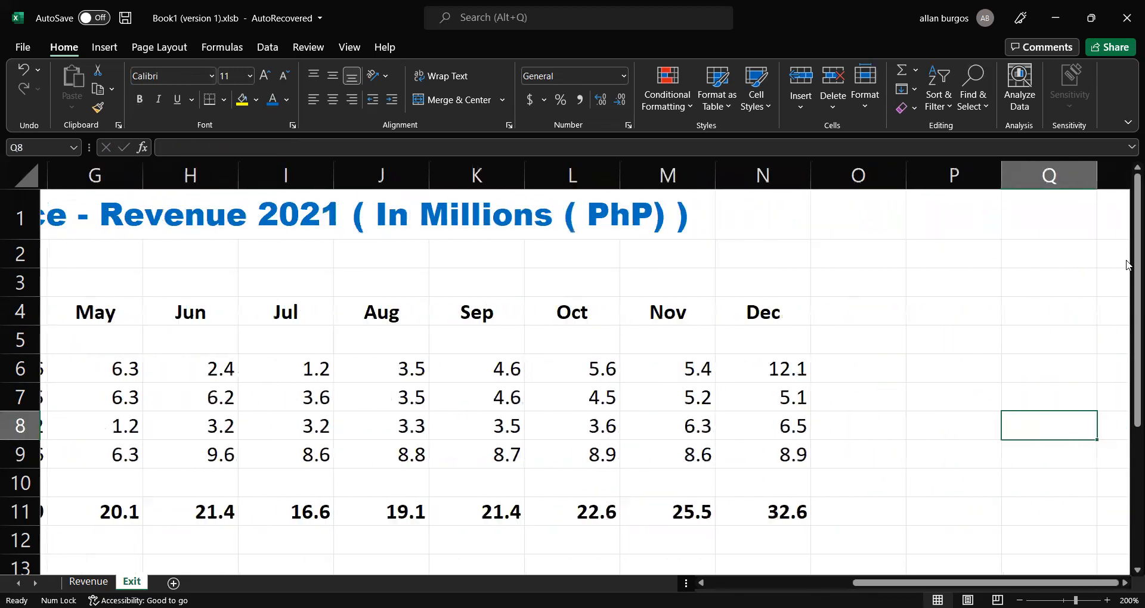
key(Left)
key(Left)
key(Left)
key(Left)
key(Left)
key(Left)
key(Left)
key(Left)
key(Left)
key(Left)
key(Left)
key(Left)
key(Left)
key(Left)
key(Left)
key(Left)
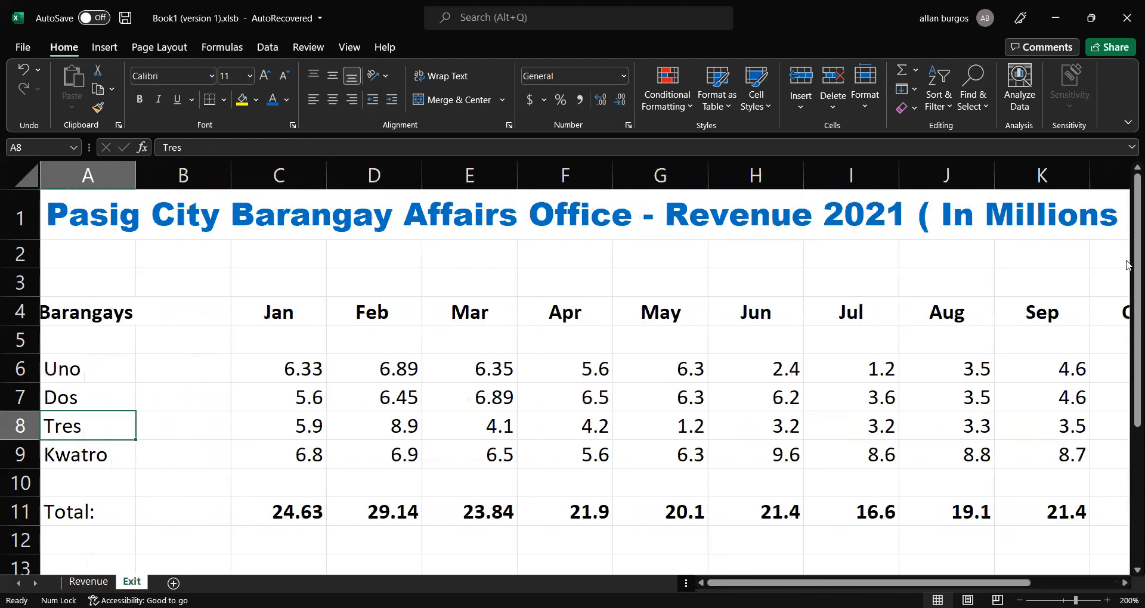
Add the header Total in O4, directly after the December column.
key(Right)
key(Right)
key(Right)
key(Right)
key(Right)
key(Right)
key(Right)
key(Right)
key(Right)
key(Right)
key(Right)
key(Right)
key(Right)
key(Right)
key(Right)
key(Right)
key(Right)
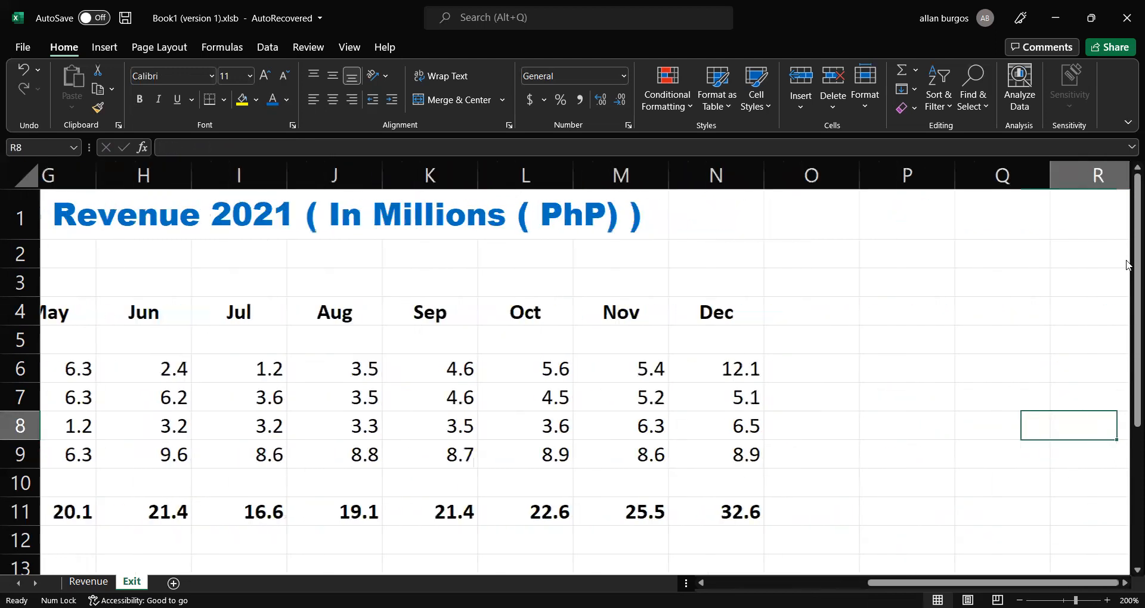
key(Left)
key(Left)
key(Up)
key(Up)
key(Up)
key(Up)
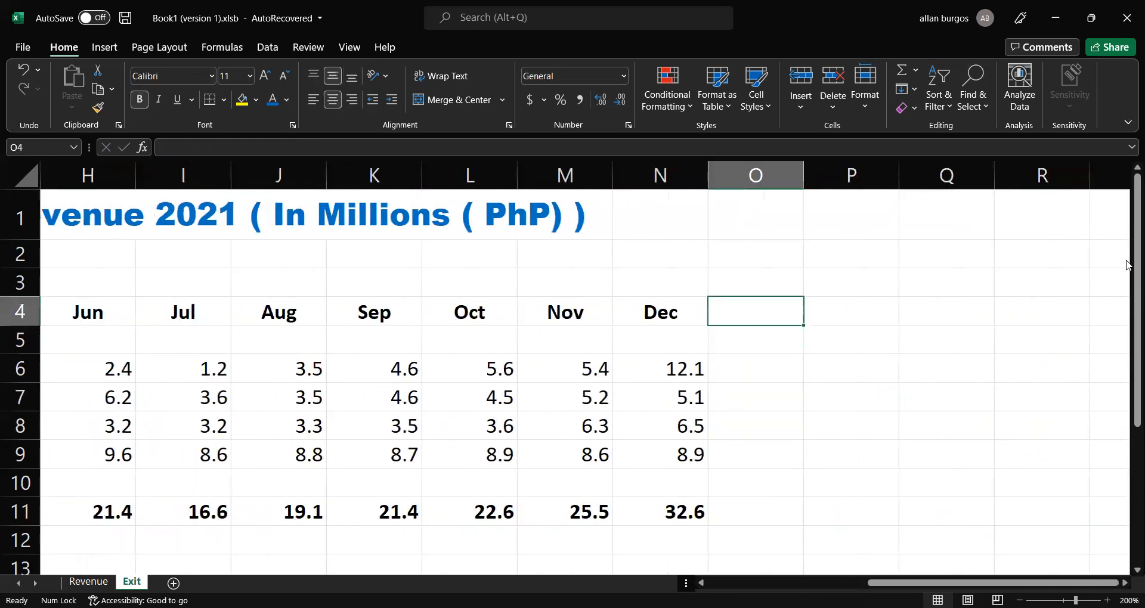
text(T)
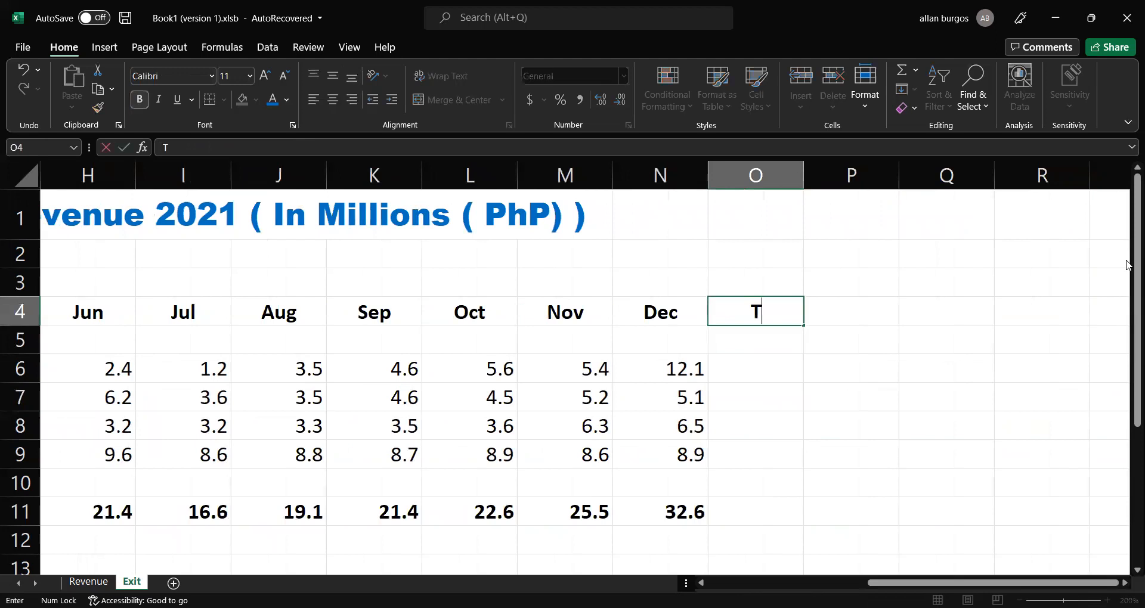
text(otal)
key(Return)
Enter a SUM formula in O6 that adds Uno's January to December revenues in C6:N6.
key(Down)
key(Down)
key(Up)
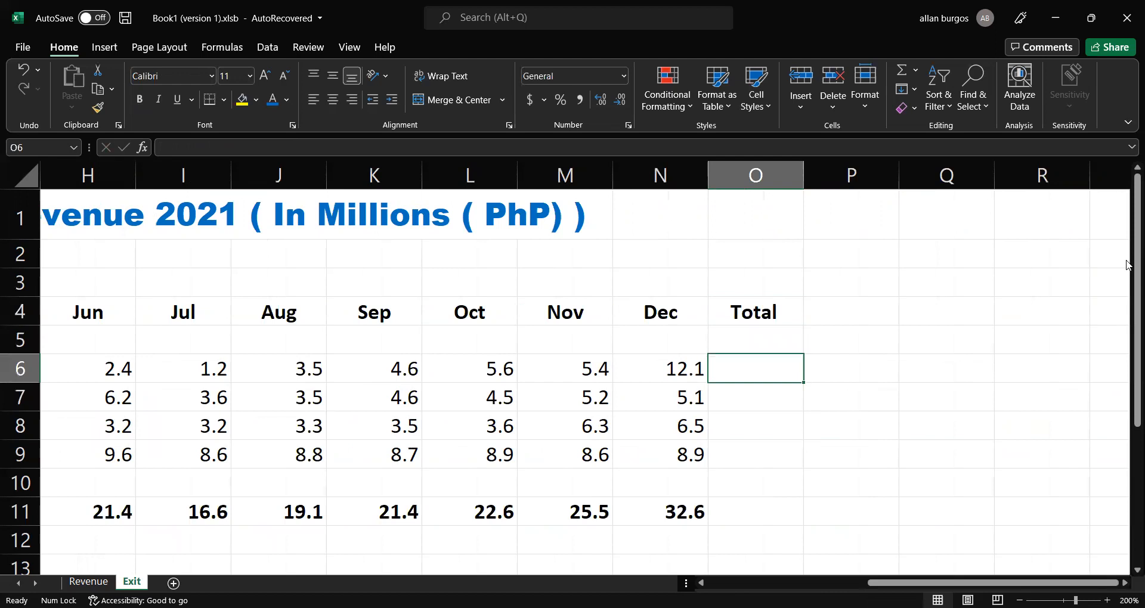
text(=)
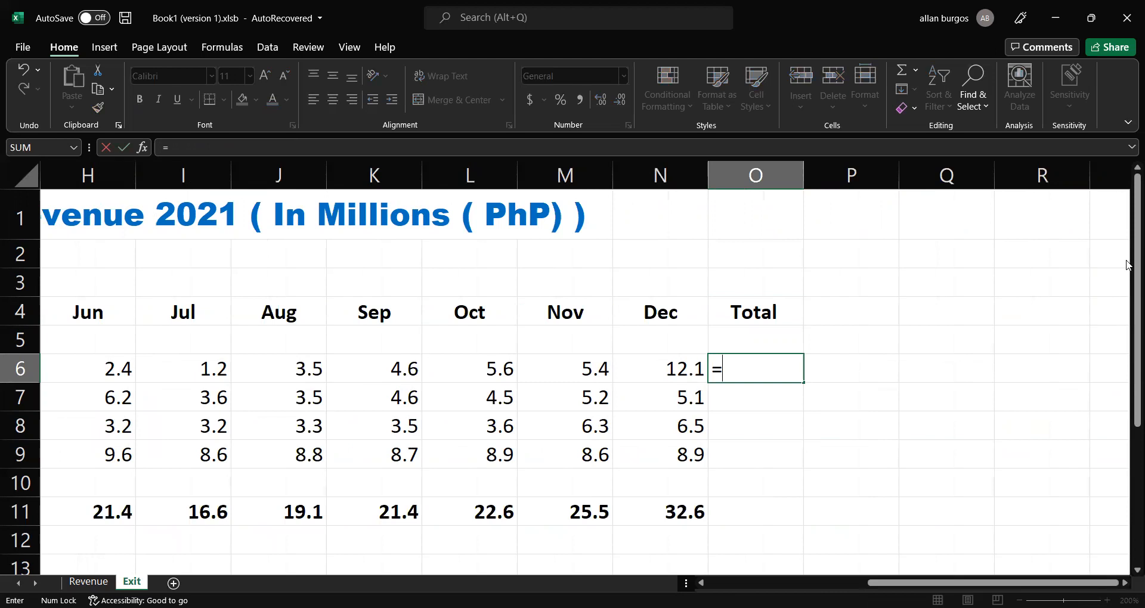
text(sum()
drag(922, 583, 776, 583)
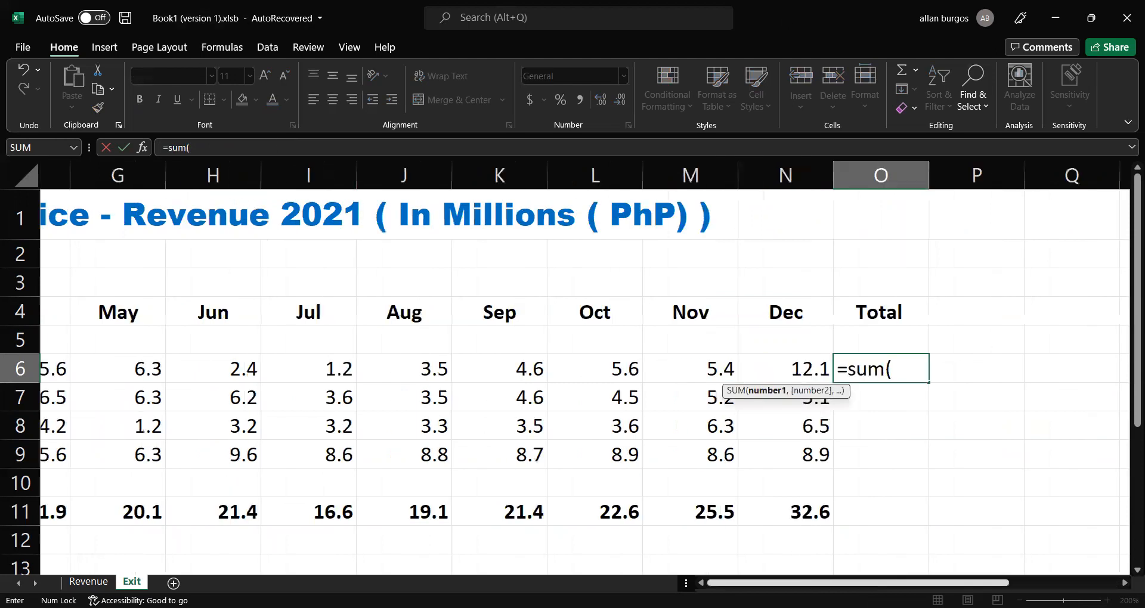
click(302, 366)
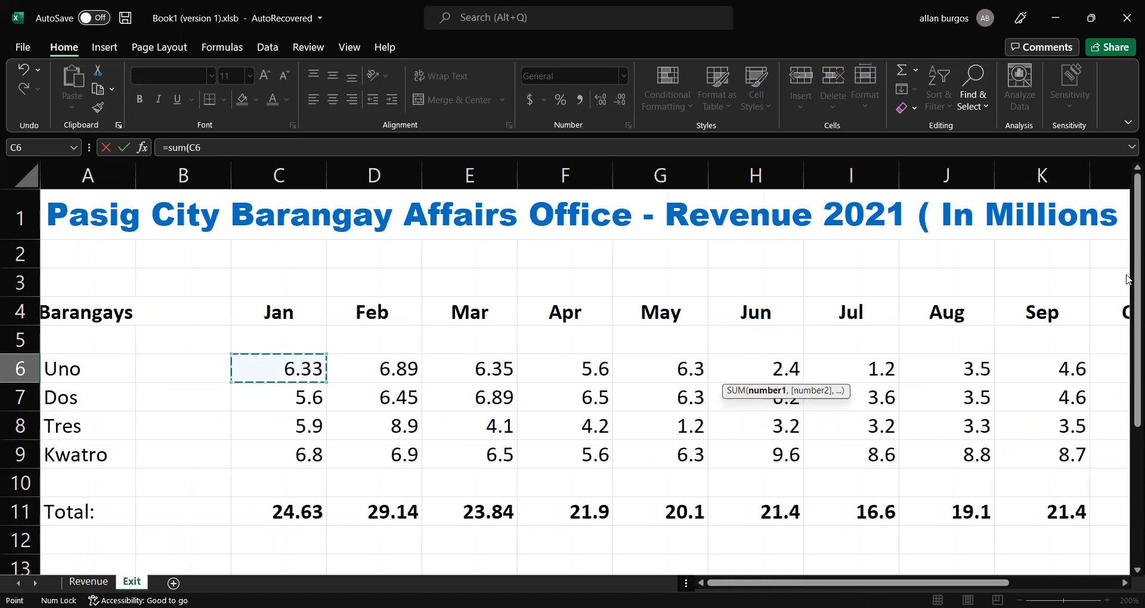
drag(1128, 279, 1127, 280)
key(ctrl+Return)
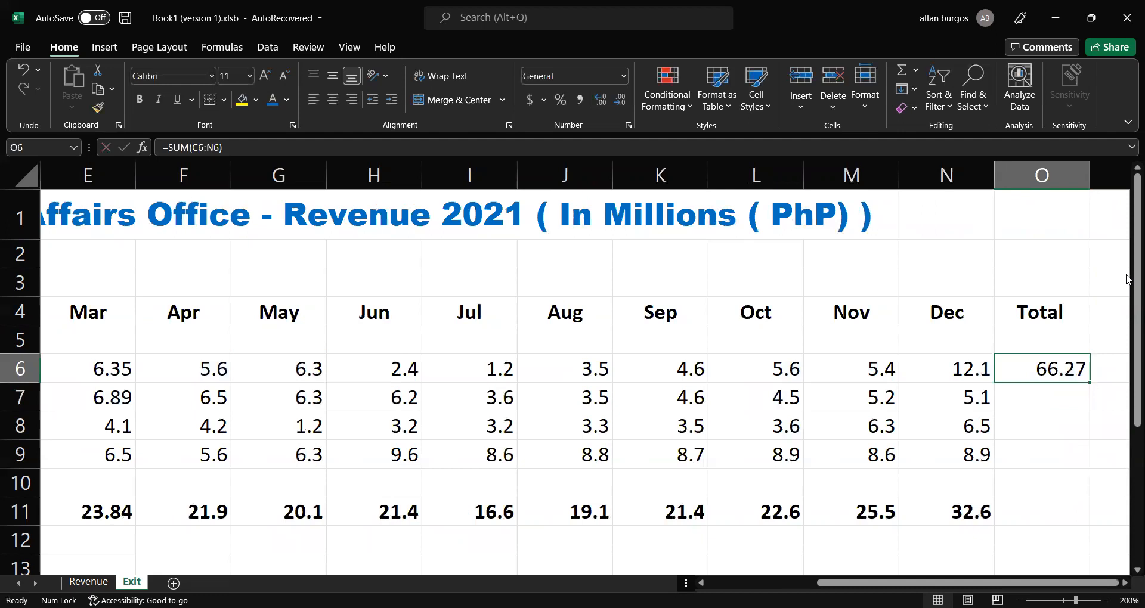
Copy Uno's yearly total formula from O6 into the other barangays' Total cells, down to Kwatro in O9.
key(Down)
key(Down)
key(Up)
key(Up)
key(Down)
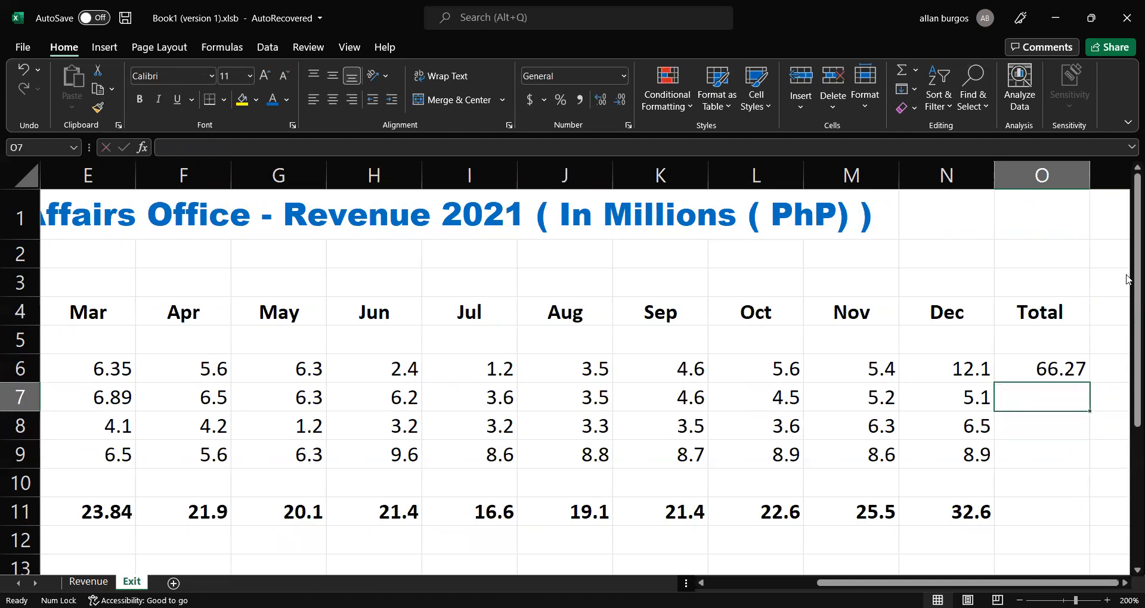
key(Up)
key(shift+Down)
key(shift+Down)
key(shift+Down)
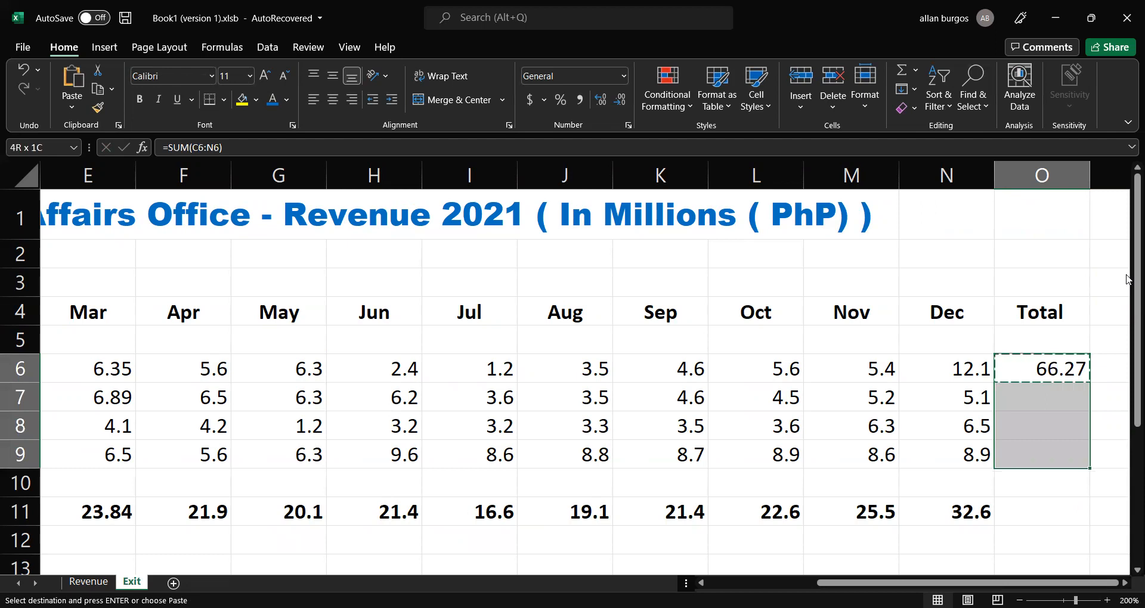
key(ctrl+v)
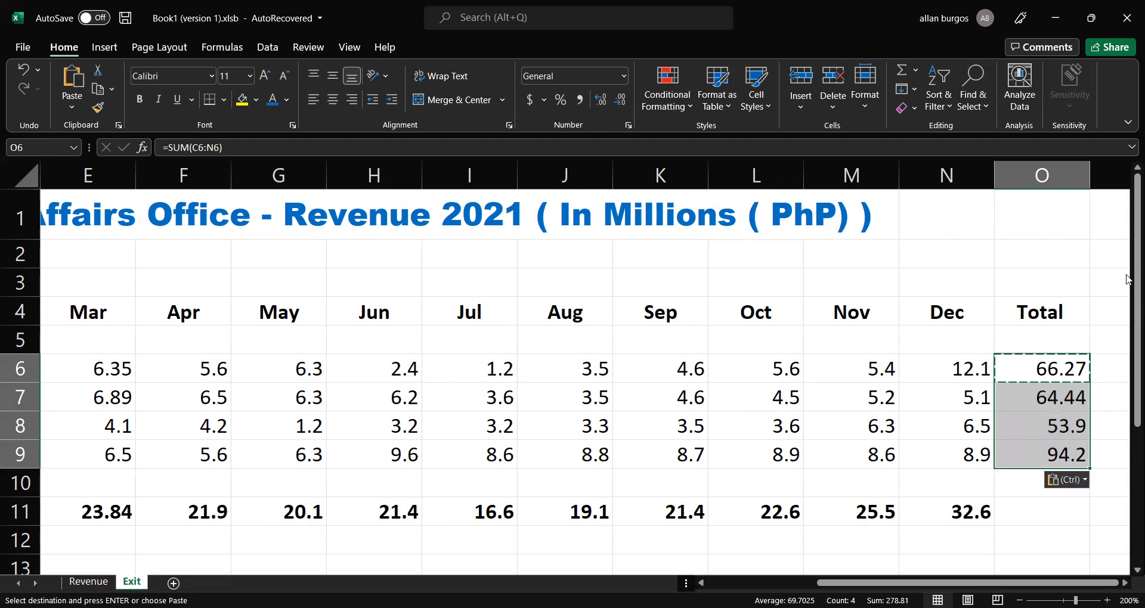
Look over the monthly totals in row 11 up to the empty cell under the Total column.
key(Down)
key(Down)
key(Down)
key(Down)
key(Down)
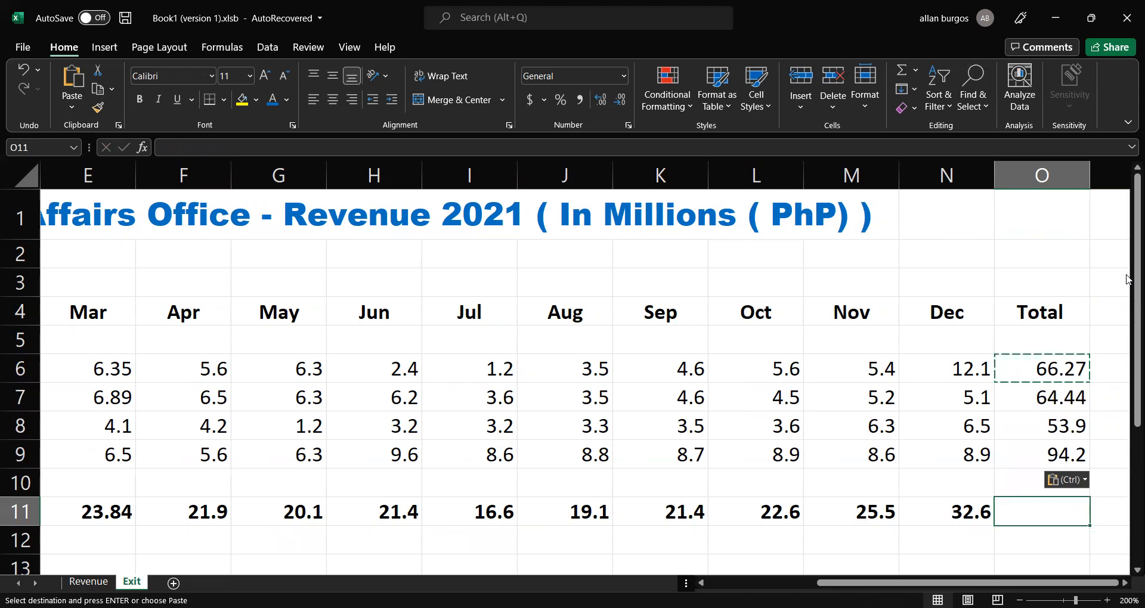
key(Left)
key(Left)
key(Left)
key(Left)
key(Left)
key(Left)
key(Left)
key(Left)
key(Left)
key(Left)
key(Left)
key(Left)
key(Left)
key(Left)
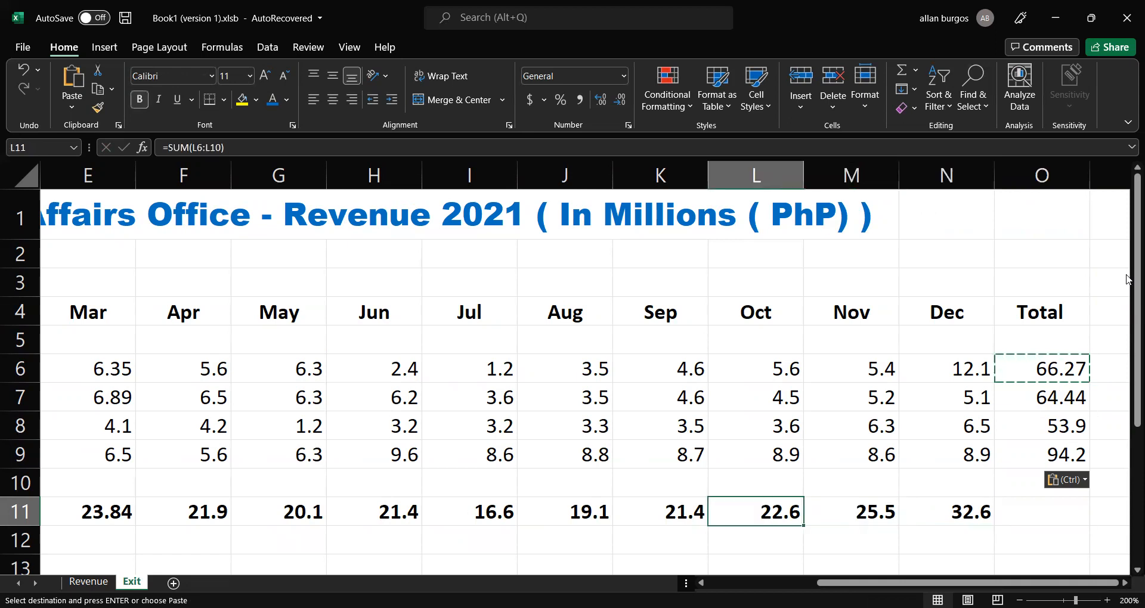
key(Right)
key(Right)
key(Right)
key(Right)
key(Right)
key(Right)
key(Right)
key(Right)
key(Right)
key(Right)
key(Right)
key(Right)
key(Right)
key(Right)
key(Right)
key(Right)
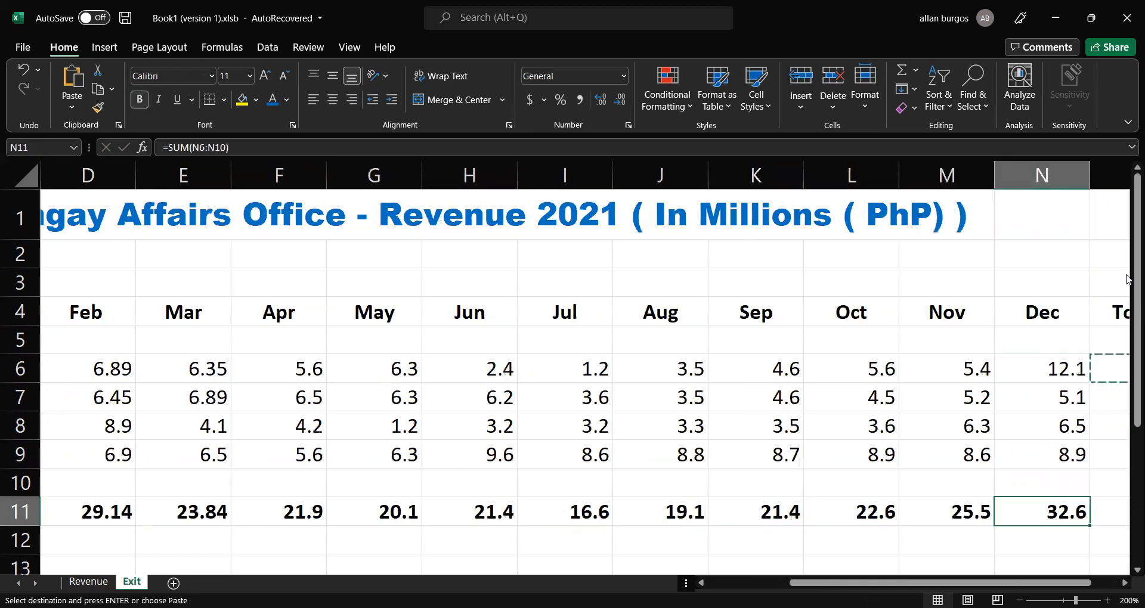
key(Left)
key(Left)
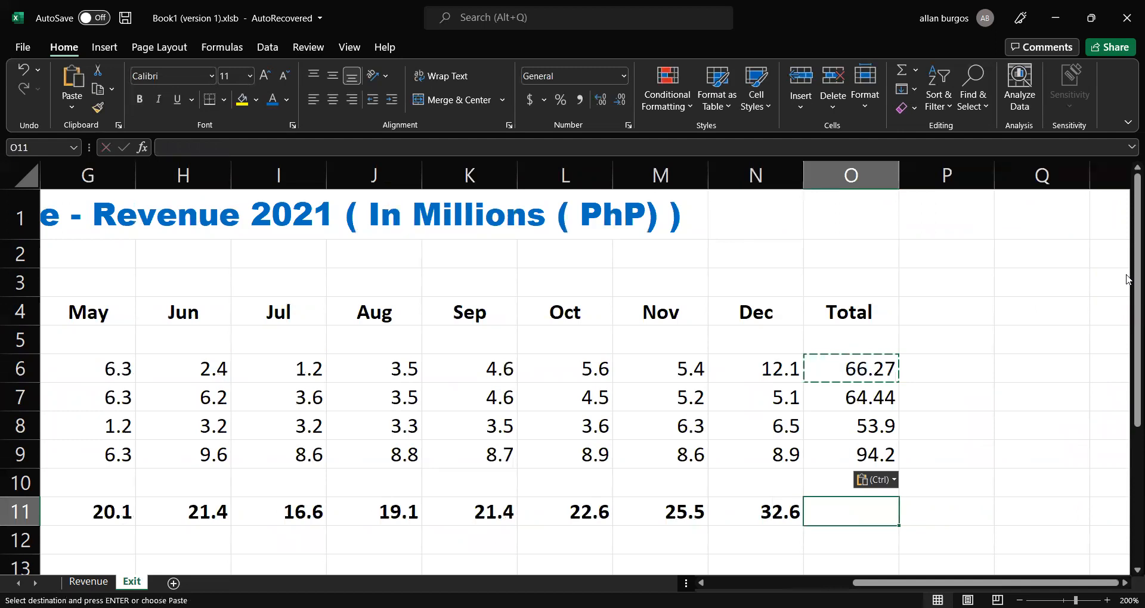
Enter a SUM formula in O11 that adds the barangays' yearly totals in O6:O9.
key(Escape)
text(=)
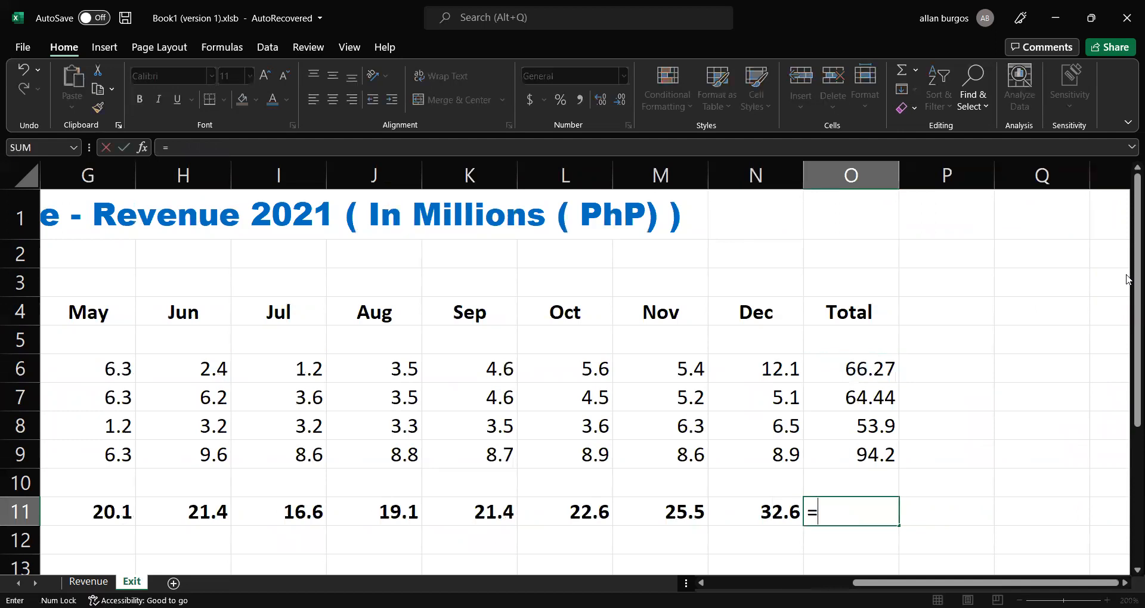
text(sum))
key(BackSpace)
text(()
key(Up)
key(Up)
key(Up)
key(Up)
key(Up)
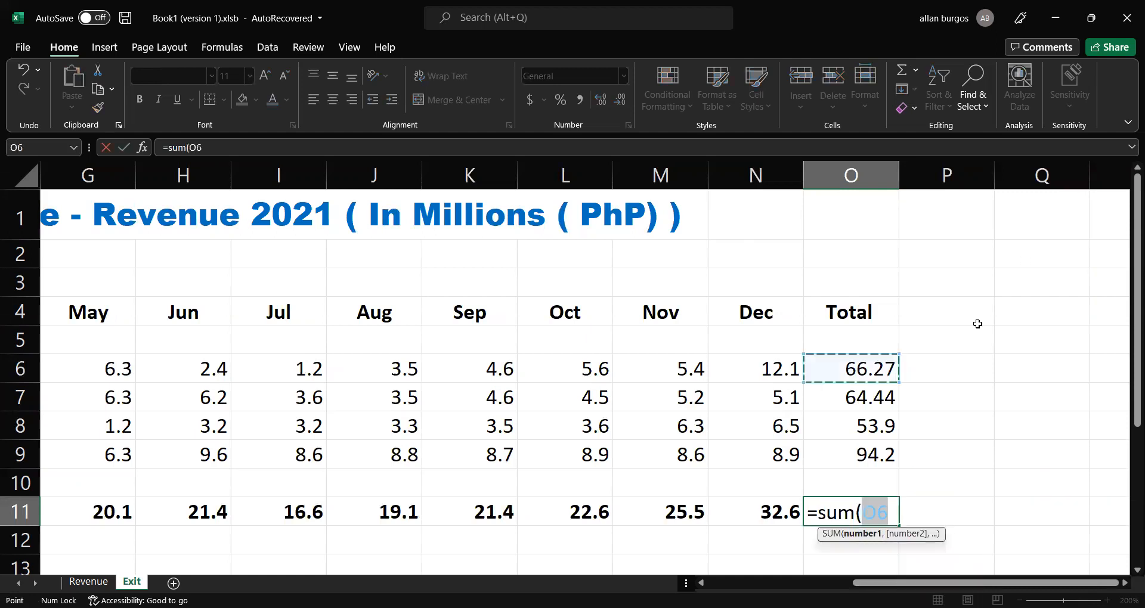
key(shift+Down)
key(shift+Down)
key(shift+Down)
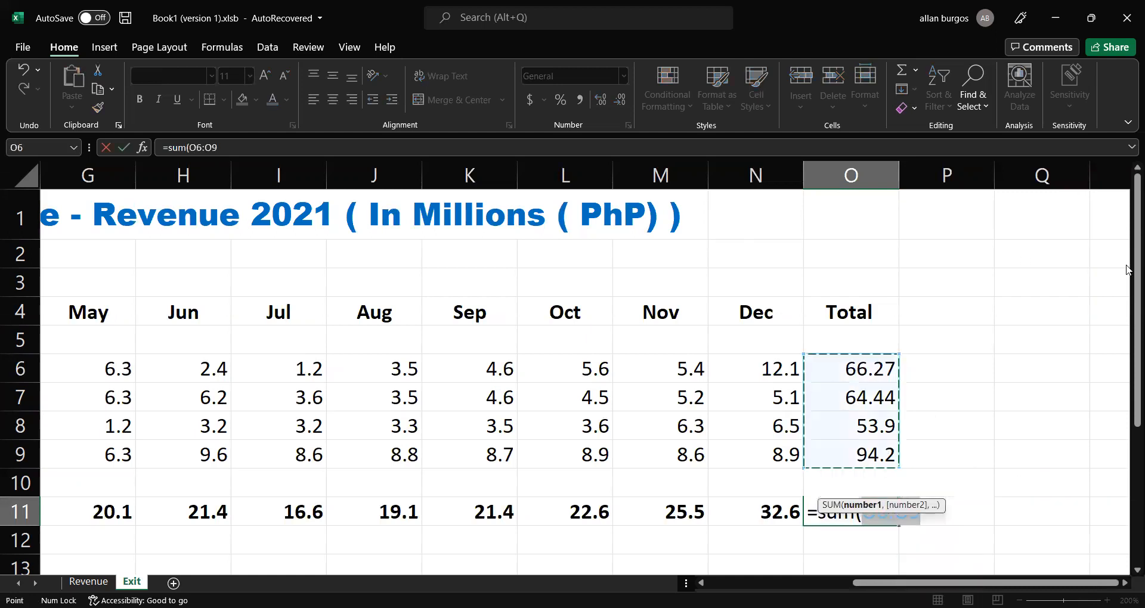
key(Return)
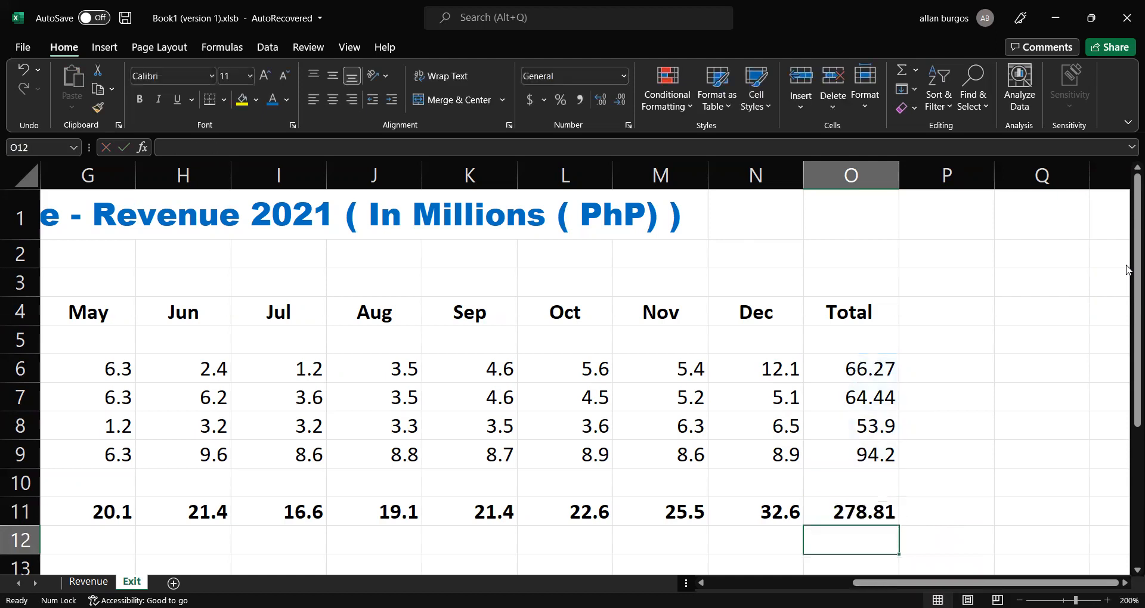
key(Up)
key(Up)
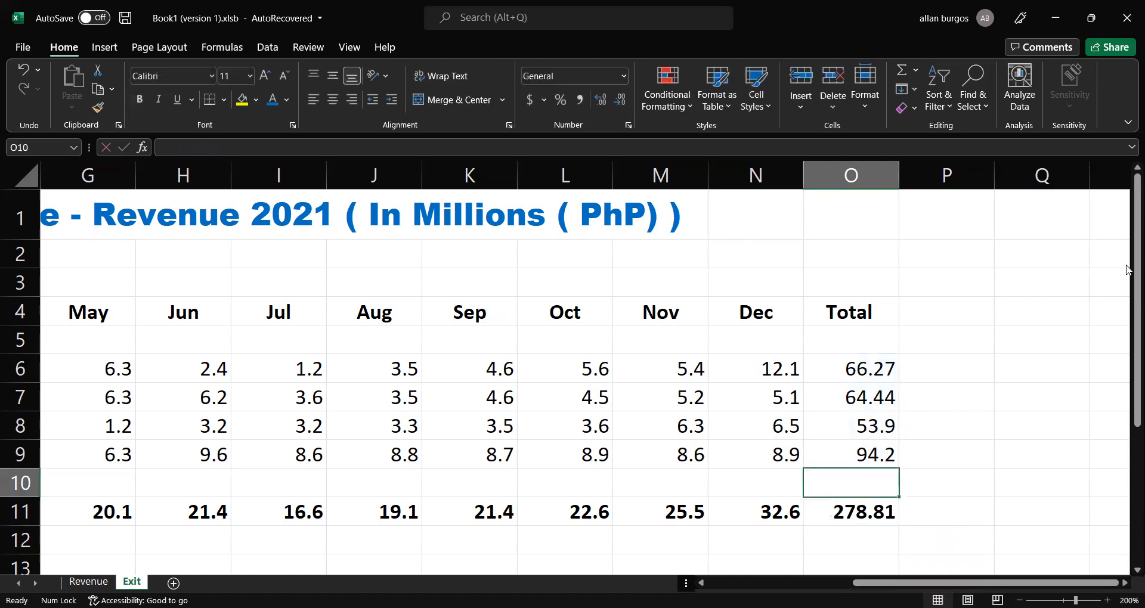
Review the full totals row, from the Total: label in A11 to the grand total in O11.
key(Down)
key(Left)
key(Left)
key(Left)
key(Left)
key(Left)
key(Left)
key(Left)
key(Left)
key(Left)
key(Left)
key(Left)
key(Left)
key(Left)
key(Left)
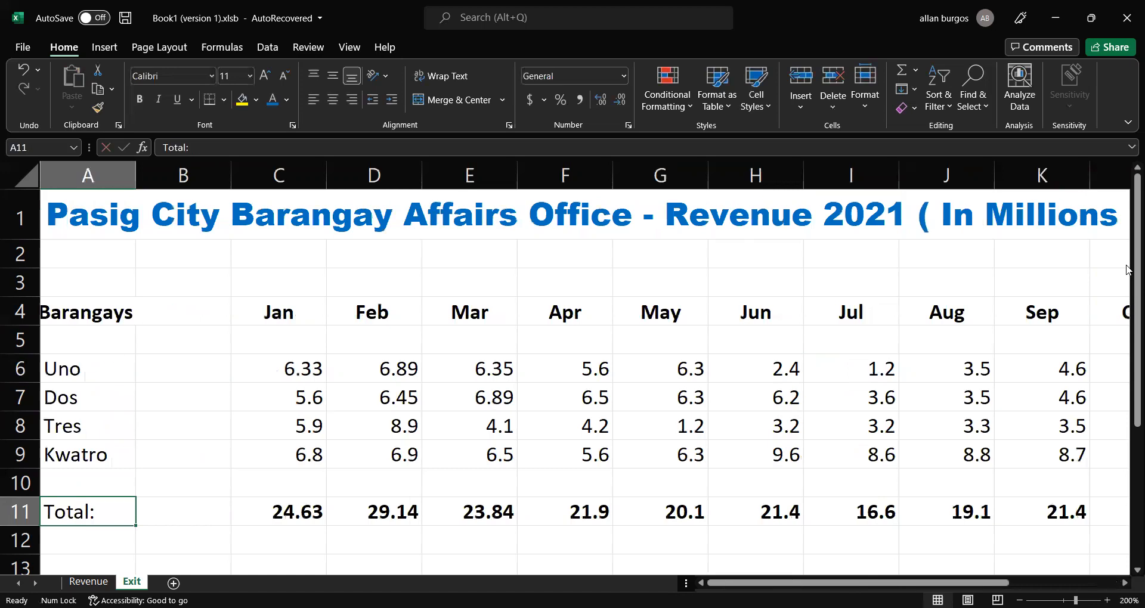
key(Right)
key(Right)
key(Right)
key(Right)
key(Right)
key(Right)
key(Right)
key(Right)
key(Right)
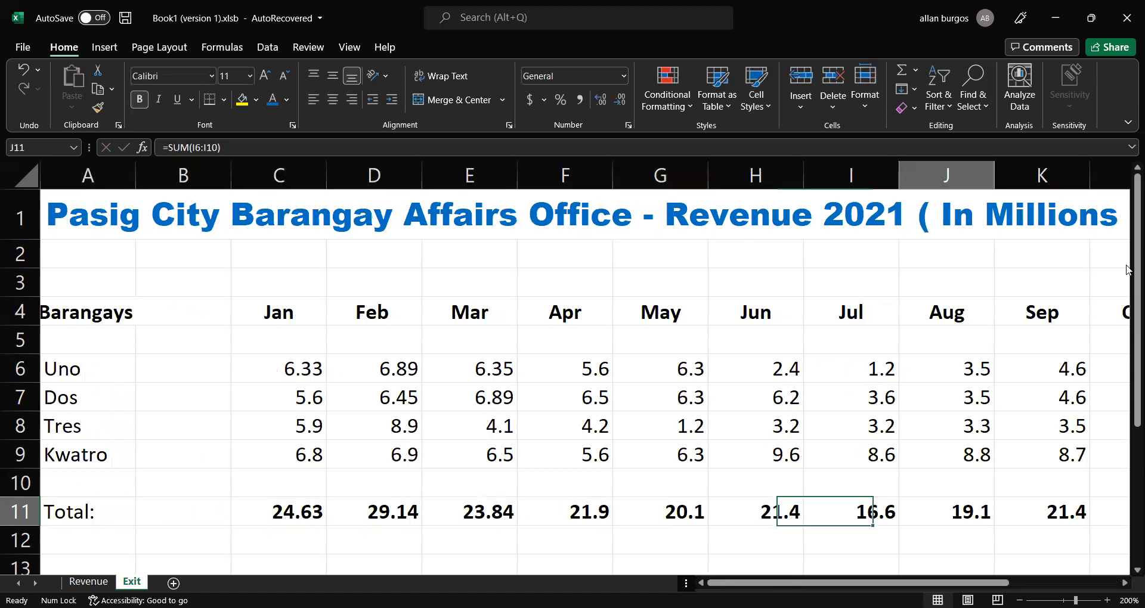
key(Right)
key(Right)
key(Right)
key(Right)
key(Right)
key(Right)
key(Left)
key(Right)
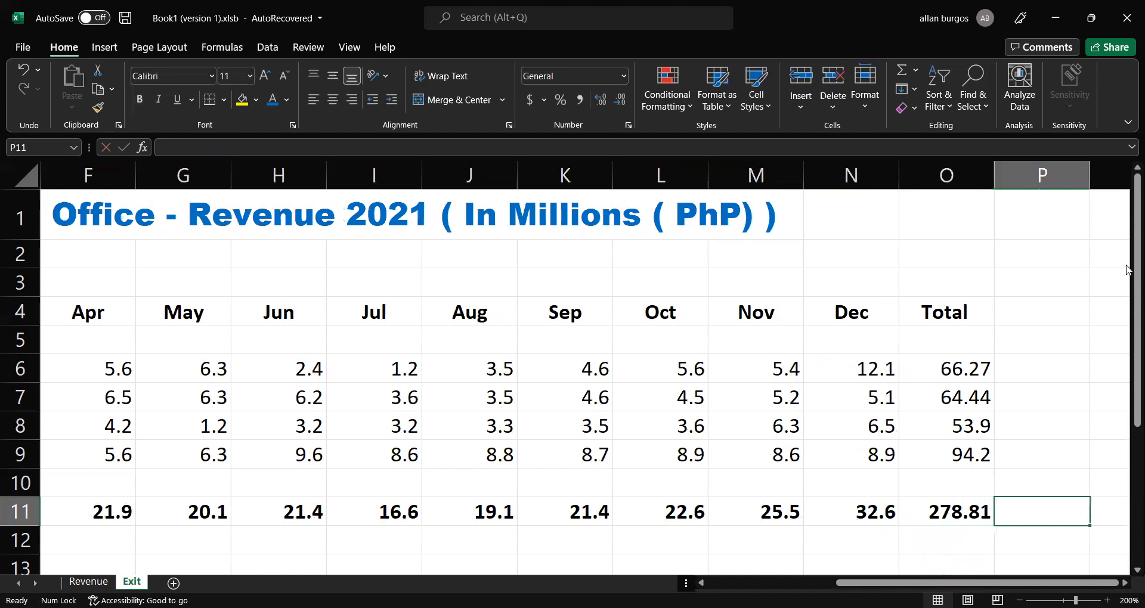
key(Left)
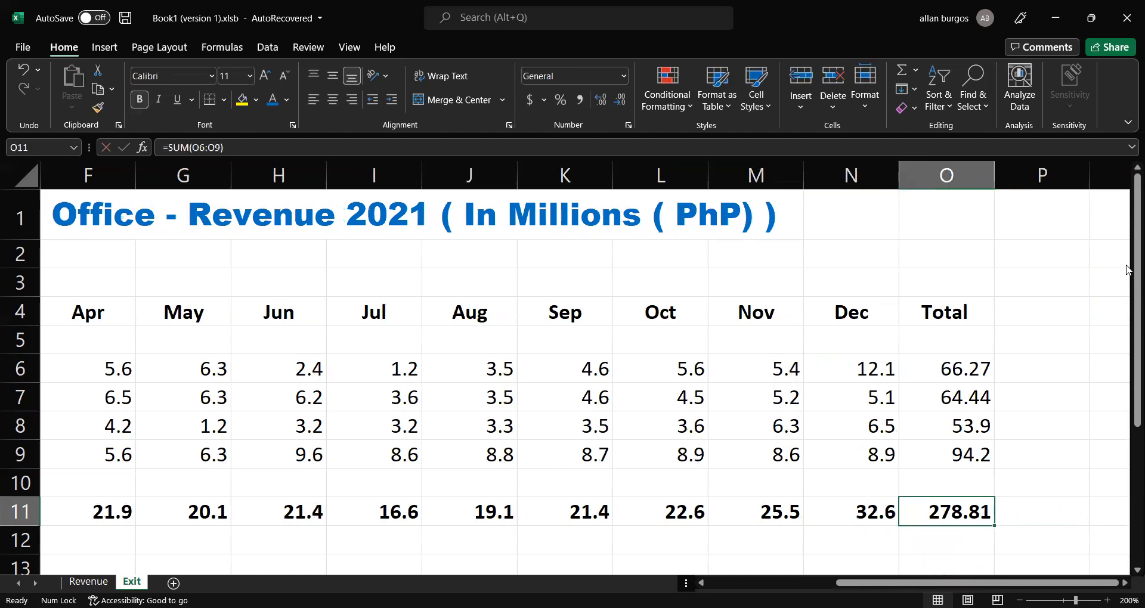
key(Left)
key(Left)
key(Left)
key(Left)
key(Left)
key(Left)
key(Left)
key(Left)
key(Left)
key(Left)
key(Left)
key(Left)
key(Left)
key(Left)
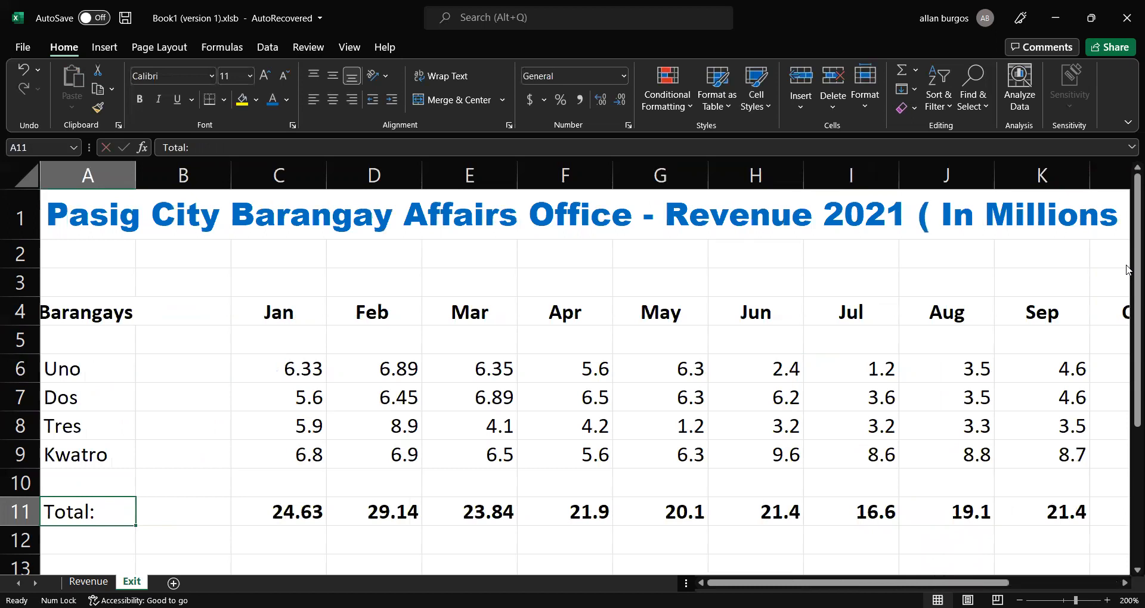
Enter the date June 26, 2022 in A2, directly below the title.
key(Up)
key(Up)
key(Up)
key(Up)
key(Up)
key(Up)
key(Up)
key(Up)
key(Up)
key(Up)
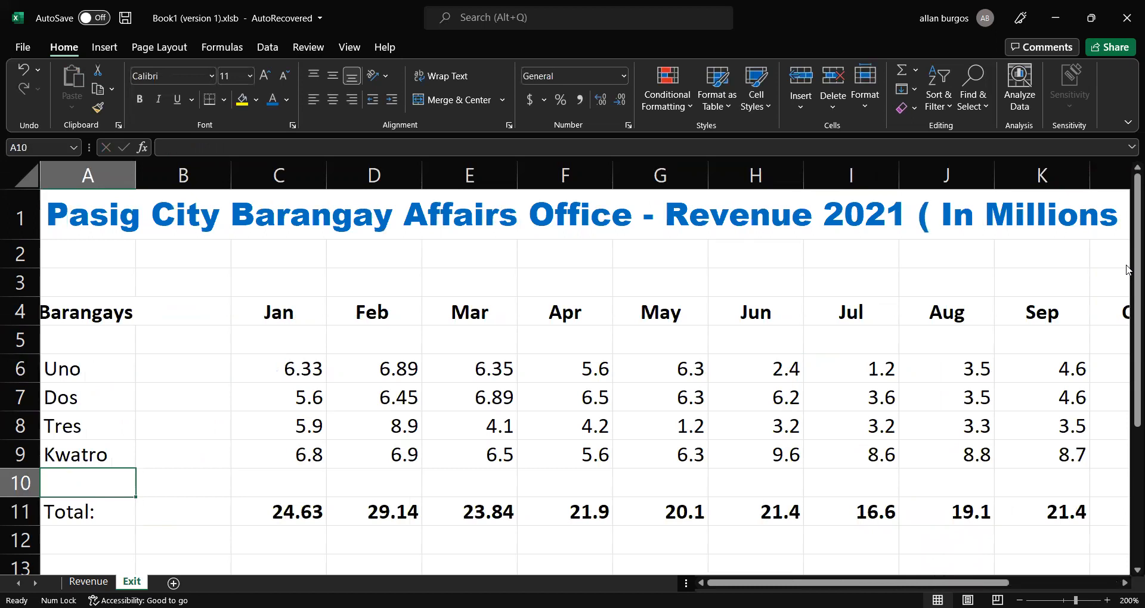
key(Down)
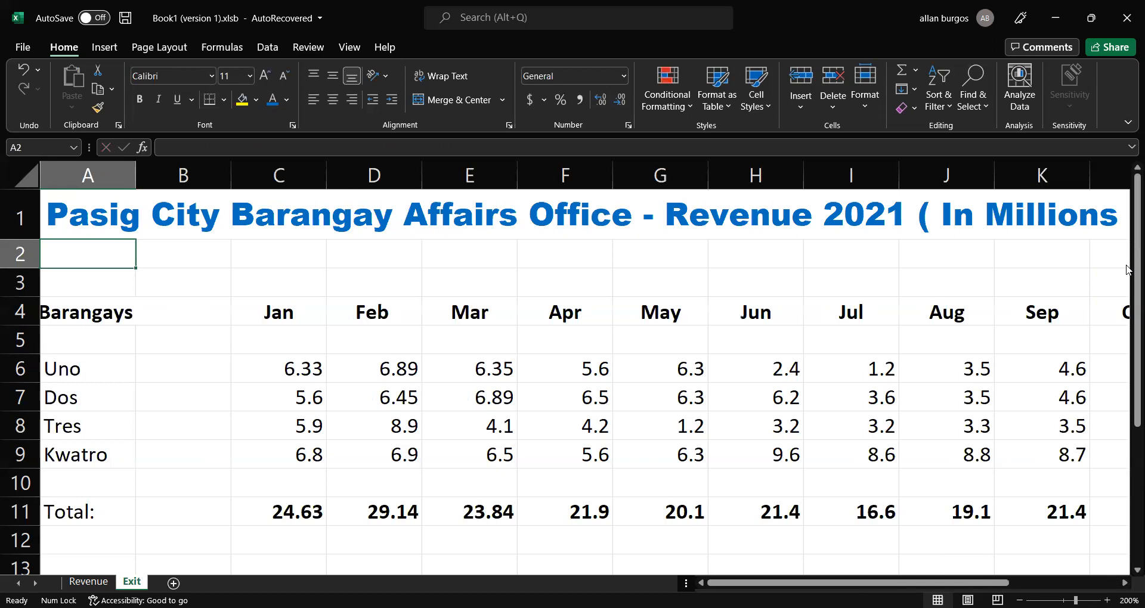
text(Ju)
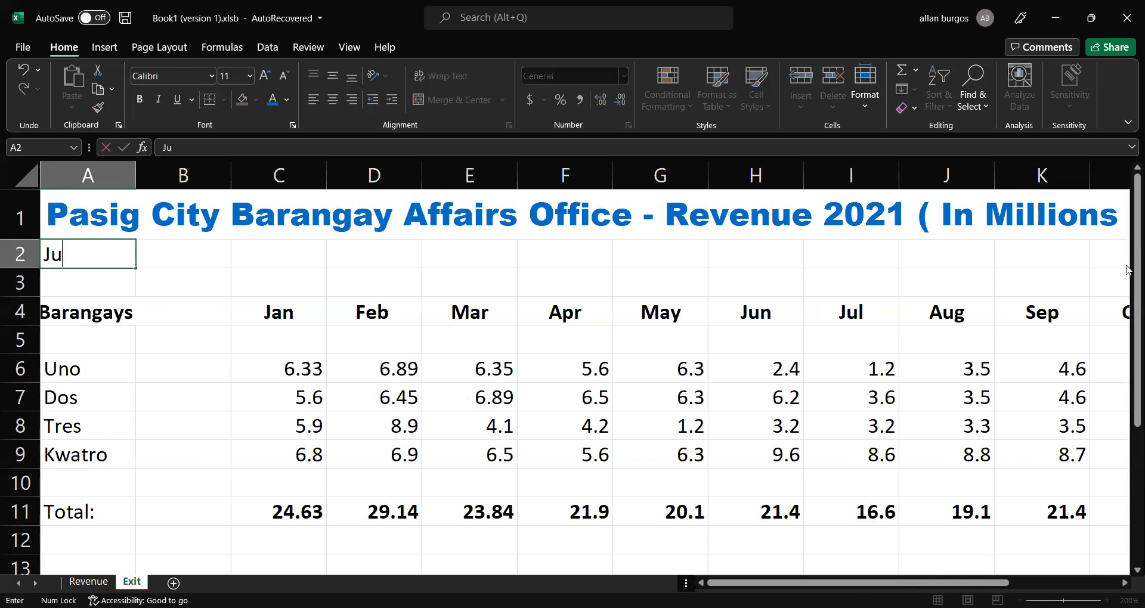
text(ne 26, 2022)
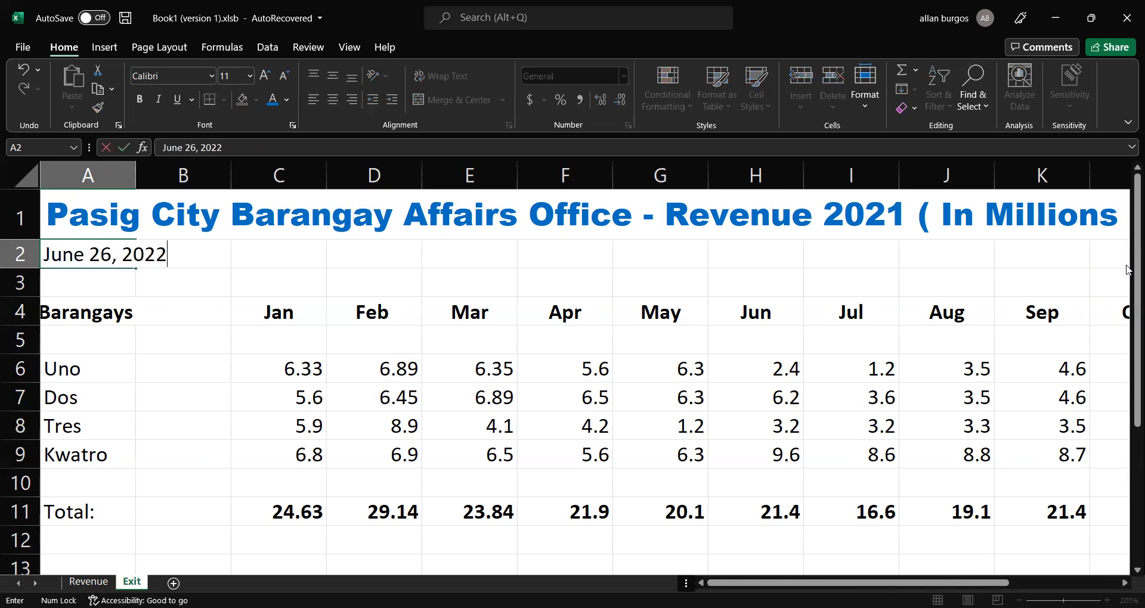
key(Return)
key(Up)
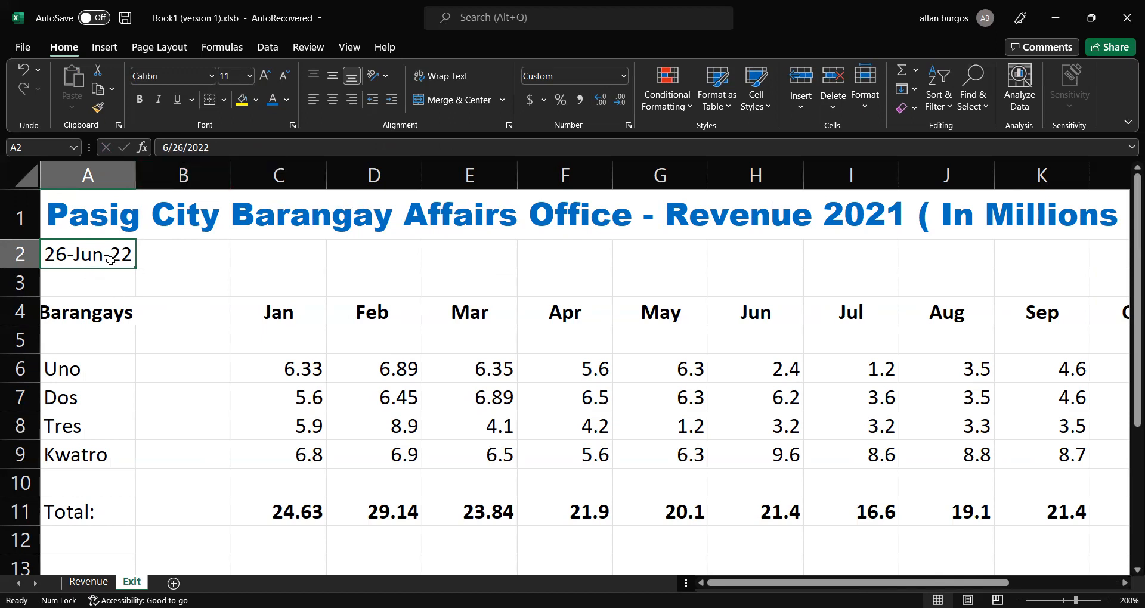
Clear A2 and re-enter June 26, 2022 as its date.
key(BackSpace)
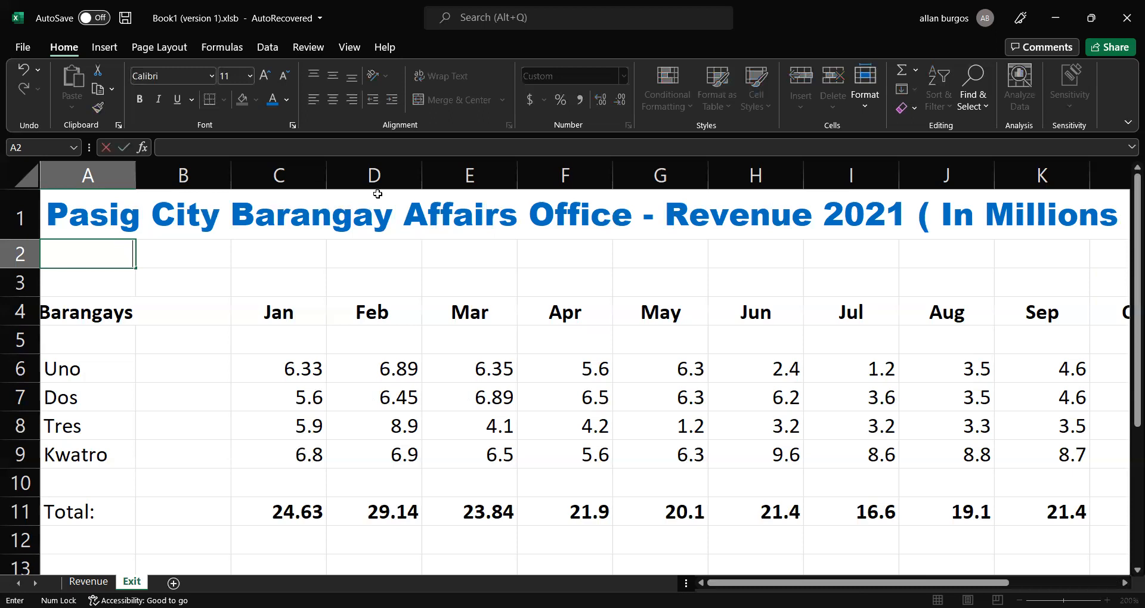
text(June 26)
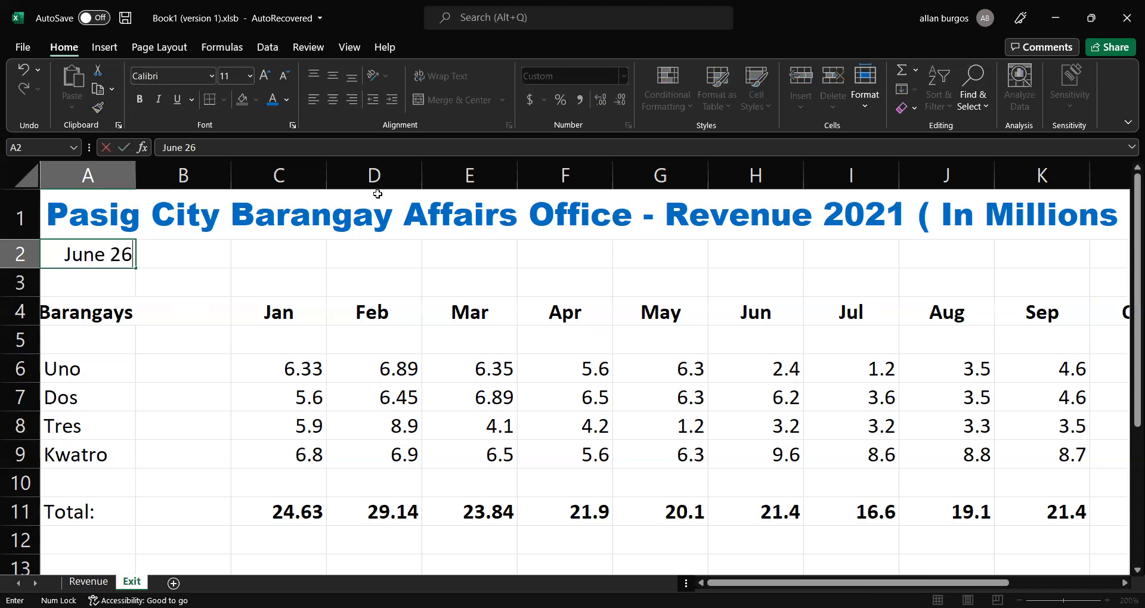
text(, 2022)
key(Return)
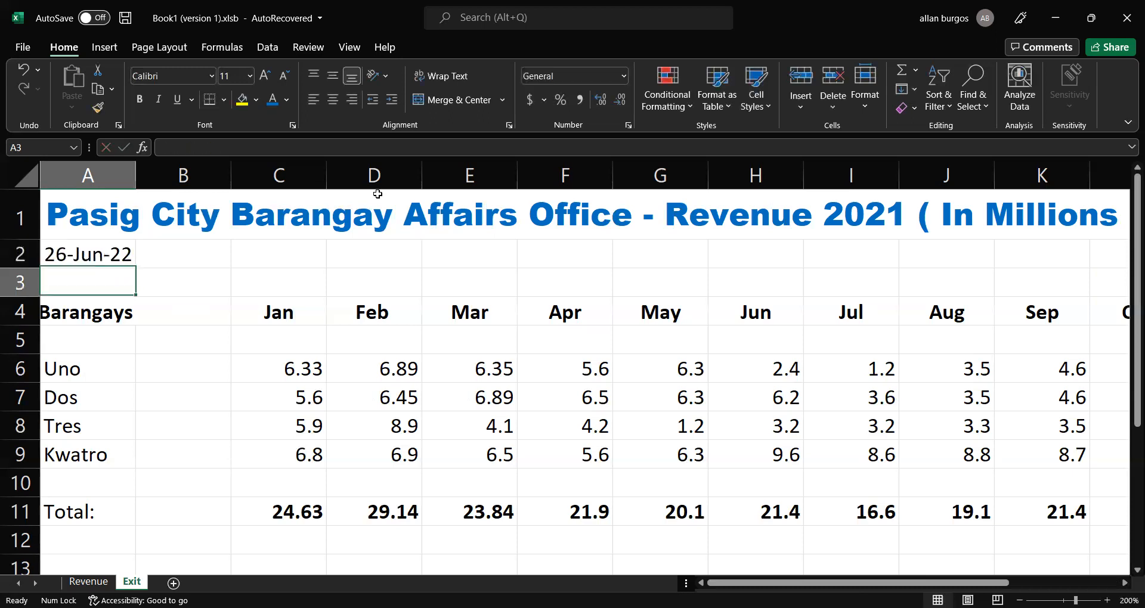
key(Up)
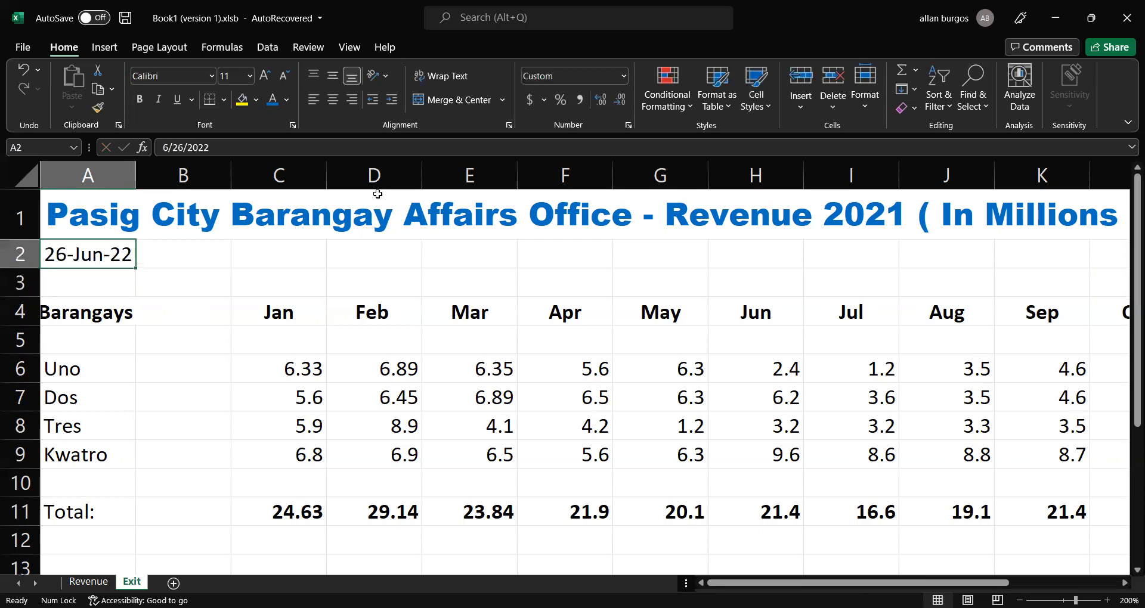
Format the date in A2 with the long Date type March 14, 2012, showing month name, day and full year.
right_click(102, 260)
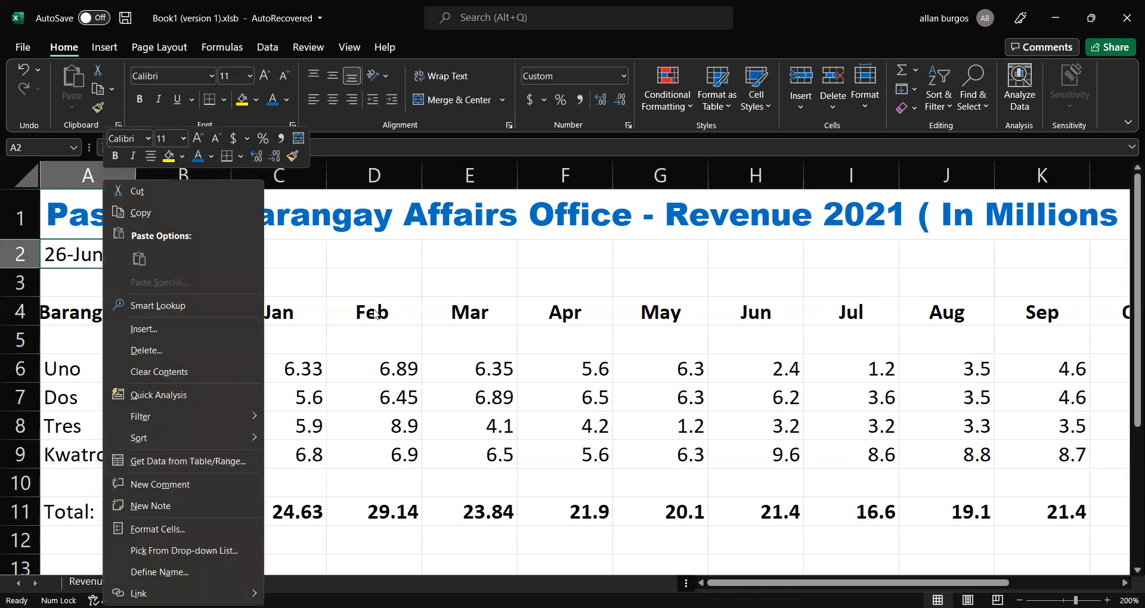
click(88, 248)
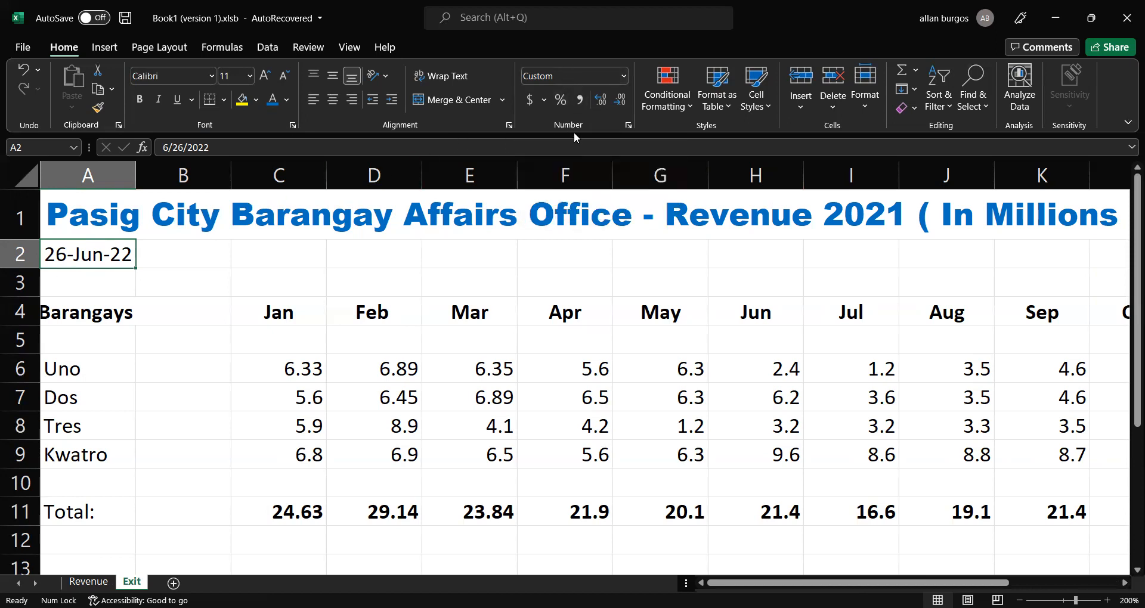
click(628, 125)
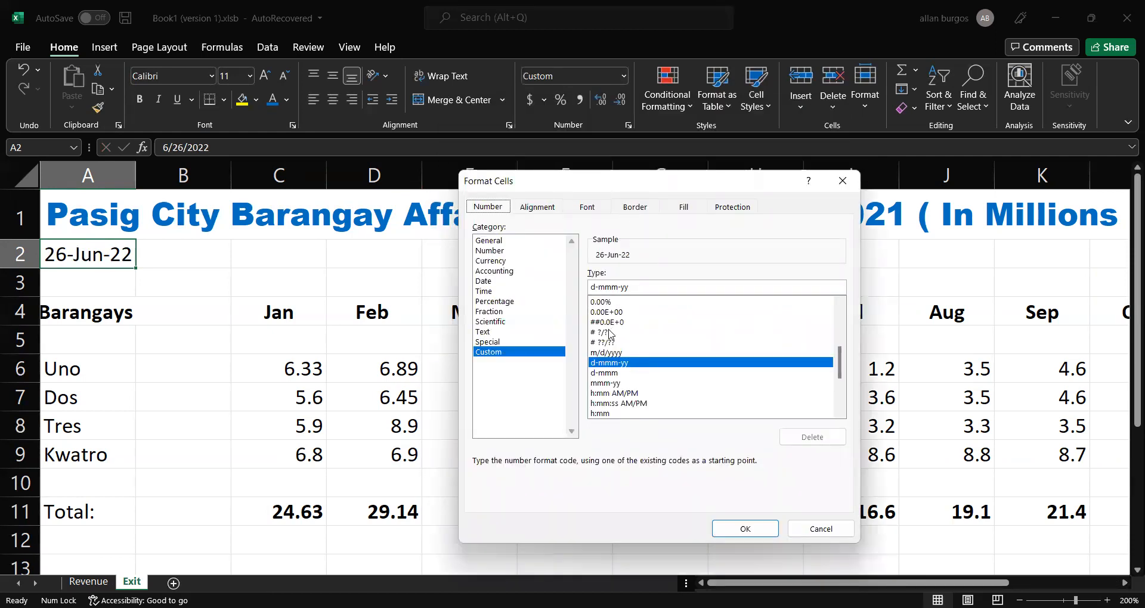
click(483, 281)
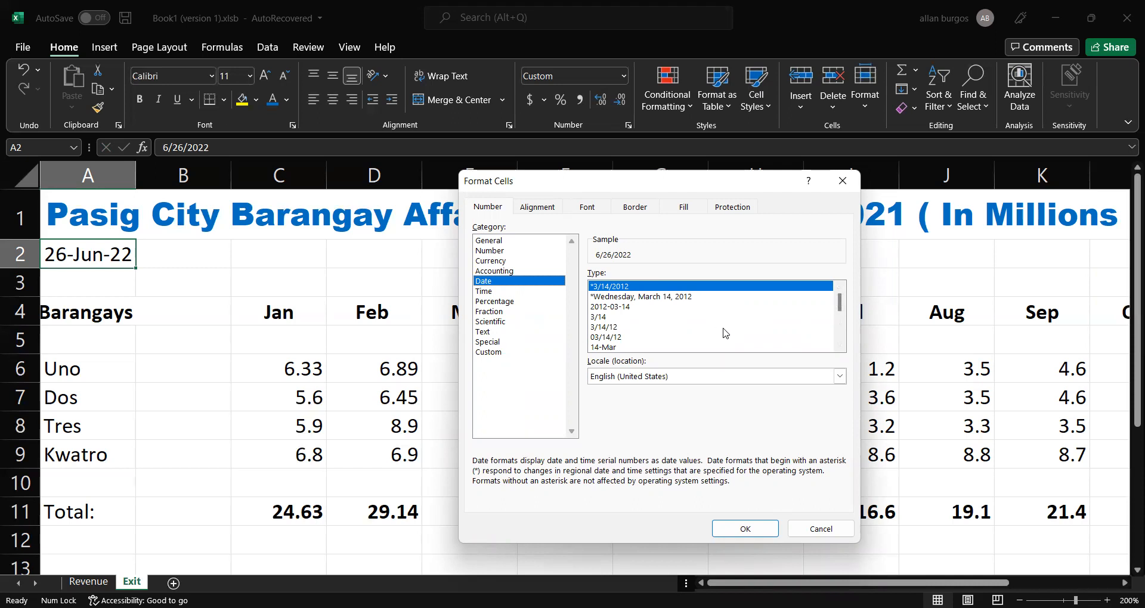
drag(840, 305, 839, 323)
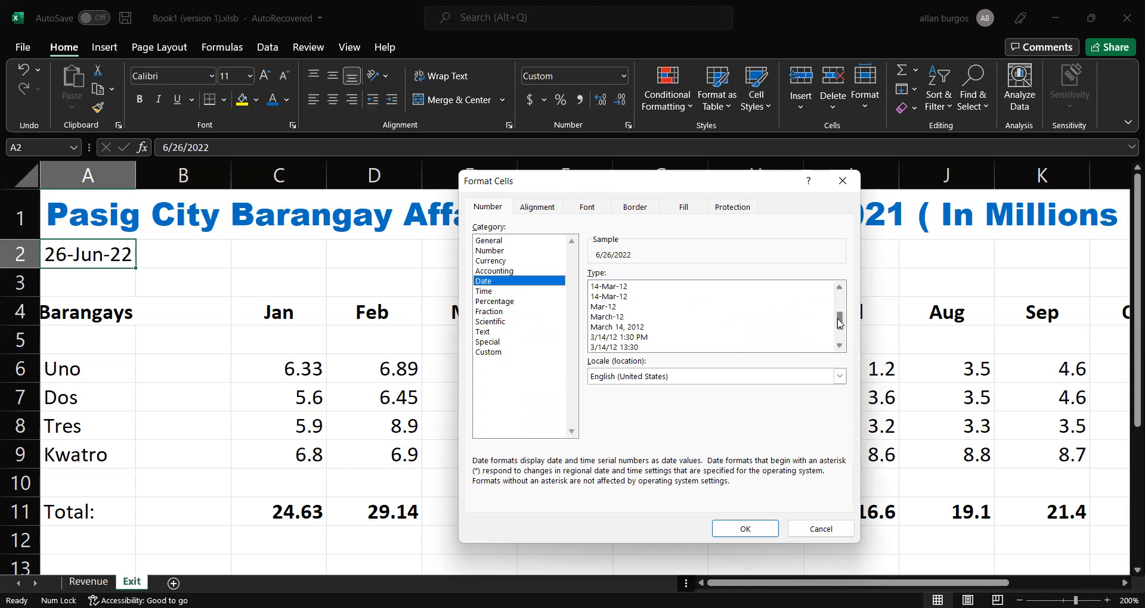
click(636, 331)
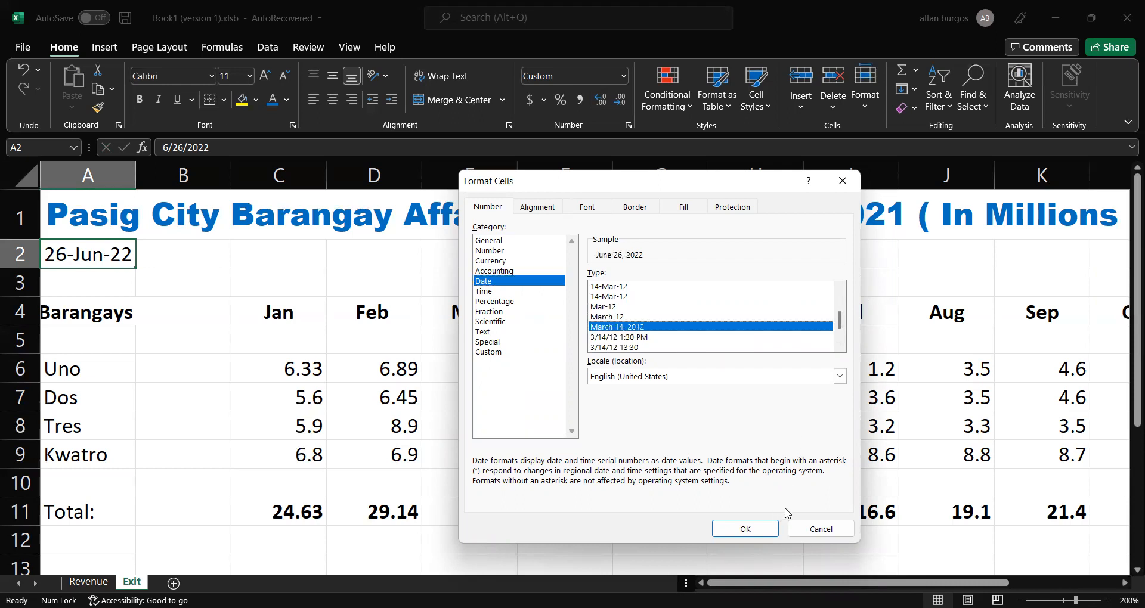
click(760, 533)
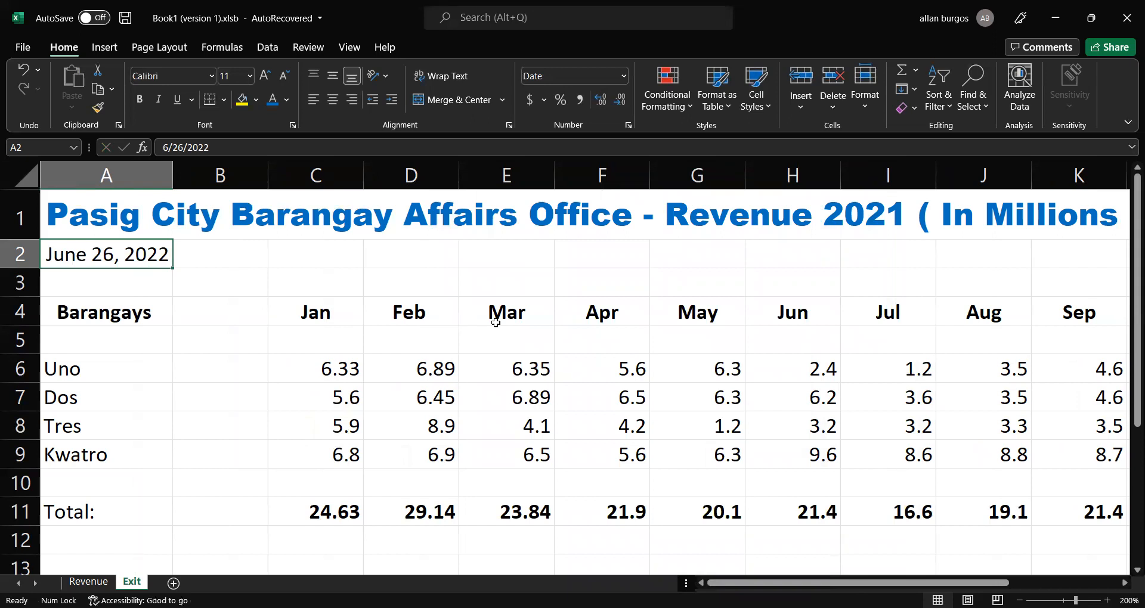
key(Up)
key(Down)
key(Down)
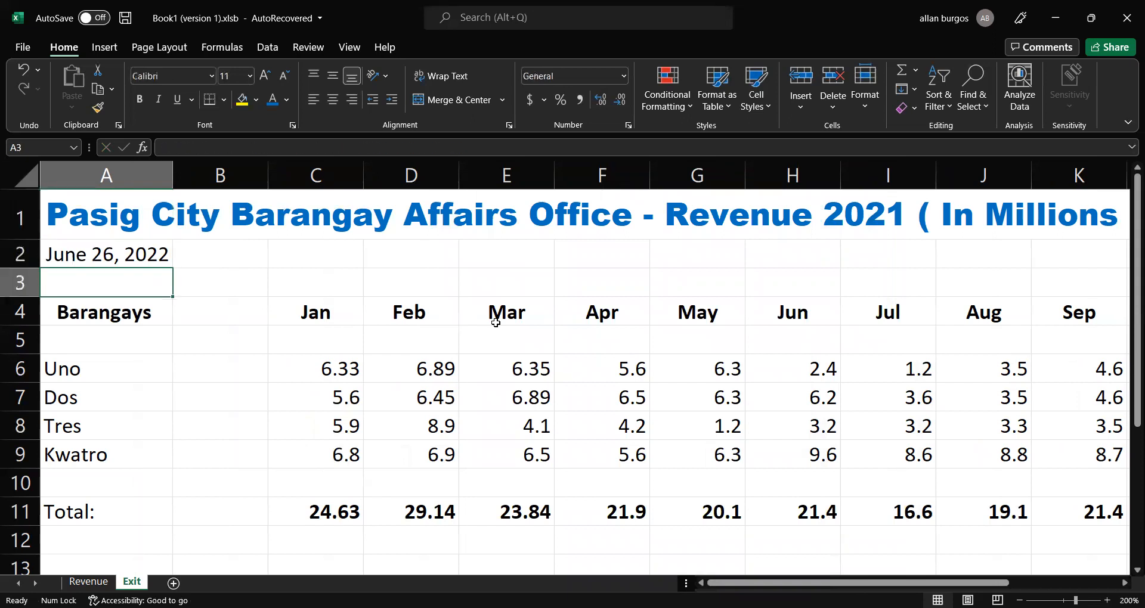
key(Right)
key(Up)
key(Left)
key(Down)
key(Down)
key(Right)
key(Right)
key(Right)
key(Up)
key(Left)
key(Left)
key(Left)
key(Down)
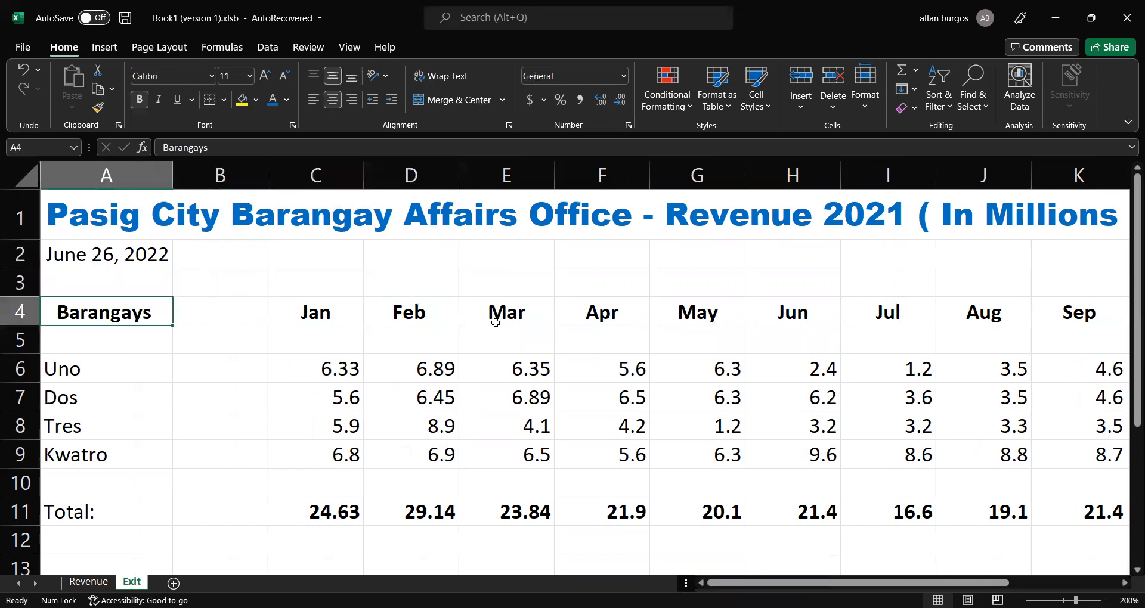
key(Up)
key(Up)
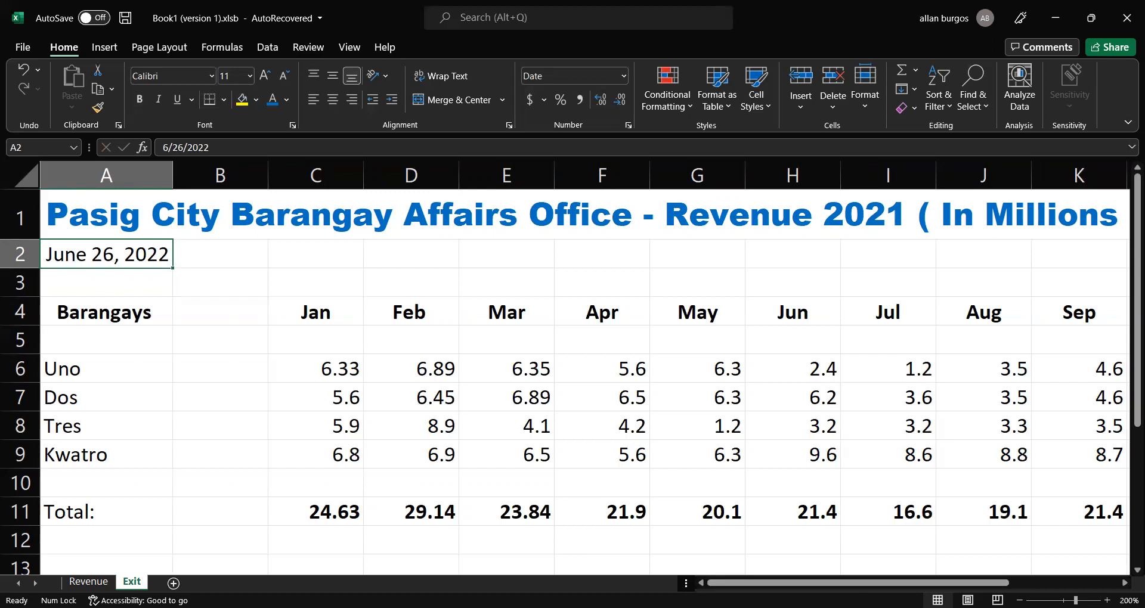
key(alt+Tab)
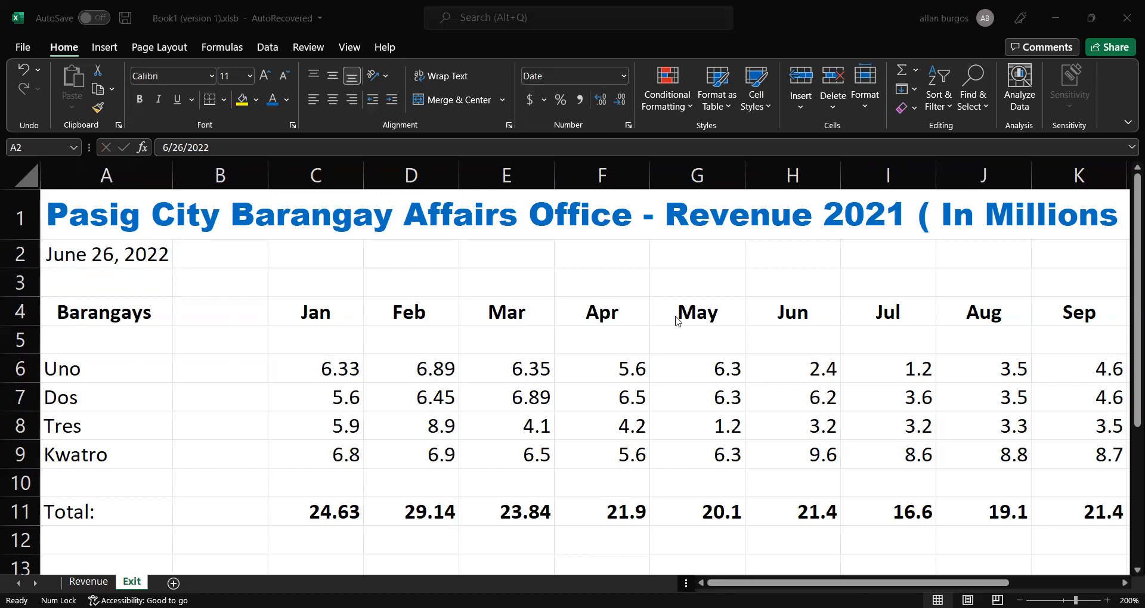